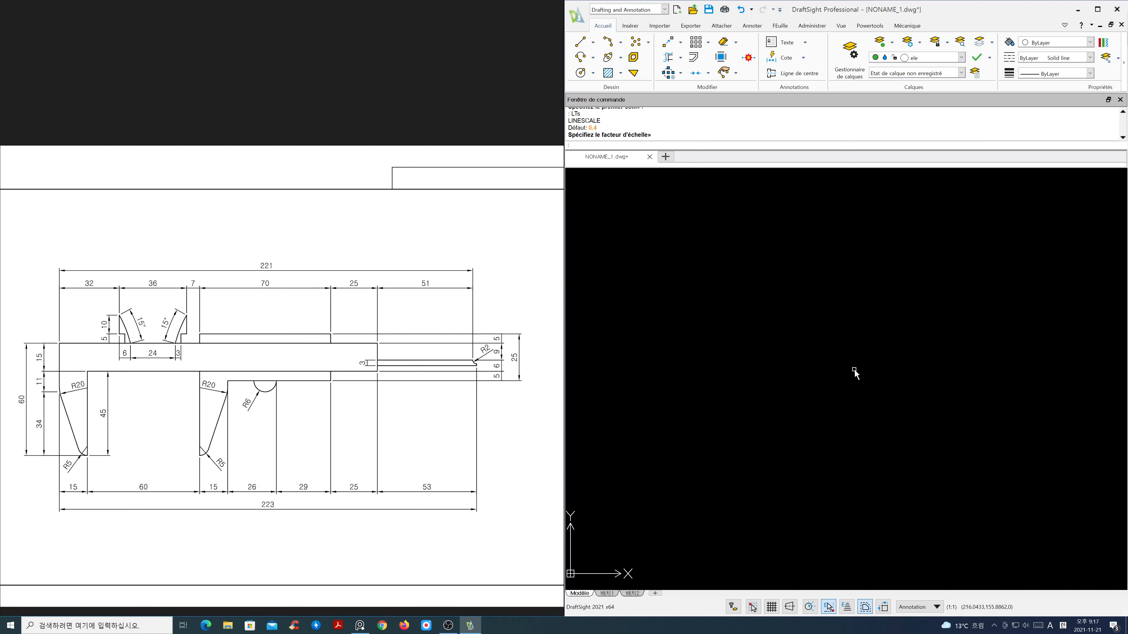
Draw a rectangle 223 wide and 60 high using the dimensions option
text(c)
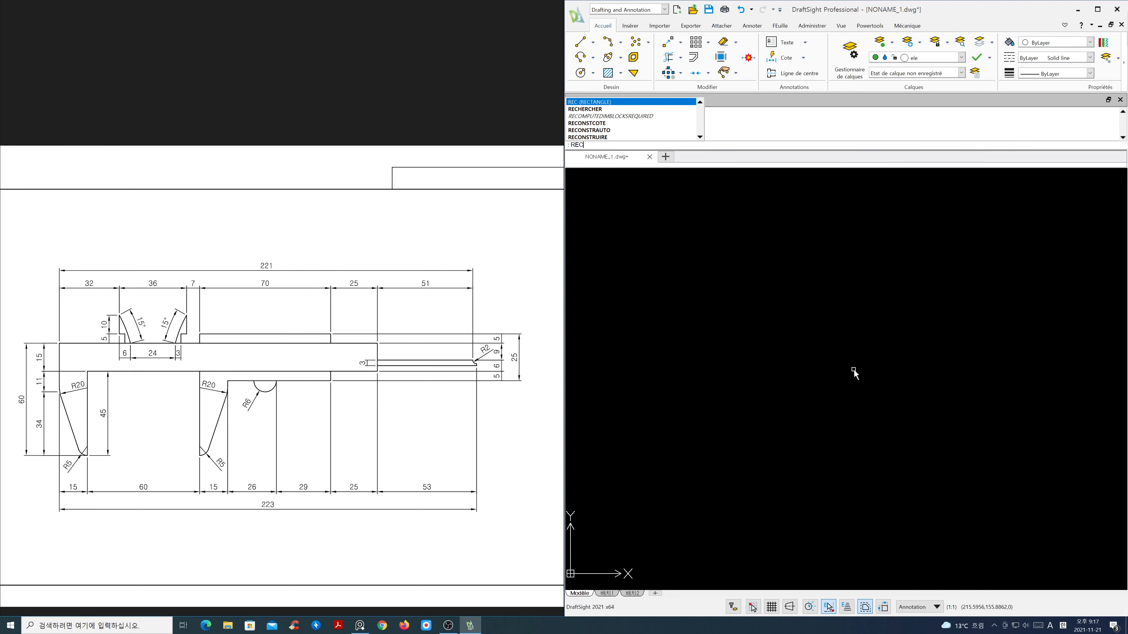
key(Return)
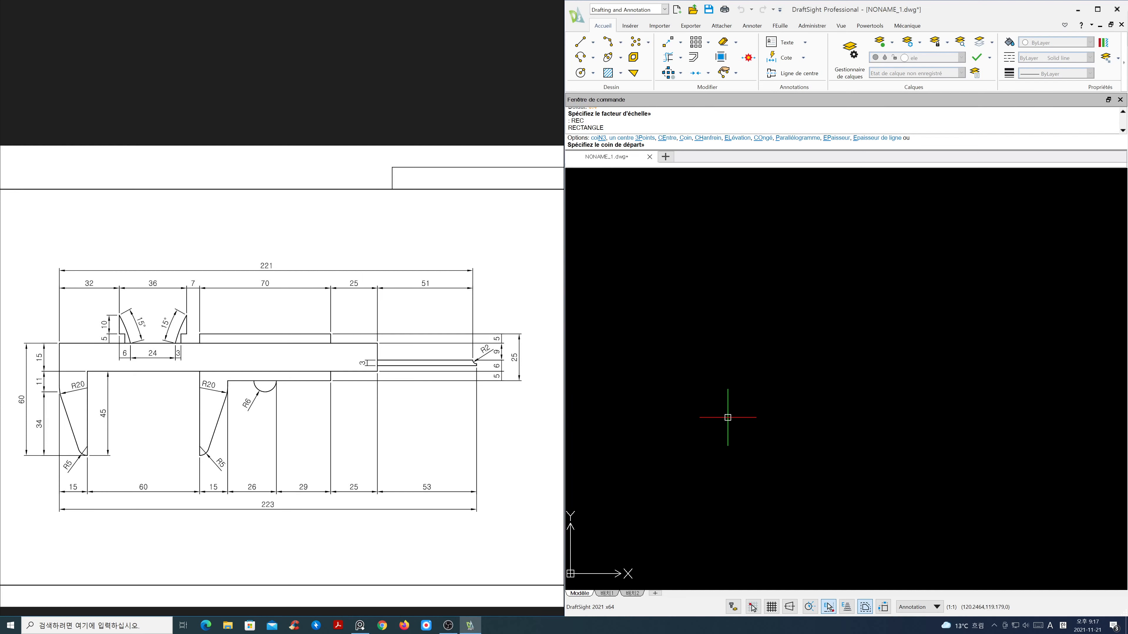
click(706, 430)
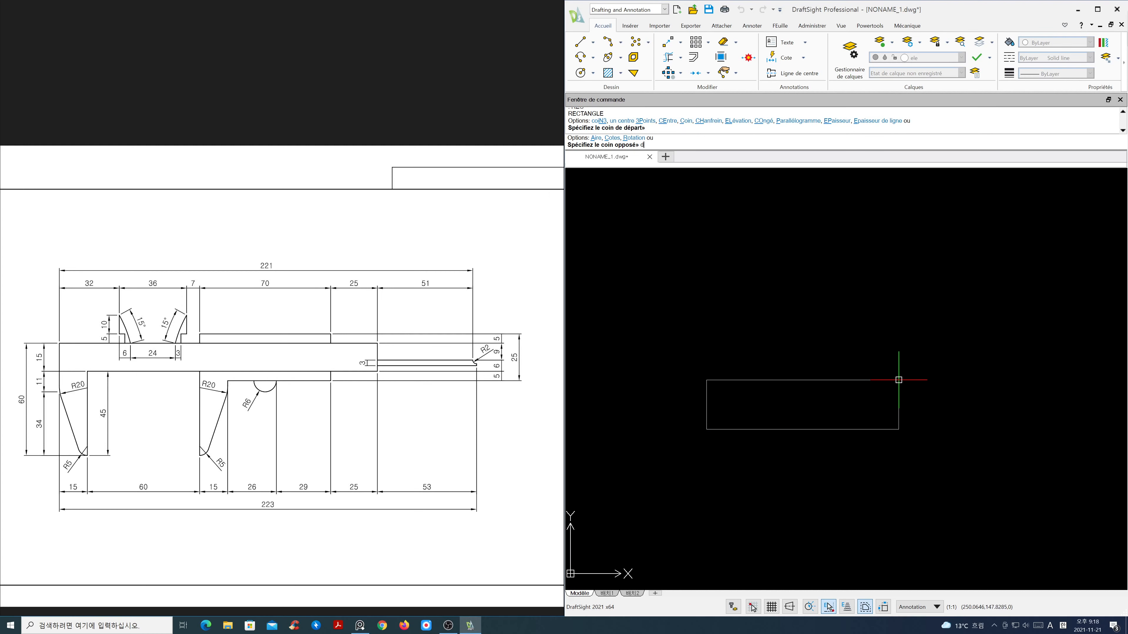
key(BackSpace)
text(c)
key(Return)
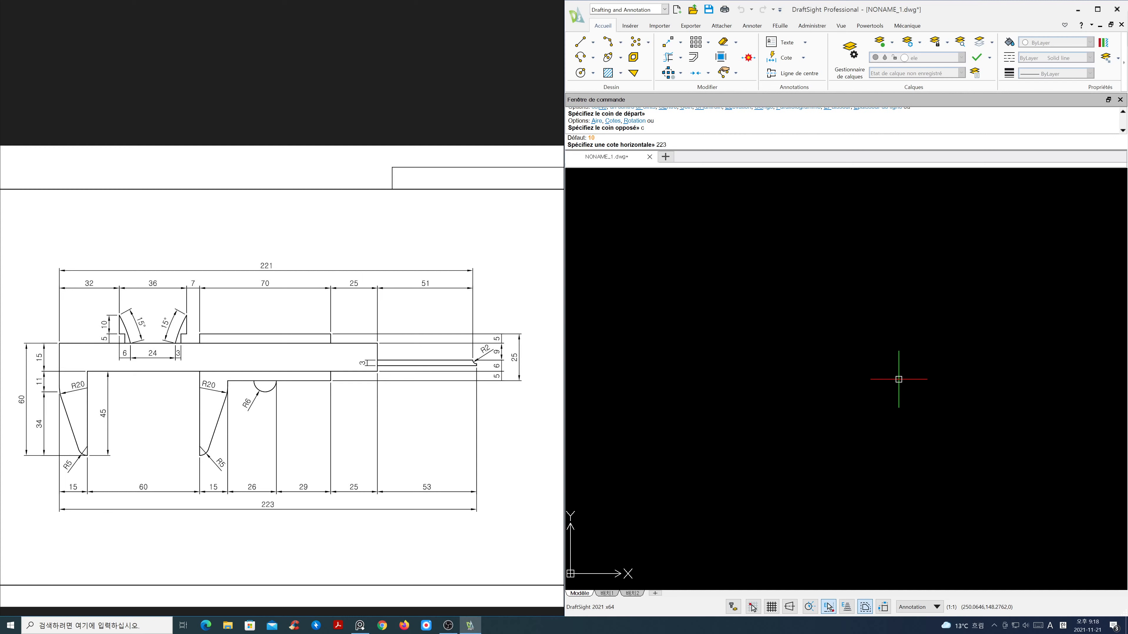
key(Return)
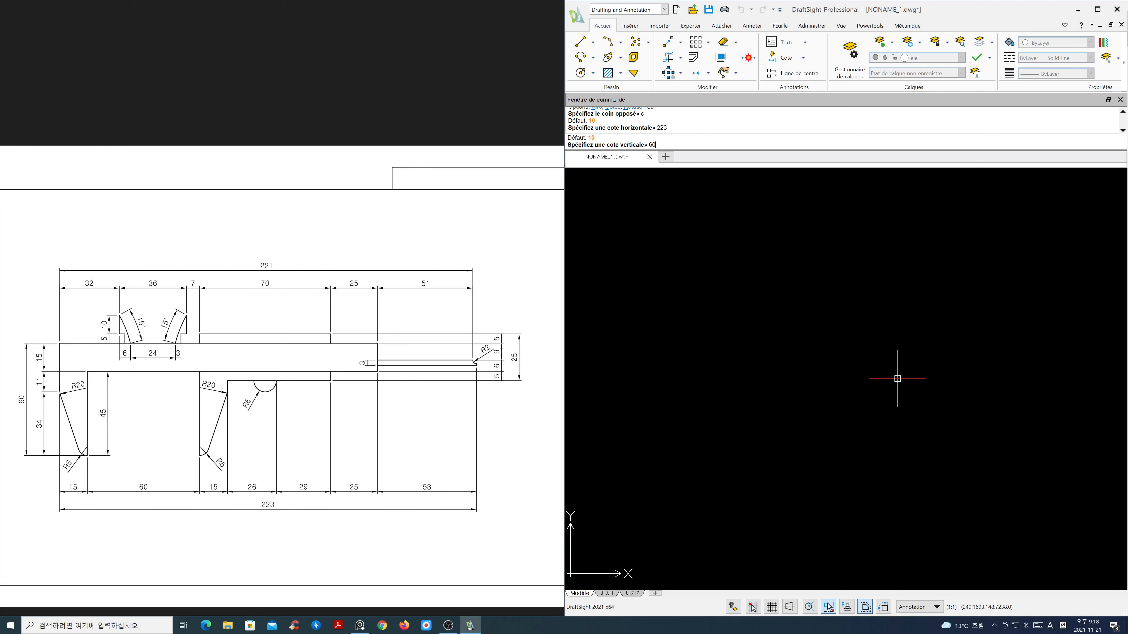
key(Return)
Explode the rectangle into separate lines
scroll(869, 387, up, 1)
scroll(876, 391, up, 1)
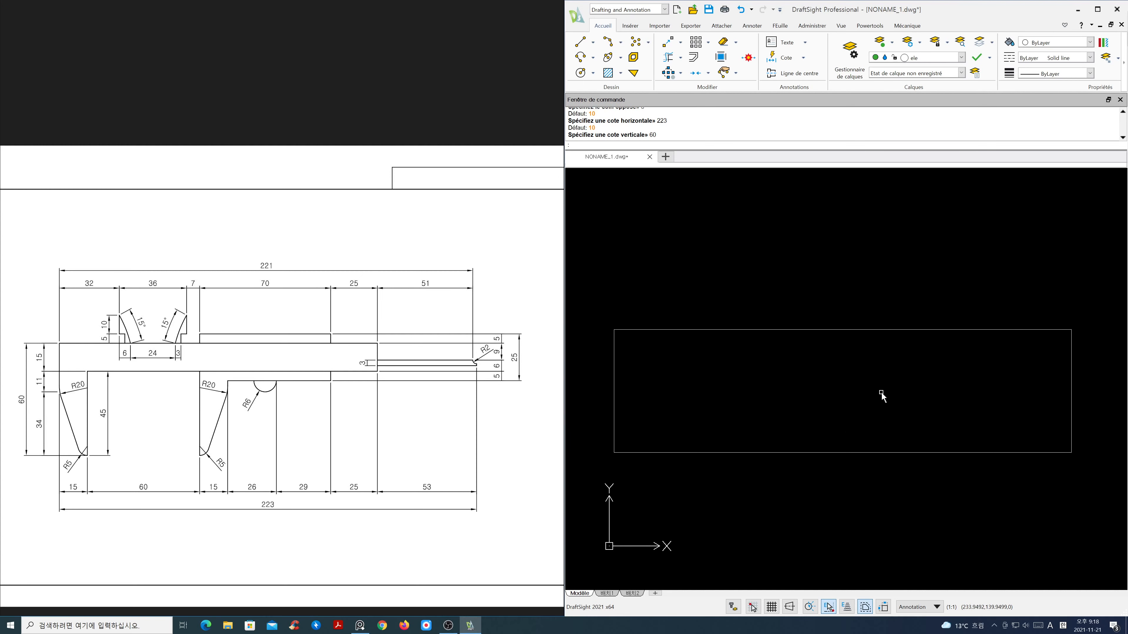
middle_drag(880, 395, 884, 405)
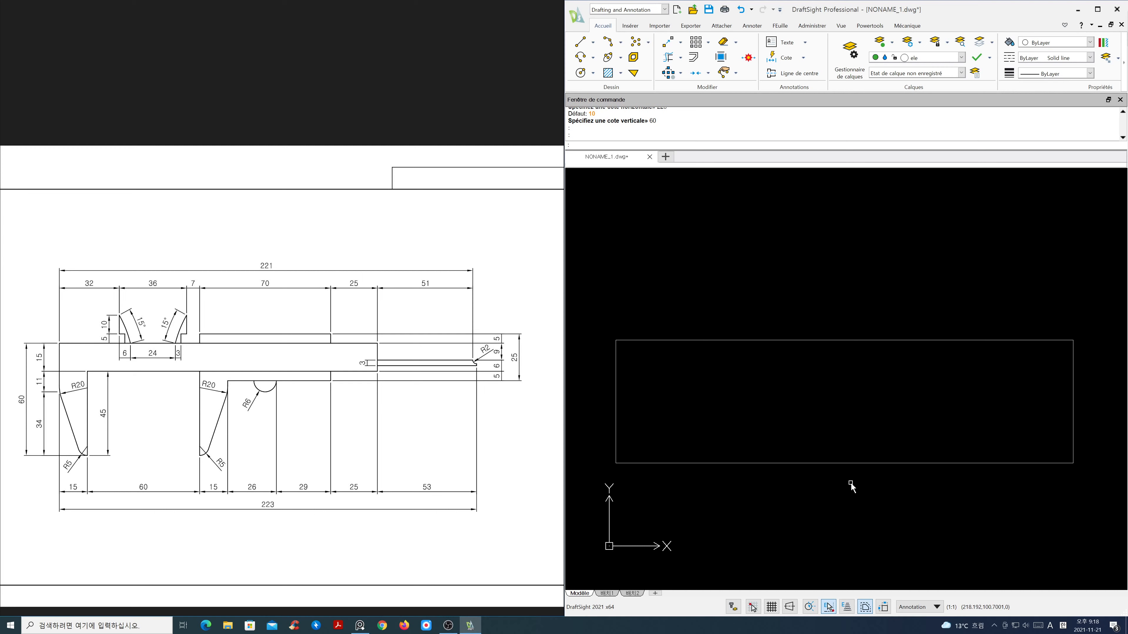
text(x)
key(Return)
click(838, 464)
key(Return)
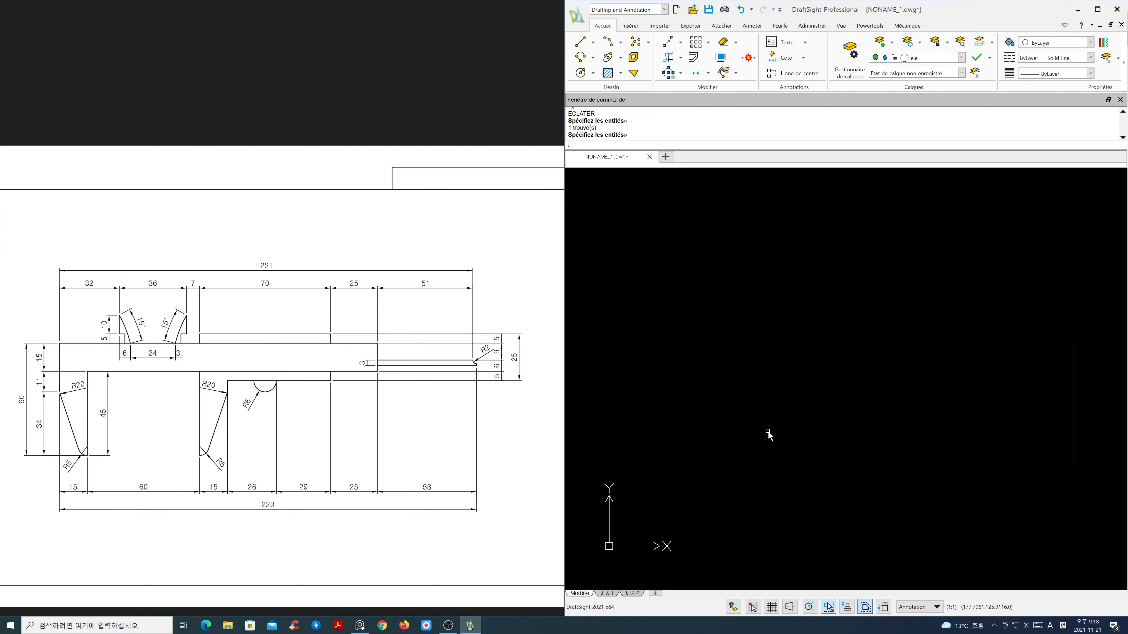
Offset the rectangle's left and top edges inward by 15
text(O)
key(Return)
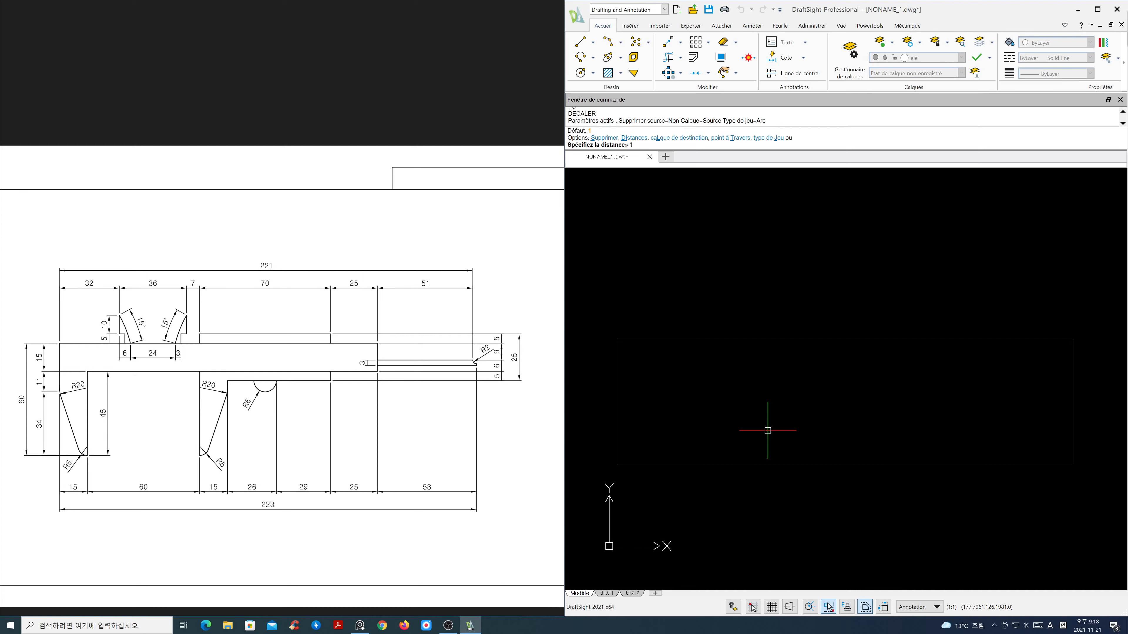
key(Return)
click(612, 433)
click(680, 431)
click(736, 340)
click(730, 371)
key(Return)
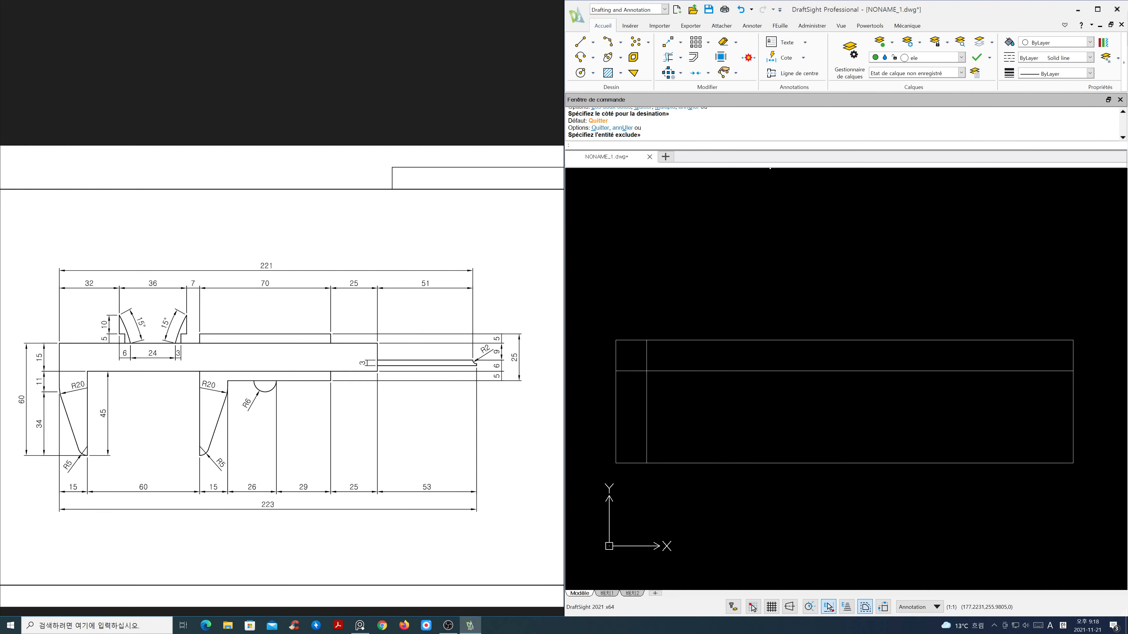
Power-trim the excess lines at the lower right and inside the upper-left corner to leave an L-shaped outline
click(669, 57)
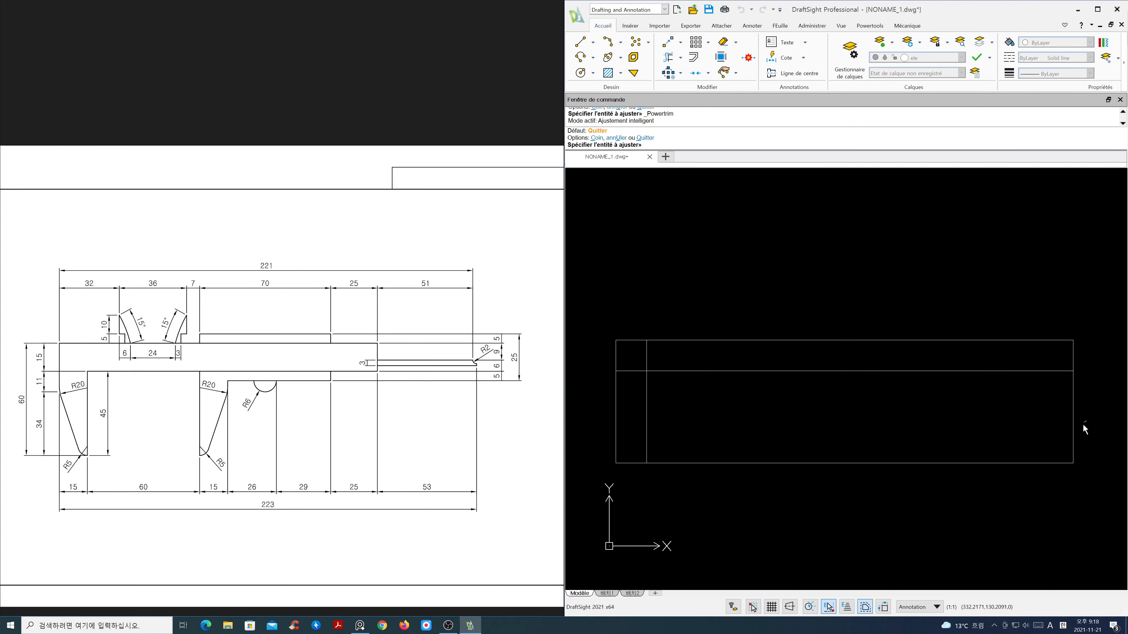
drag(1083, 429, 956, 479)
mouse_move(662, 357)
mouse_down()
mouse_move(631, 369)
mouse_move(633, 383)
mouse_up()
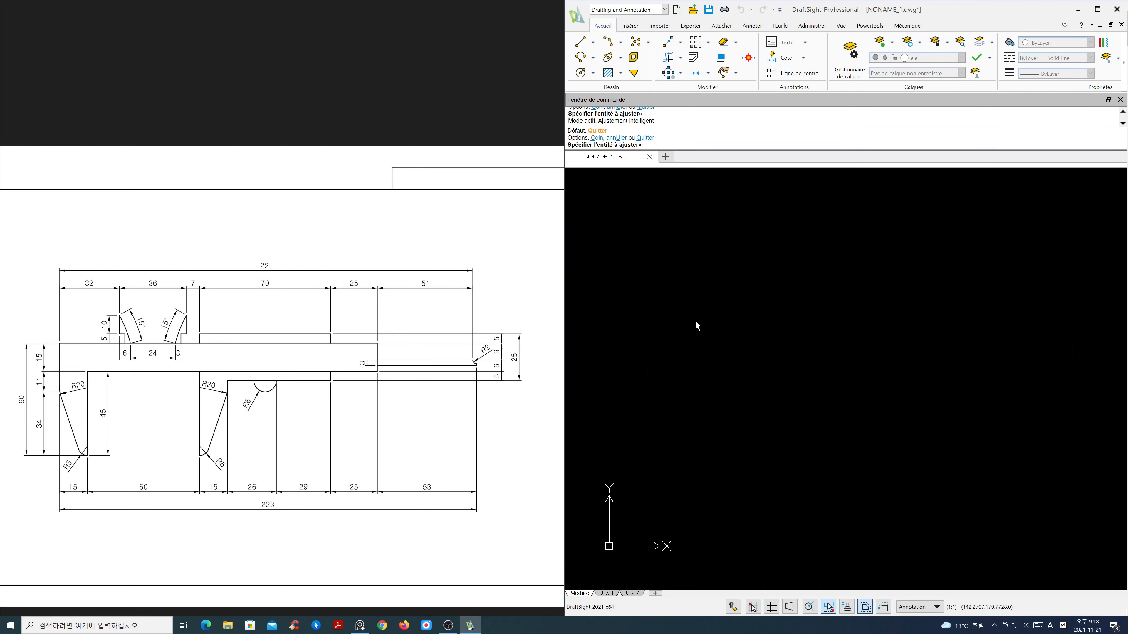
key(Return)
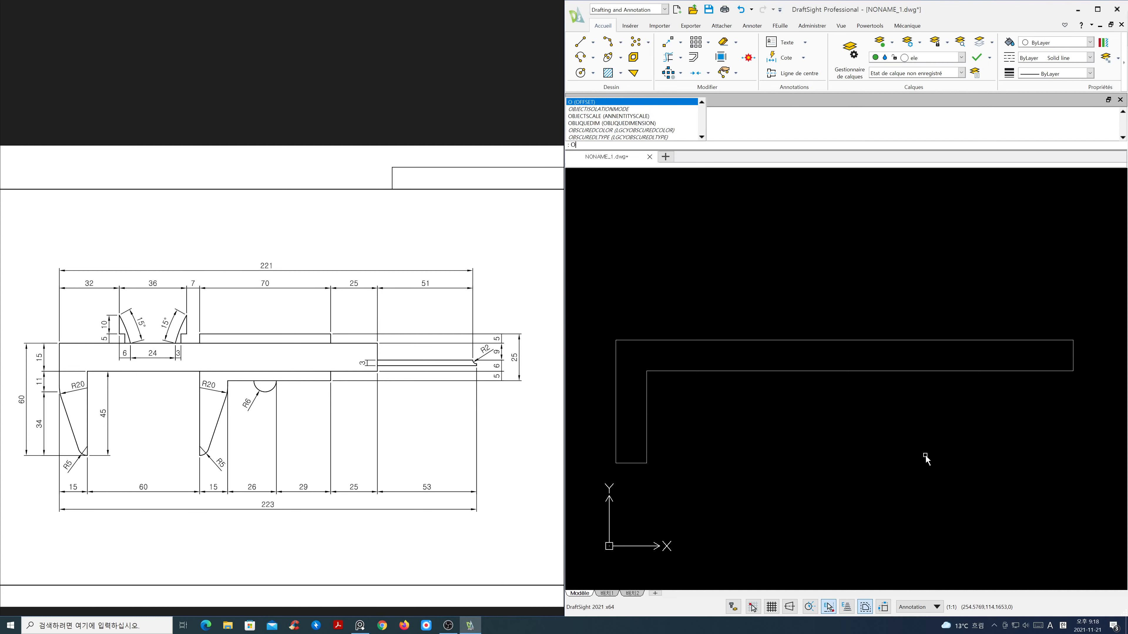
Offset the right end line of the horizontal bar 53 to the left
key(Return)
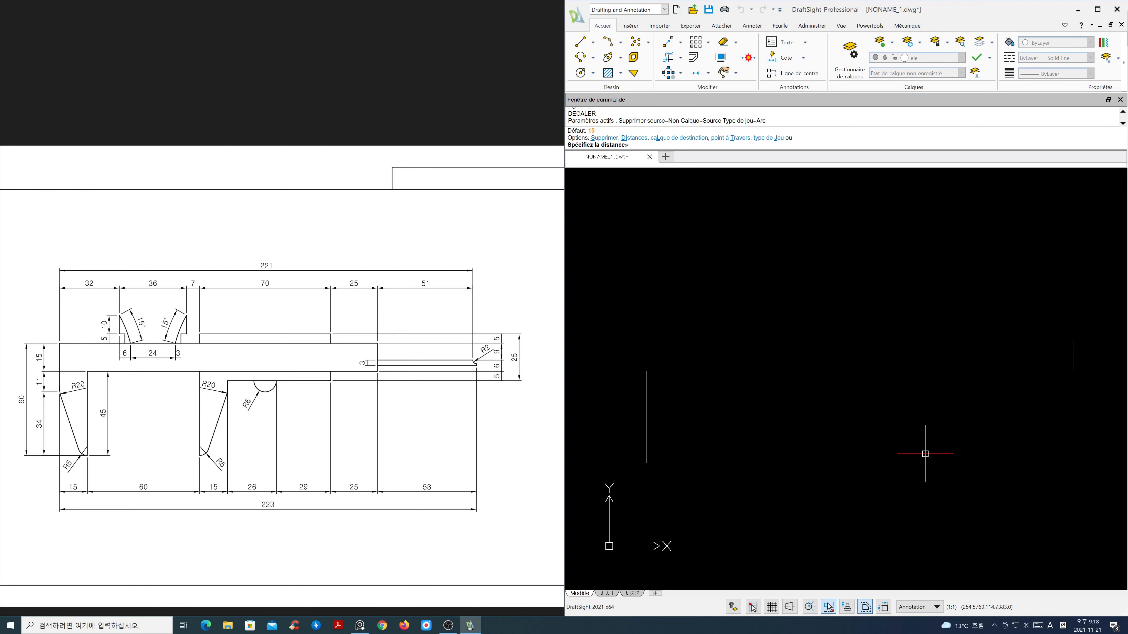
text(53)
key(Return)
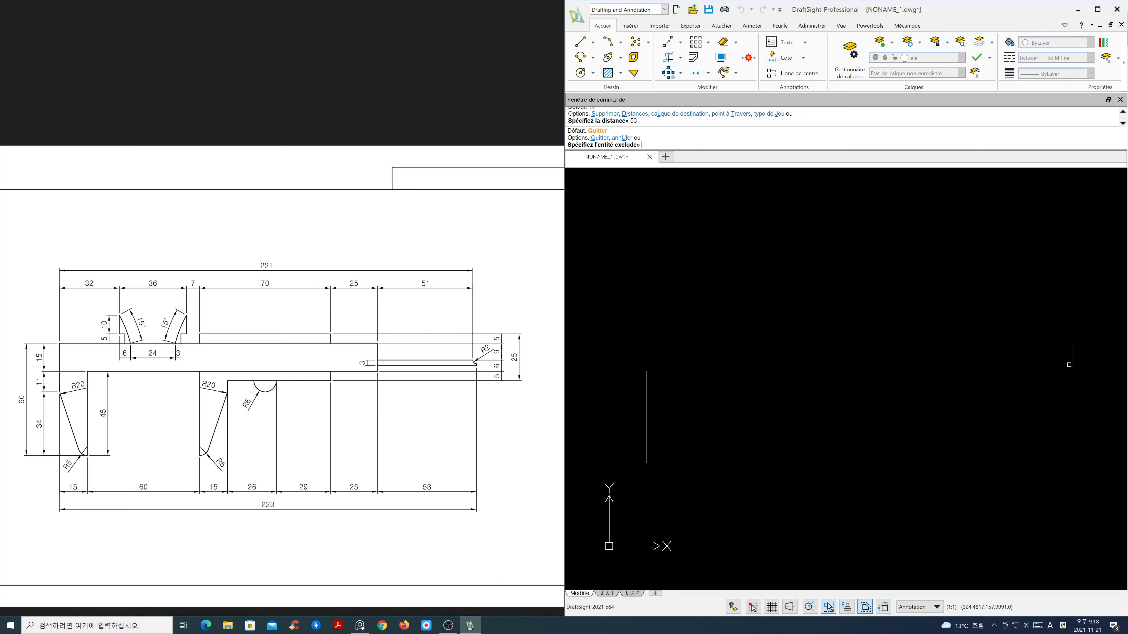
click(1072, 364)
click(989, 415)
key(Return)
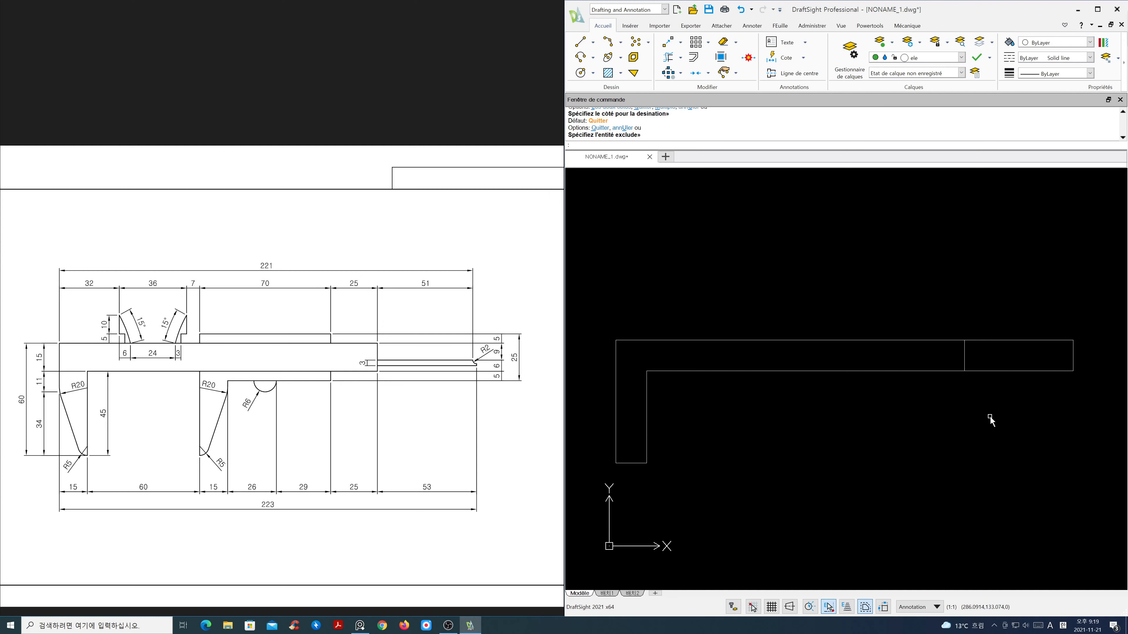
Offset the horizontal bar's lower edge upward twice at 3 spacing
key(Return)
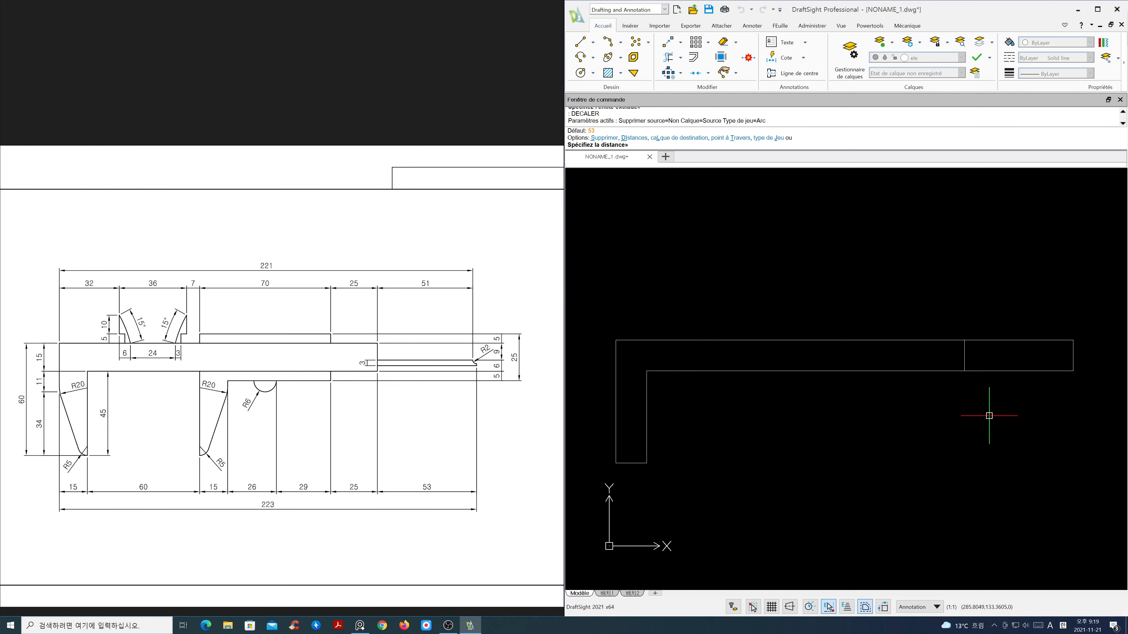
text(3)
key(Return)
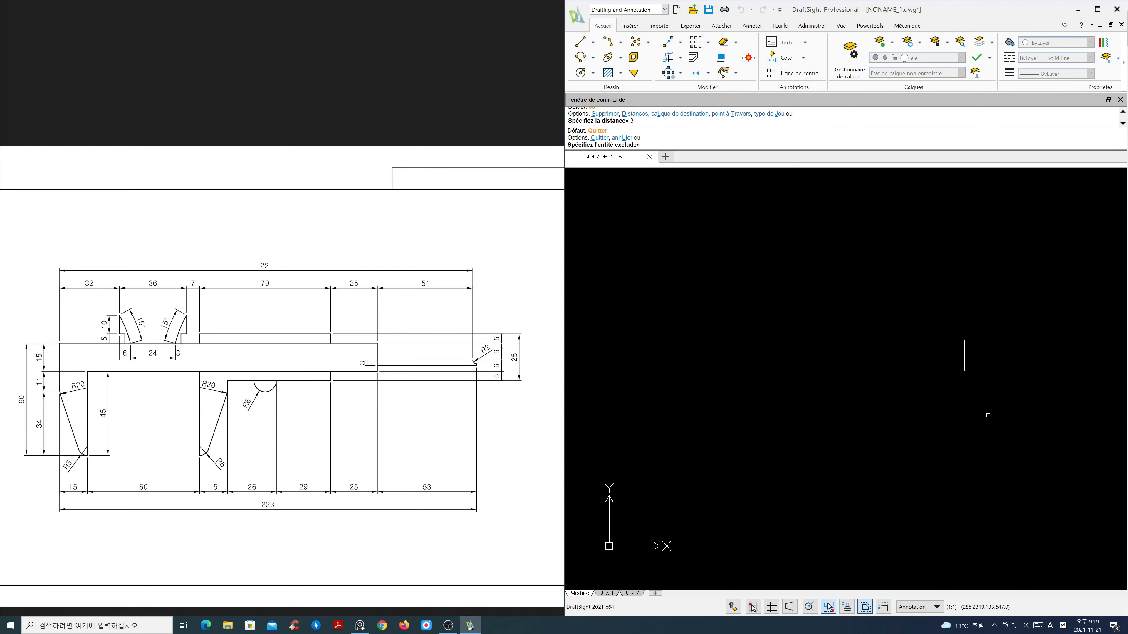
click(1000, 371)
click(998, 365)
click(999, 351)
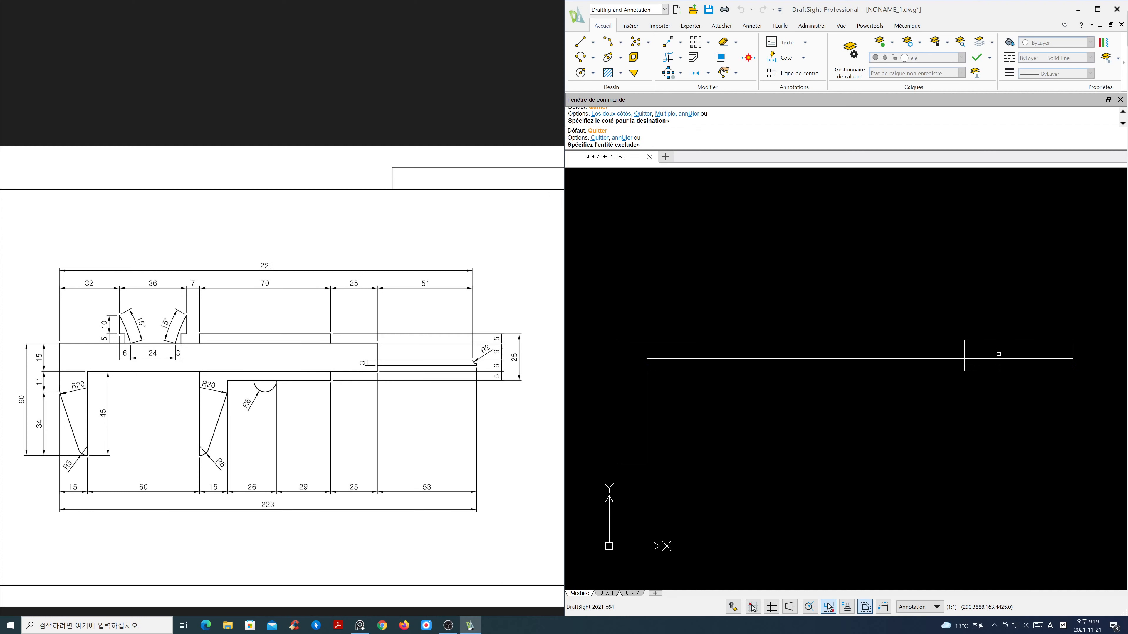
key(Return)
Trim away the bar's upper edge to the right of the 53 offset line and the end line's portion above the narrow strip
middle_drag(950, 384, 757, 387)
scroll(813, 360, up, 2)
scroll(815, 362, up, 2)
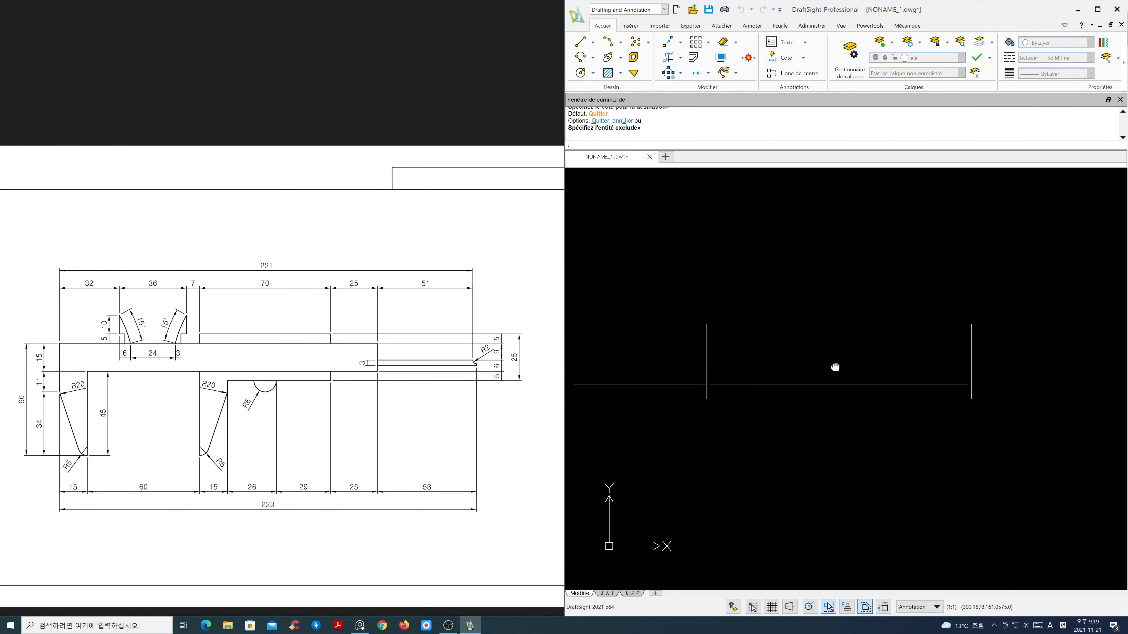
key(Escape)
key(Escape)
scroll(521, 388, up, 2)
scroll(522, 388, up, 2)
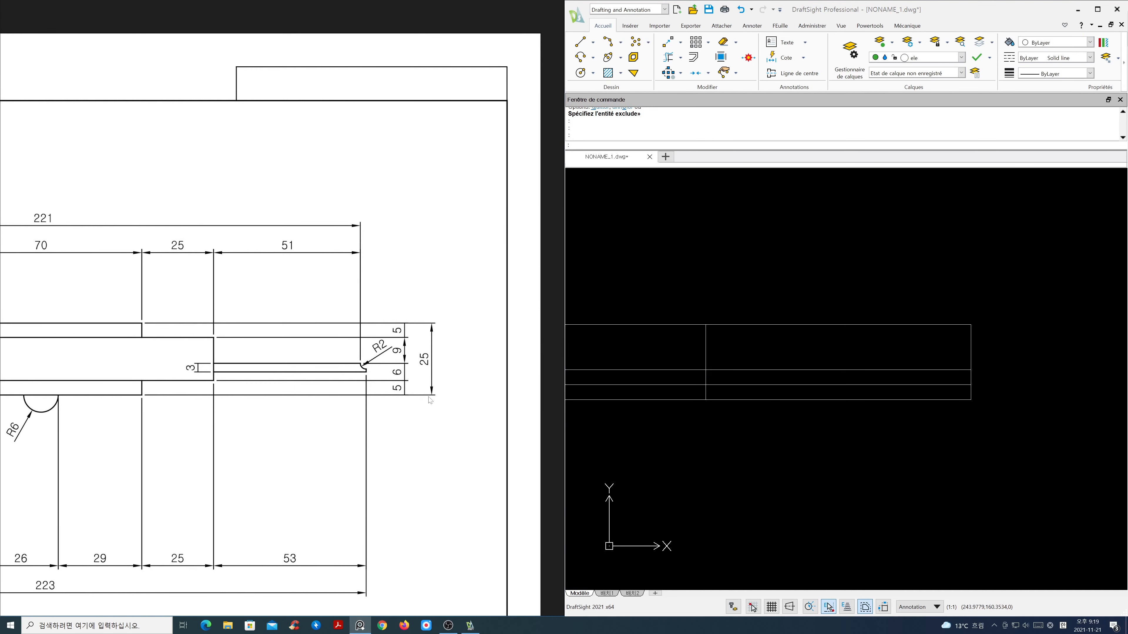
drag(418, 367, 420, 364)
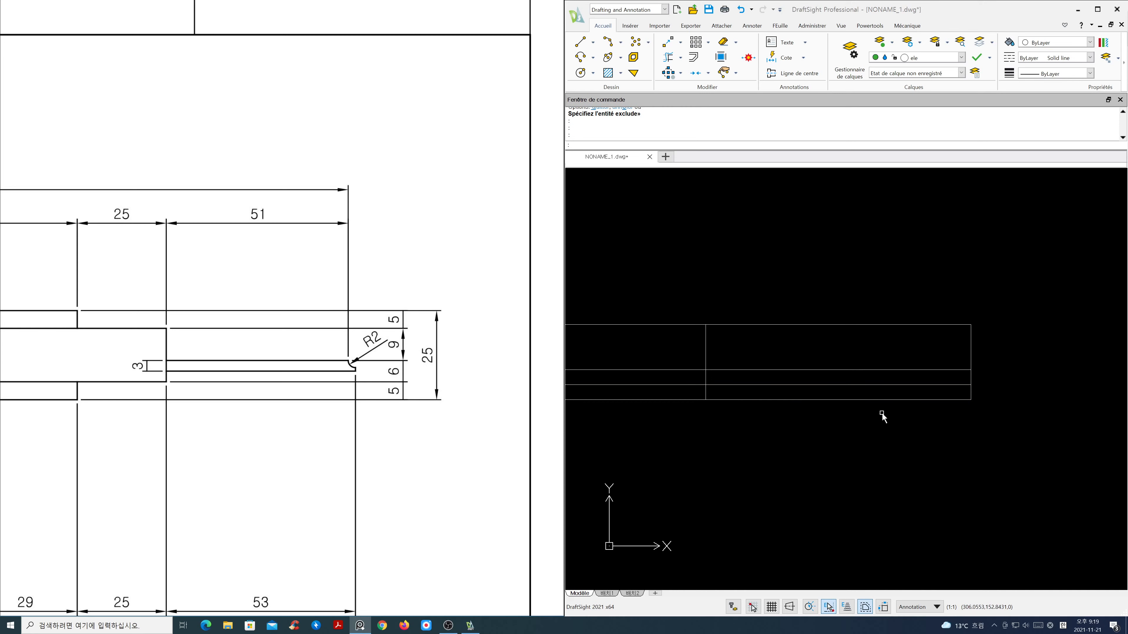
click(668, 57)
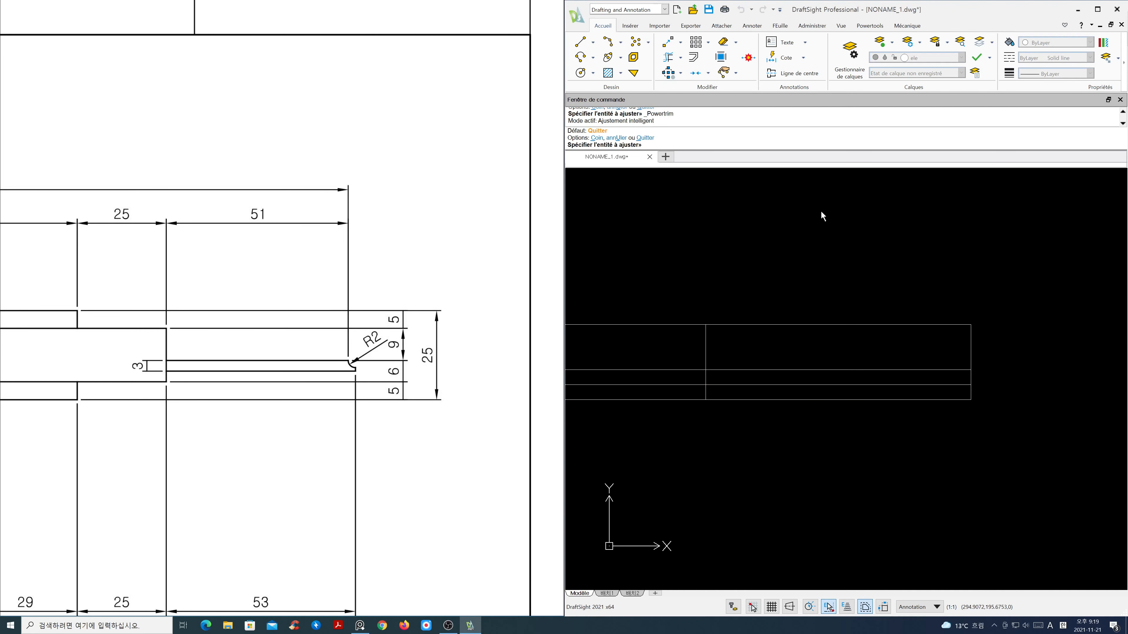
drag(1015, 364, 926, 313)
click(971, 398)
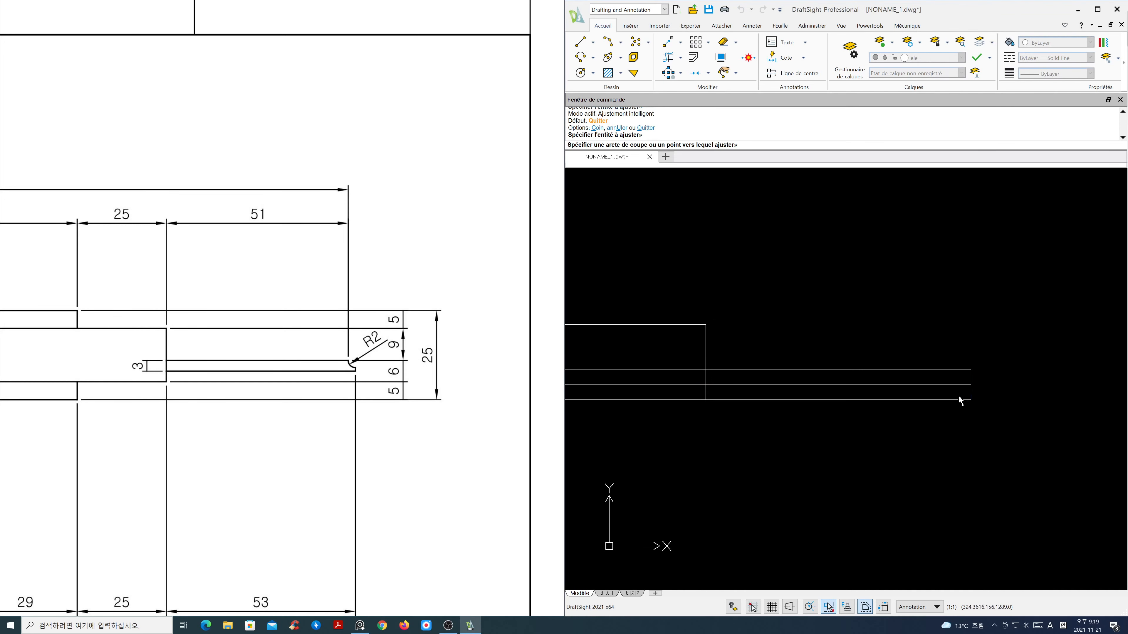
key(Escape)
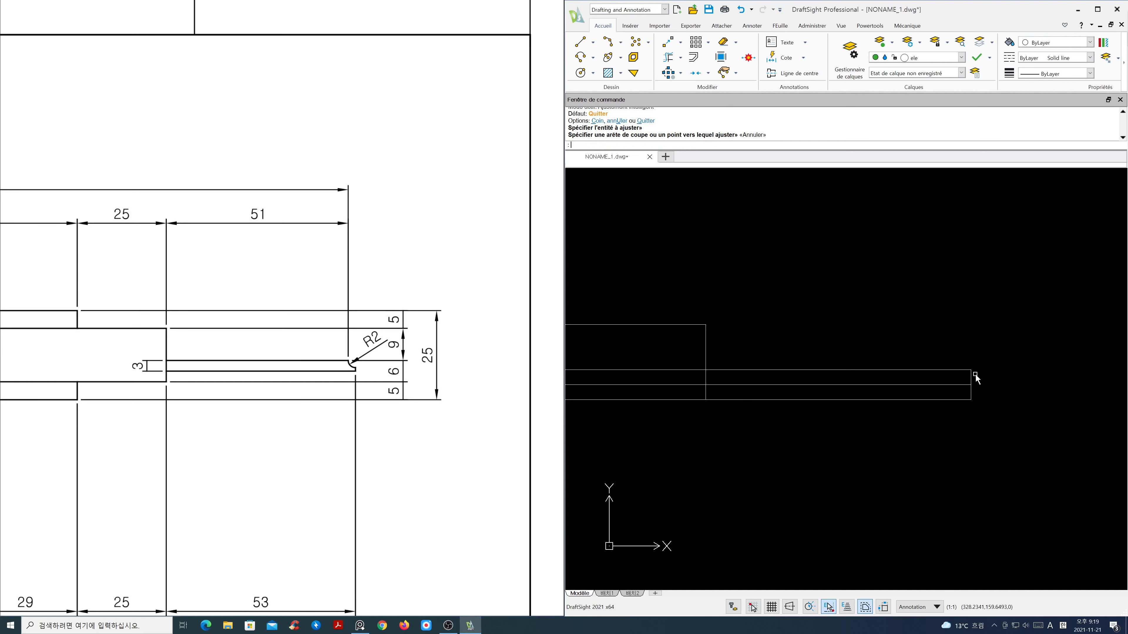
Trim the lower edge and end line below the narrow blade, plus the two offset lines inside the bar
click(668, 57)
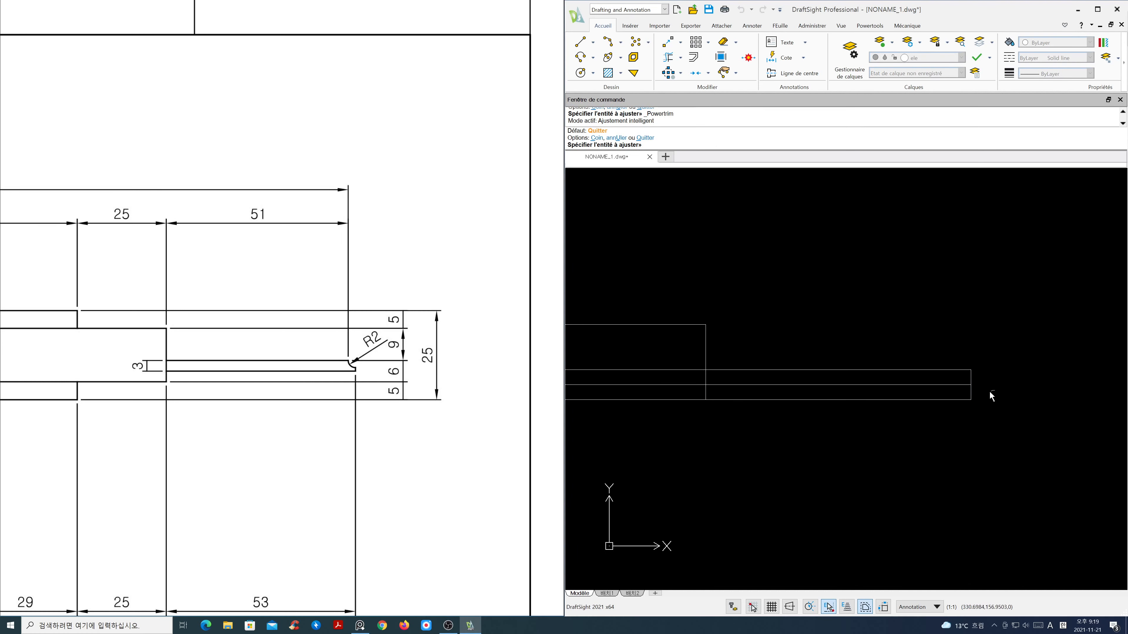
drag(990, 393, 938, 412)
drag(659, 390, 670, 357)
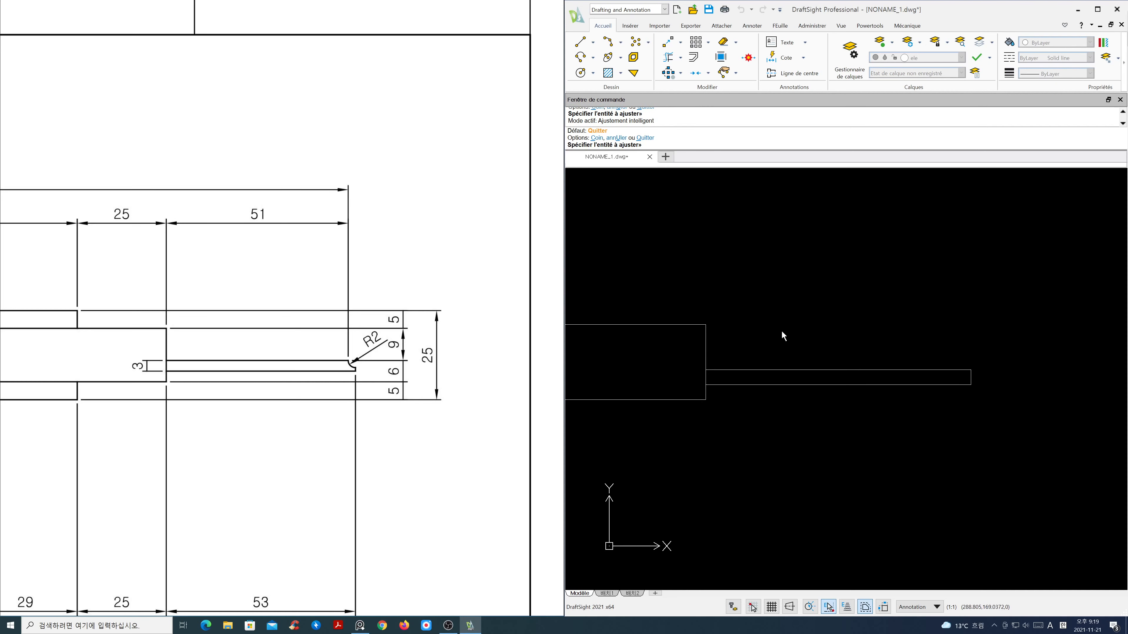
key(Return)
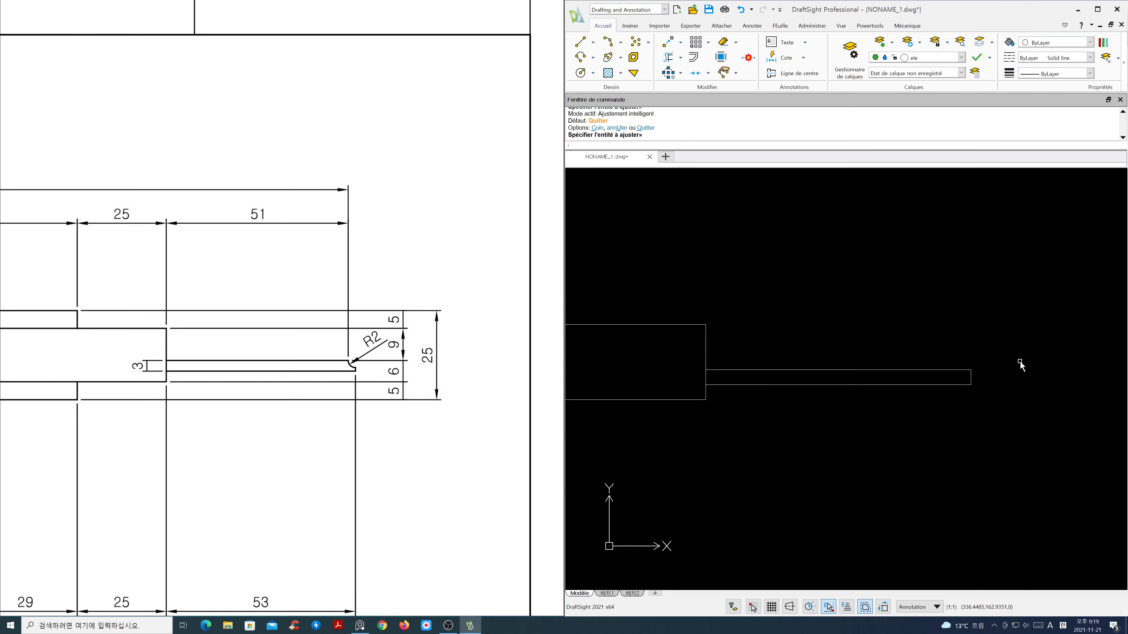
Draw a circle of radius 2 centred on the upper right corner of the narrow blade
text(c)
key(Return)
click(971, 369)
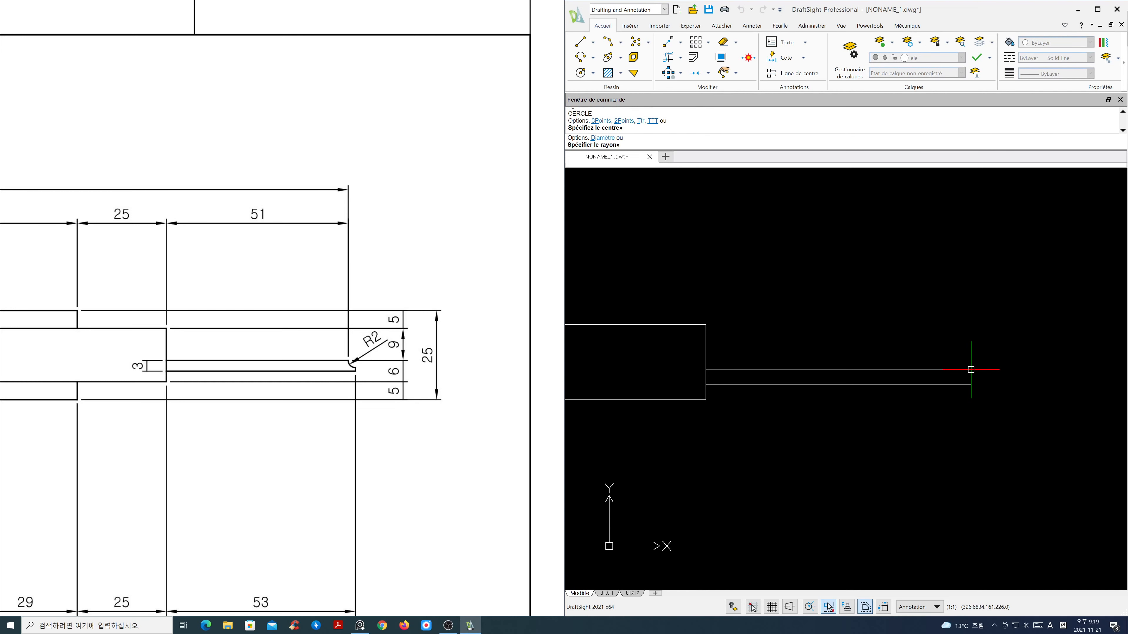
text(2)
key(Return)
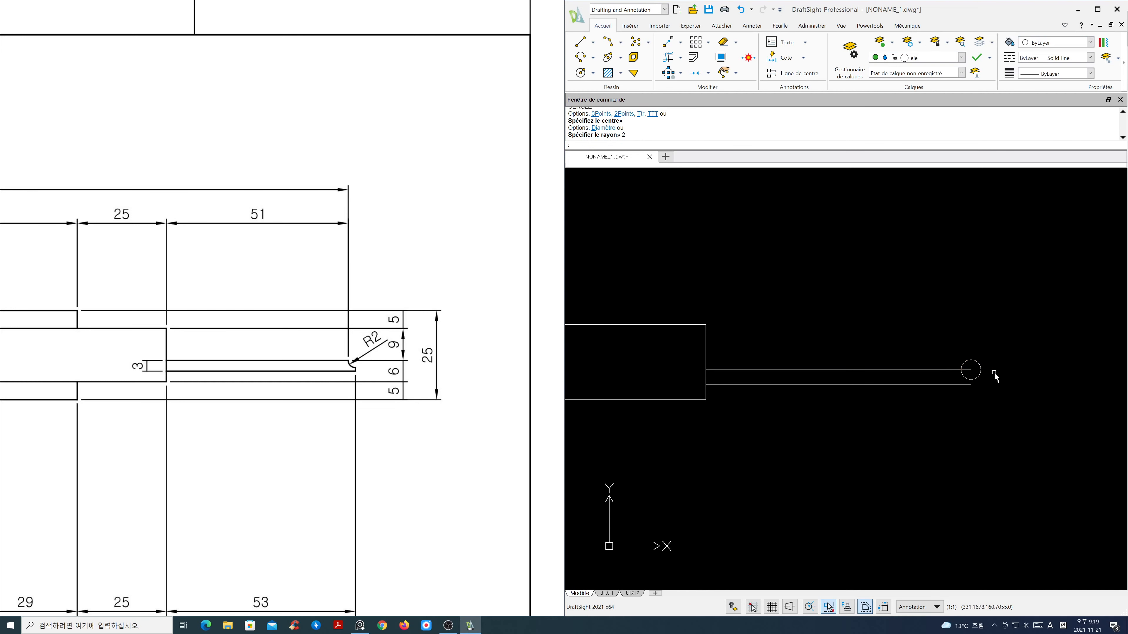
Trim the circle and the blade's corner lines to leave a concave R2 notch at the blade tip
middle_drag(995, 377, 863, 374)
click(668, 57)
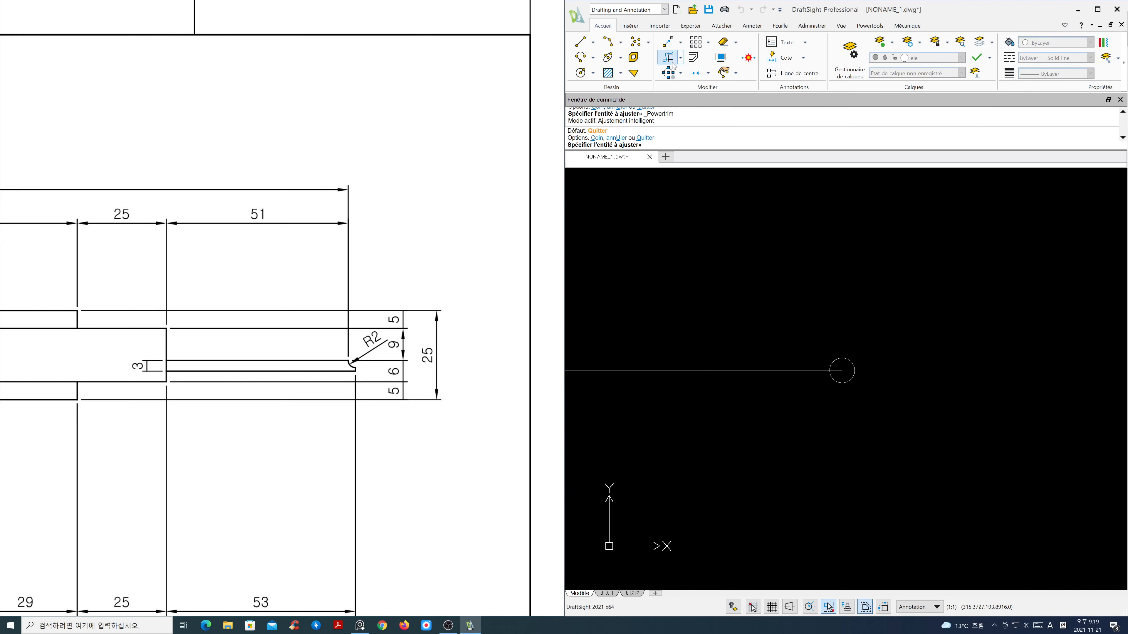
drag(889, 394, 830, 366)
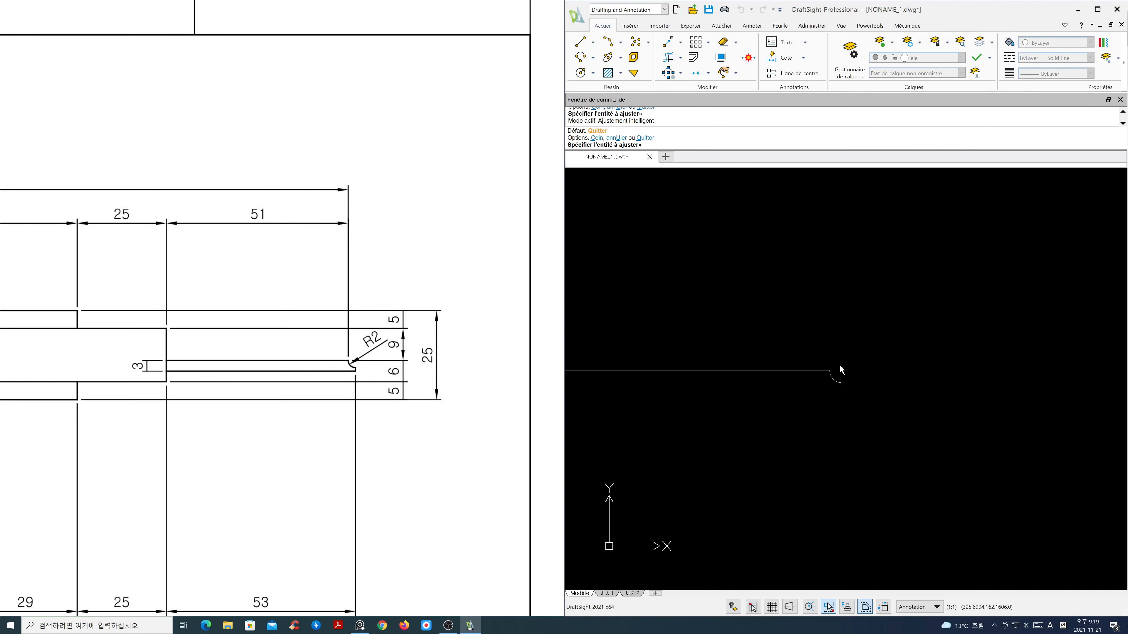
key(Return)
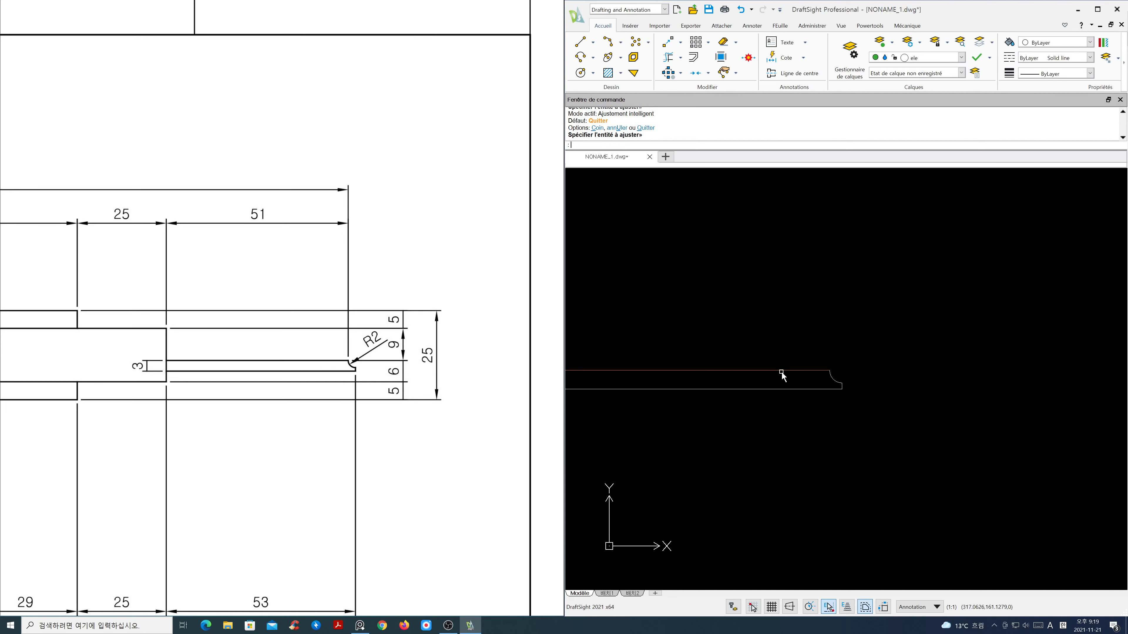
scroll(782, 378, down, 2)
scroll(781, 378, down, 1)
mouse_move(773, 386)
middle_down()
mouse_move(924, 376)
mouse_move(933, 361)
mouse_move(922, 360)
middle_up()
scroll(853, 375, down, 3)
key(Escape)
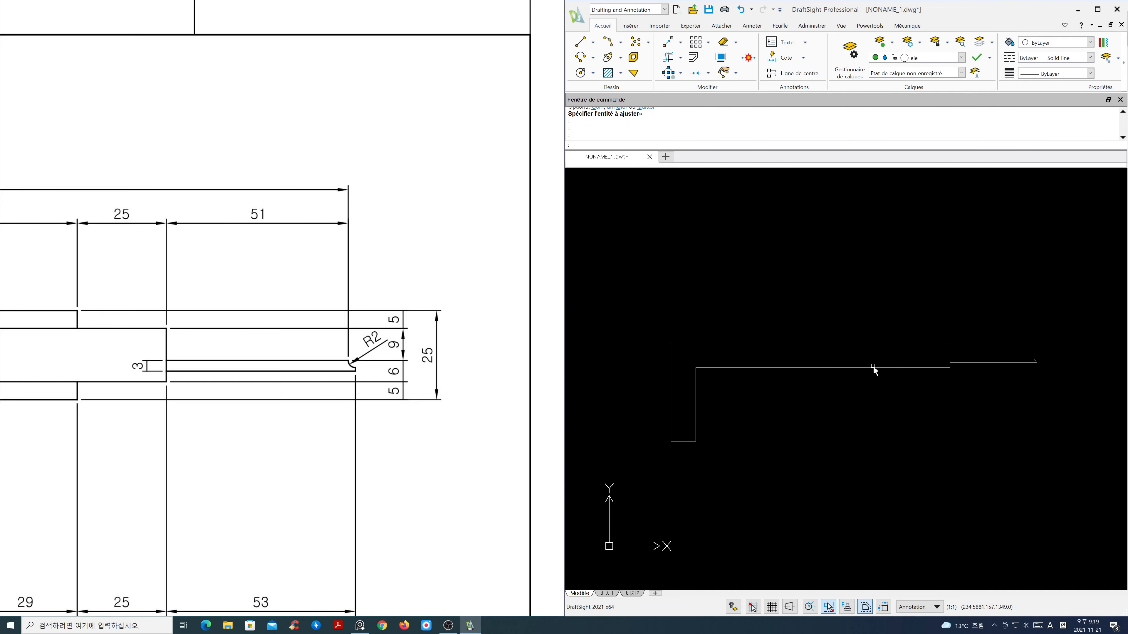
scroll(405, 375, down, 5)
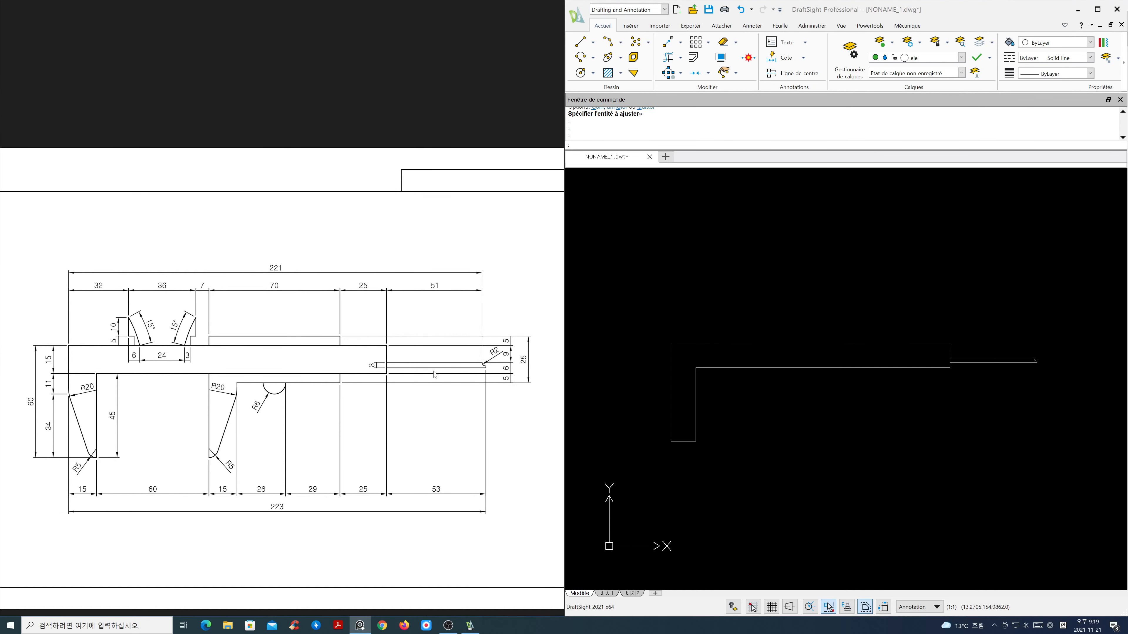
Offset the inner vertical edge of the L-shaped body's leg 60 to the right
scroll(767, 356, up, 2)
scroll(777, 362, down, 1)
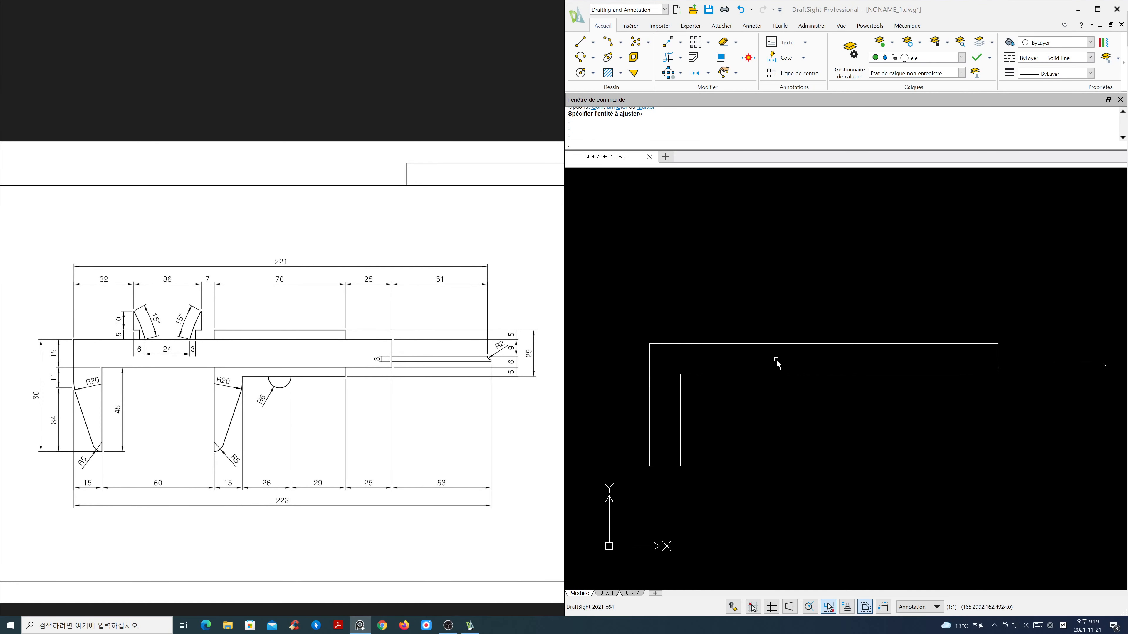
mouse_move(776, 361)
middle_down()
mouse_move(753, 365)
mouse_move(750, 356)
middle_up()
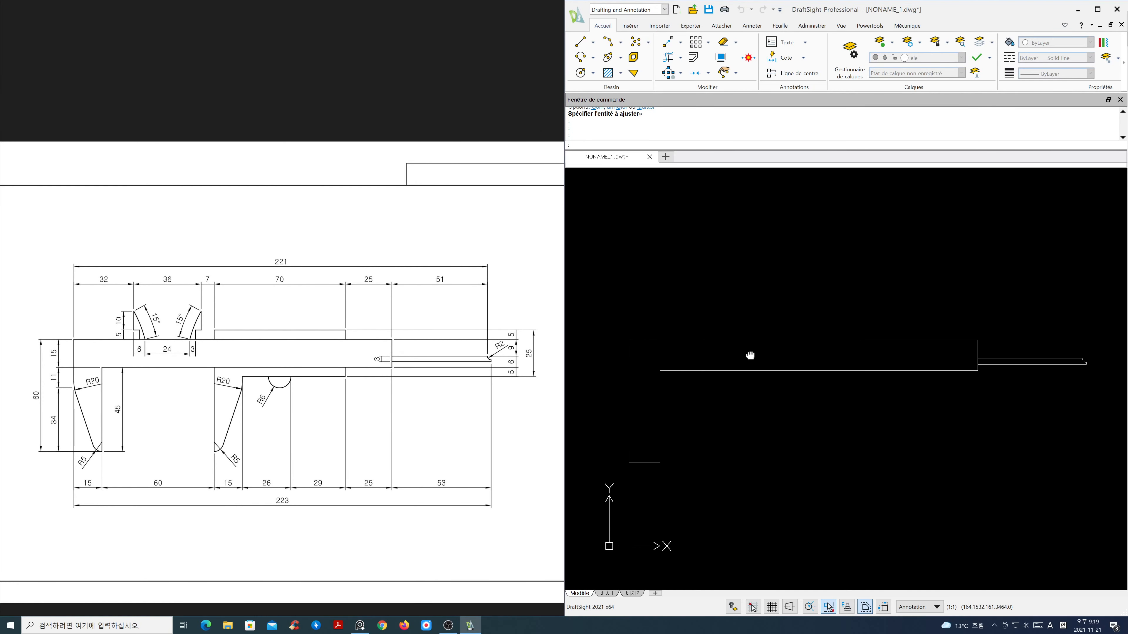
key(Escape)
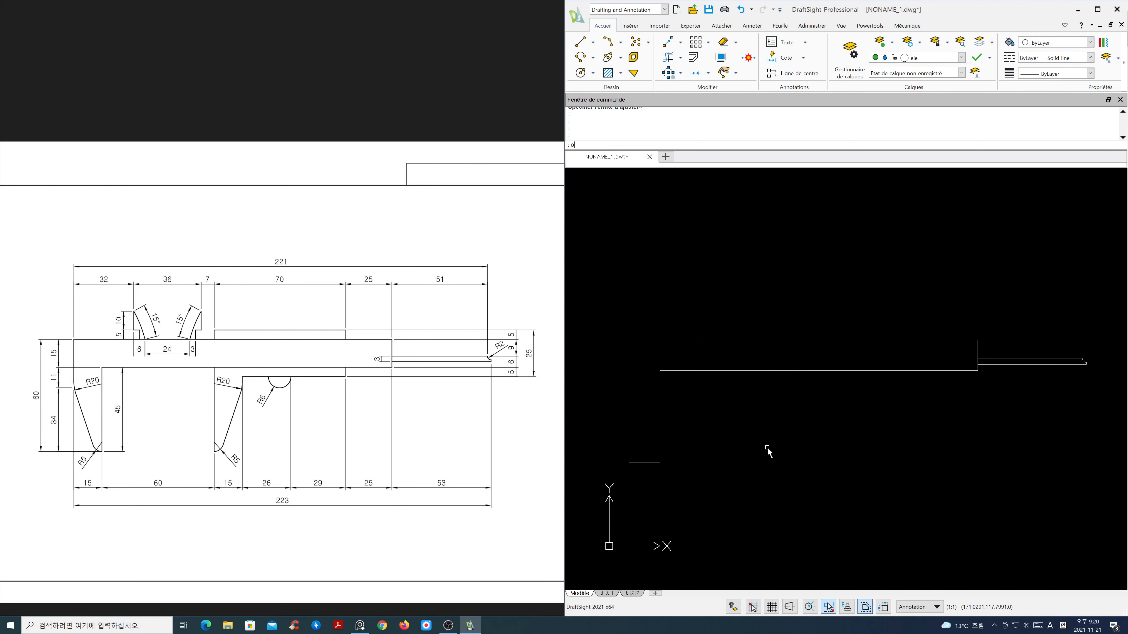
key(Return)
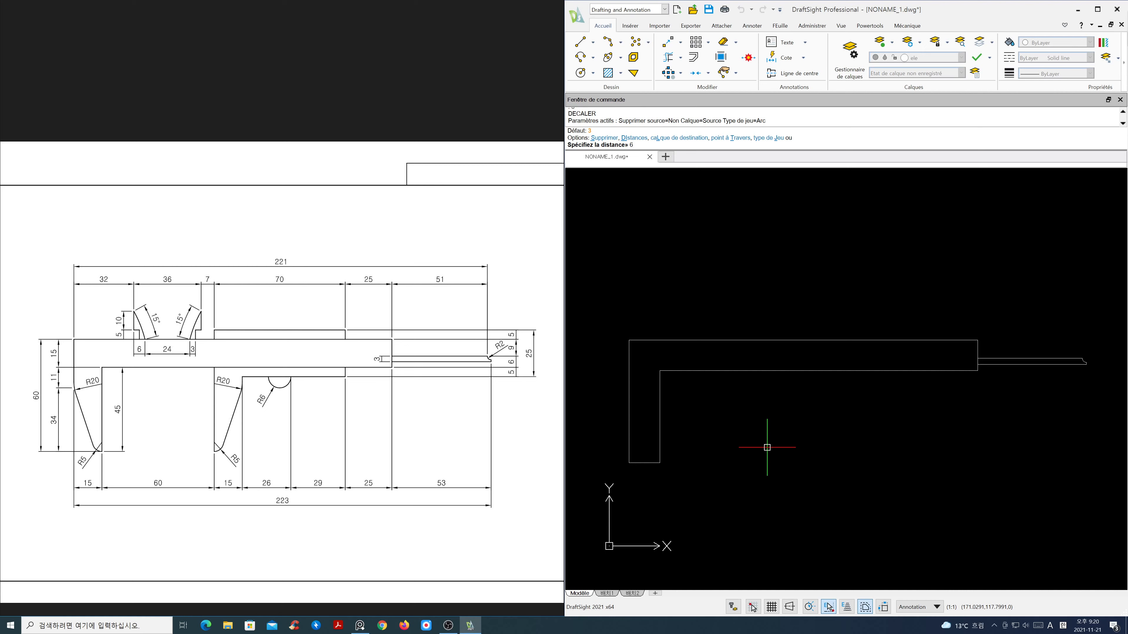
text(60)
key(Return)
click(660, 427)
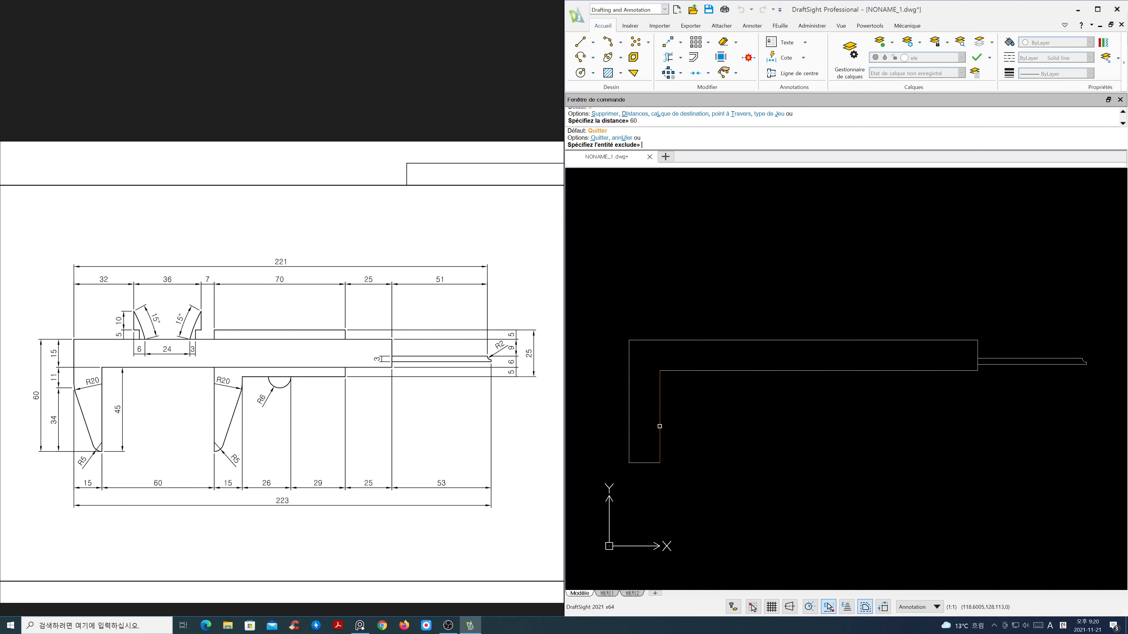
click(729, 434)
key(Return)
Offset the new vertical line below the bar 15 to the right for the second jaw's width
key(Return)
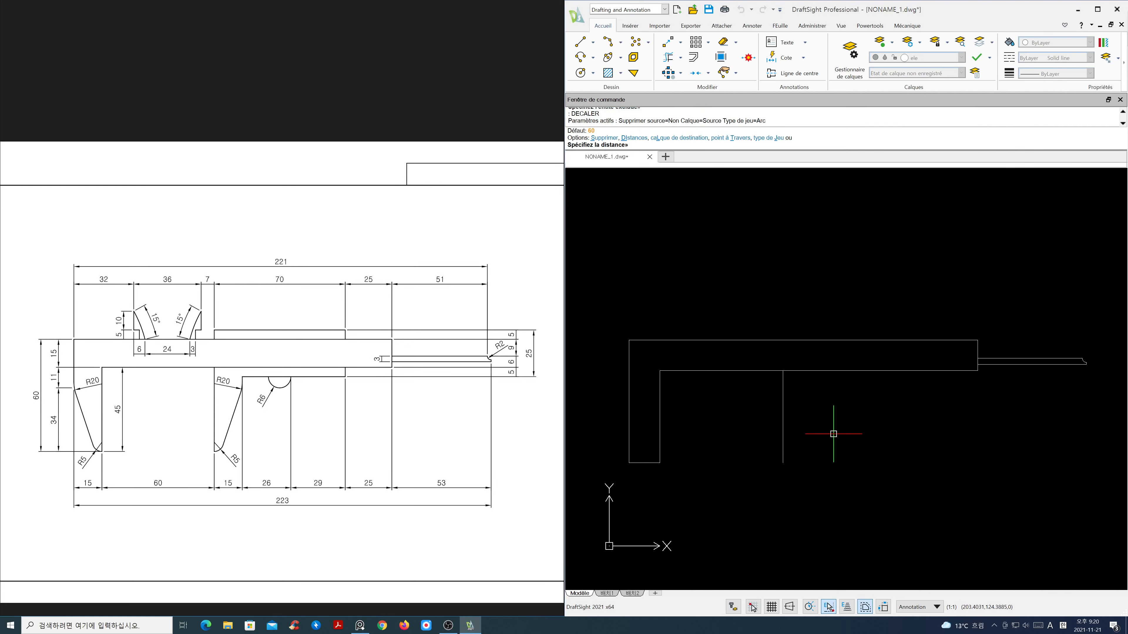
text(15)
key(Return)
click(783, 431)
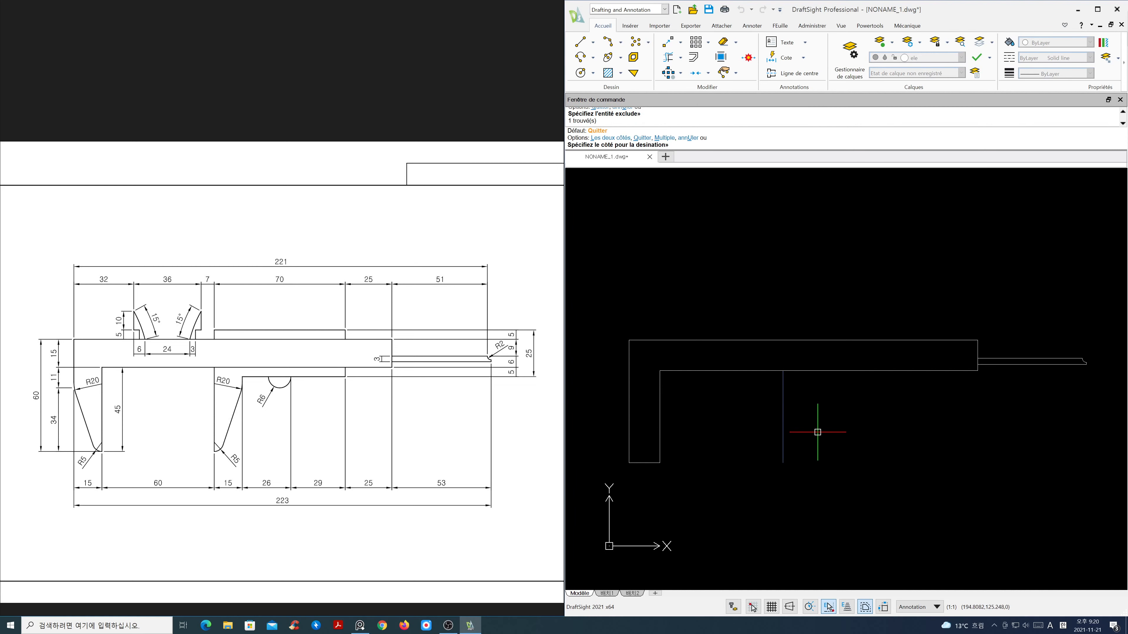
click(837, 431)
key(Return)
Offset the bar's upper edge 5 upward and its lower edge 5 downward
key(Return)
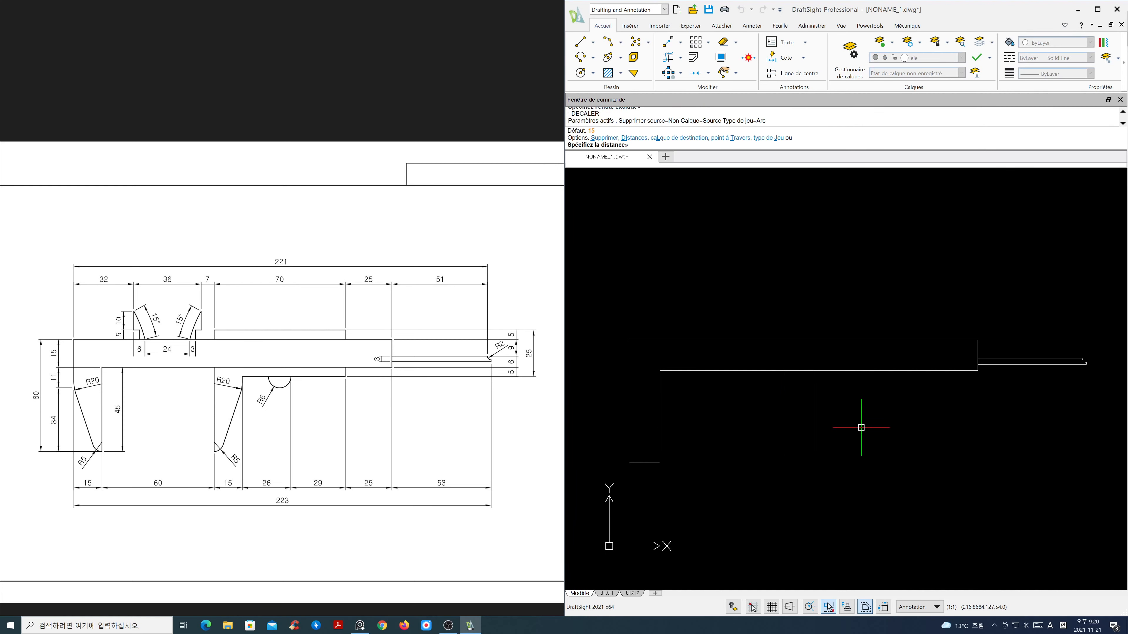
text(5)
key(Return)
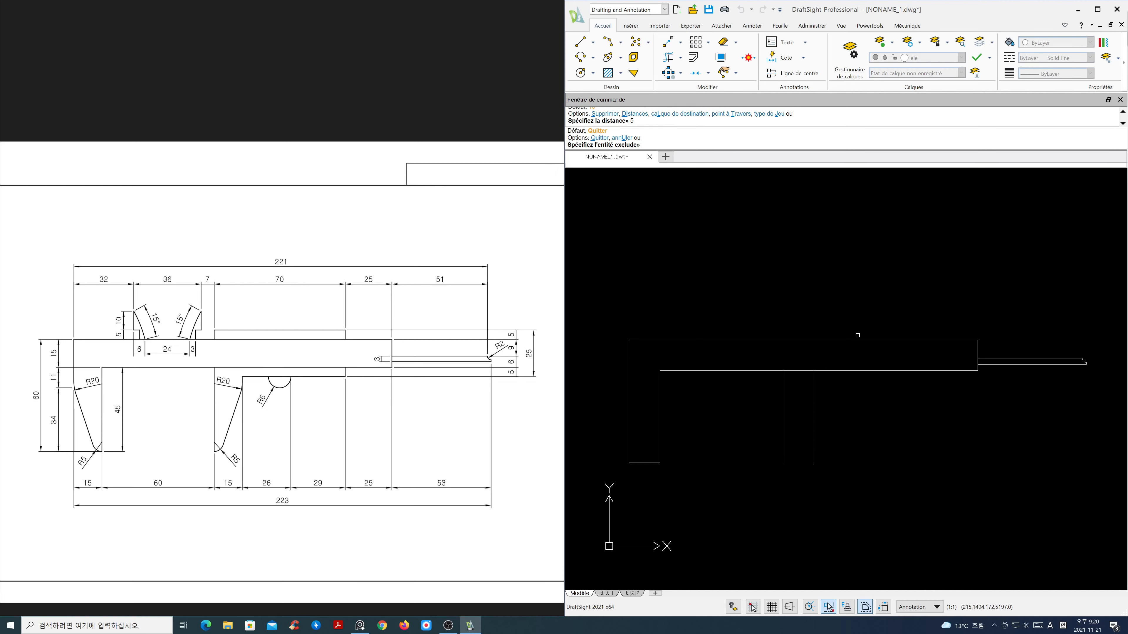
click(857, 341)
click(856, 324)
click(853, 372)
click(854, 380)
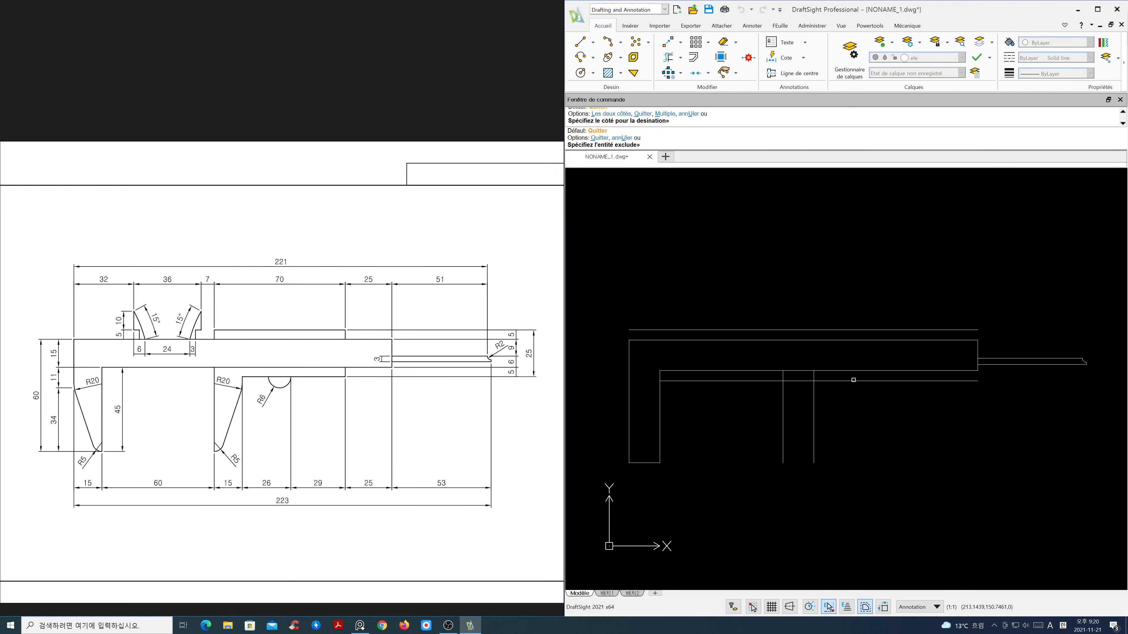
key(Return)
Offset the second jaw's left vertical line 70 to the right to mark the slider's end
key(Return)
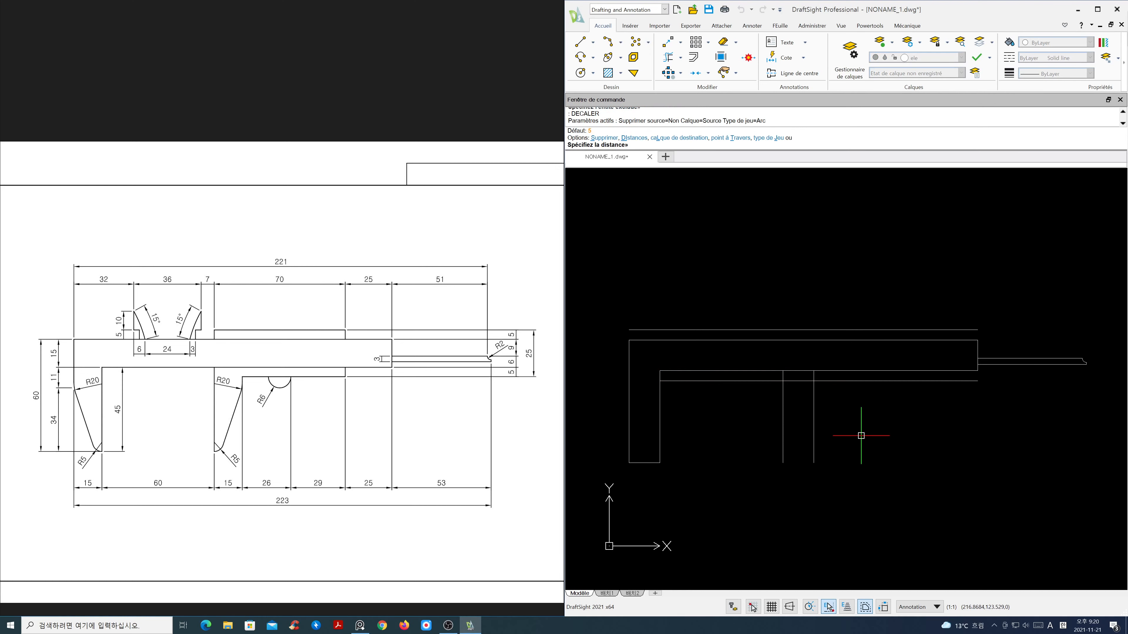
text(70)
key(Return)
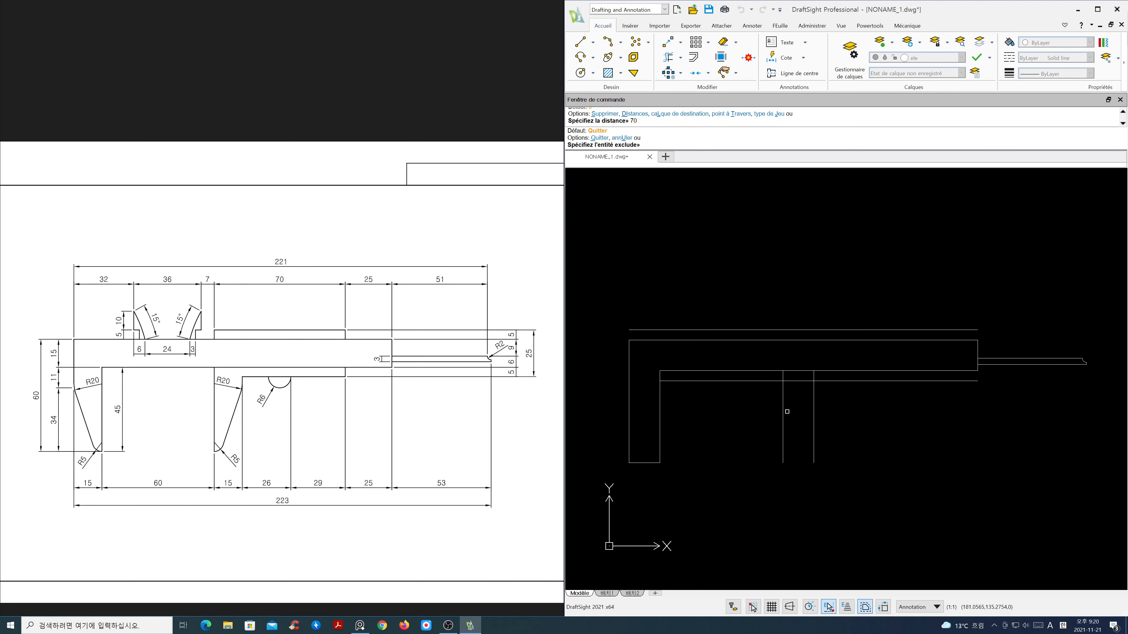
click(785, 411)
click(863, 411)
key(Return)
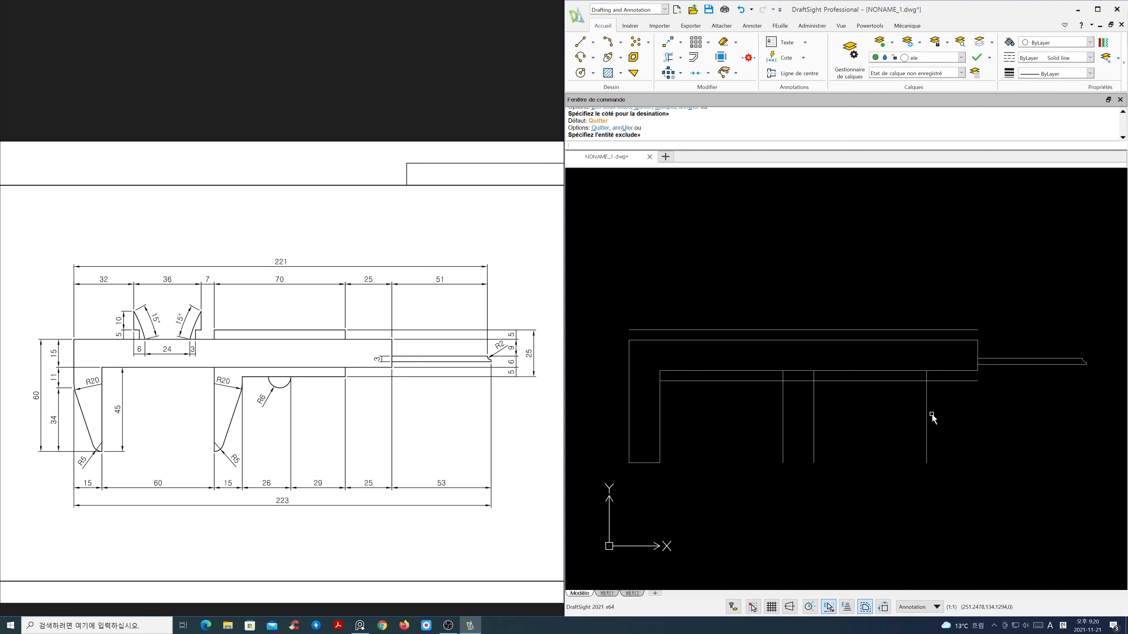
Corner-trim the line 5 below the bar with the second jaw's right line and the slider's end line
key(Return)
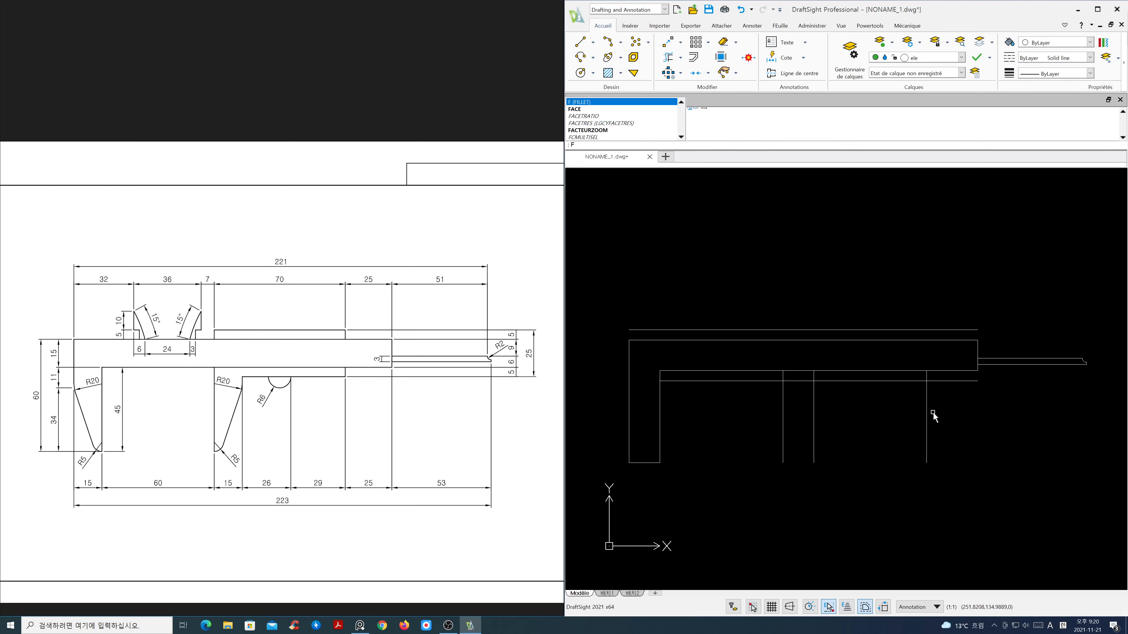
click(680, 57)
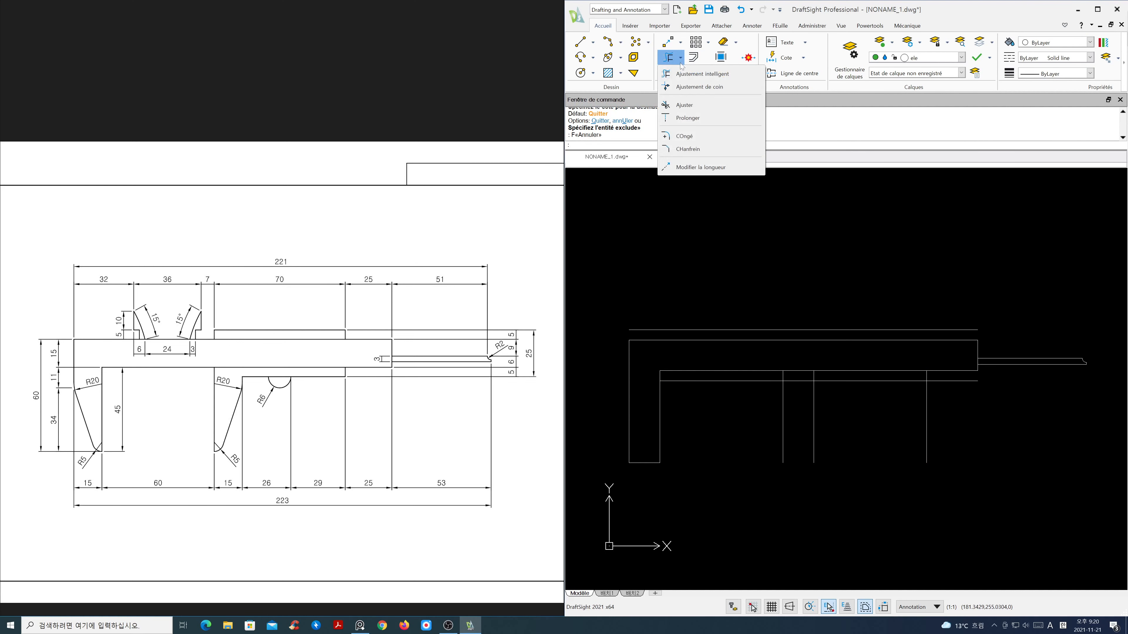
click(693, 73)
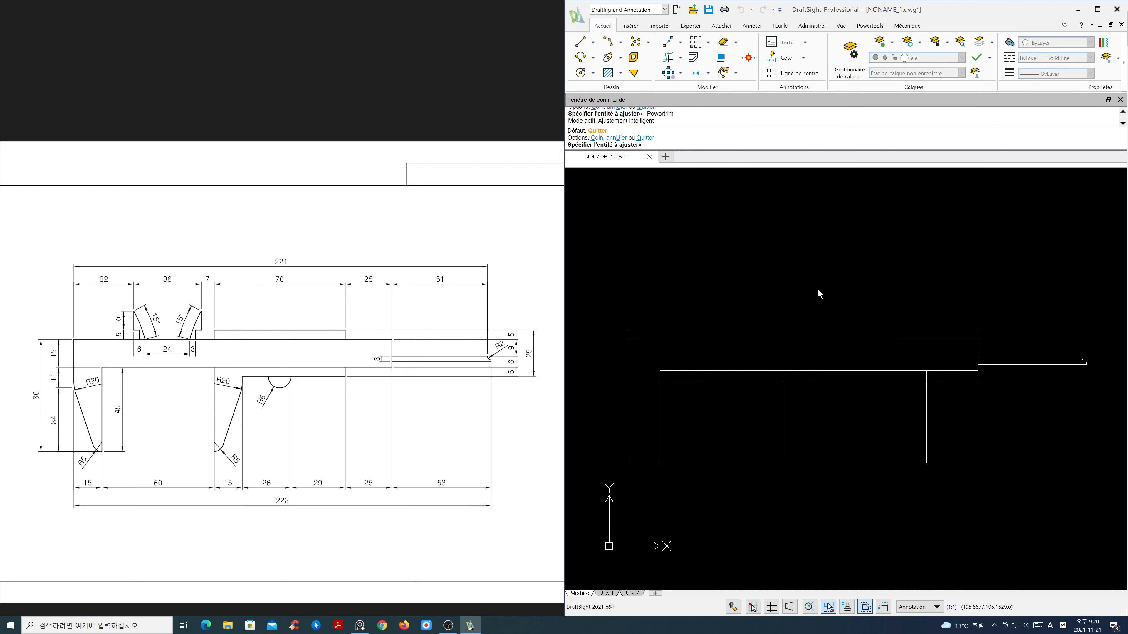
text(c)
key(Return)
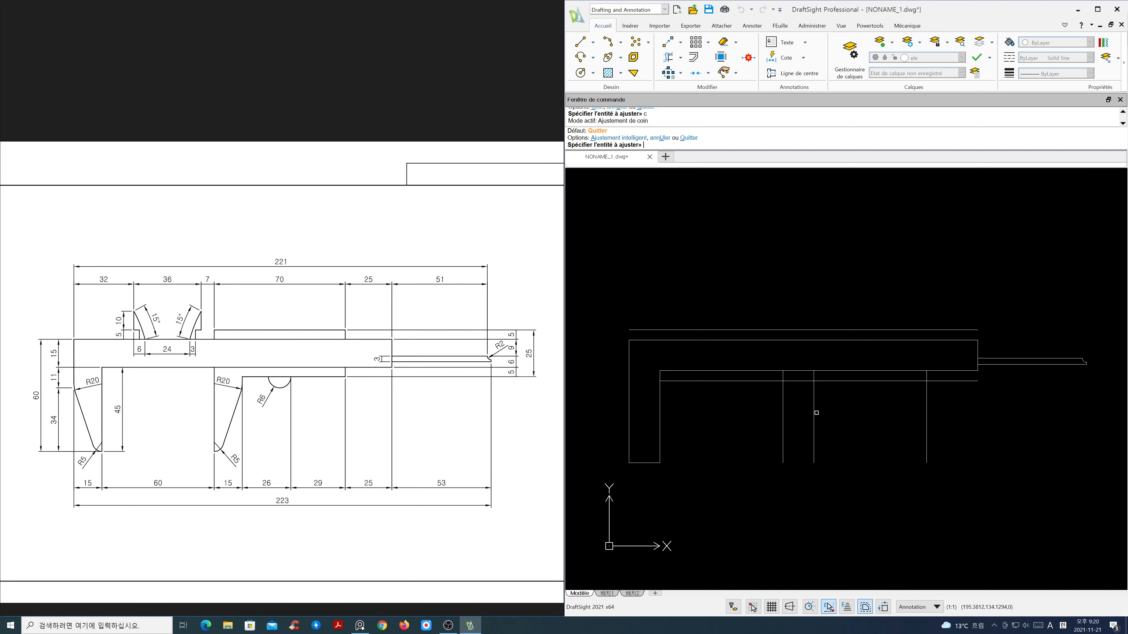
click(814, 398)
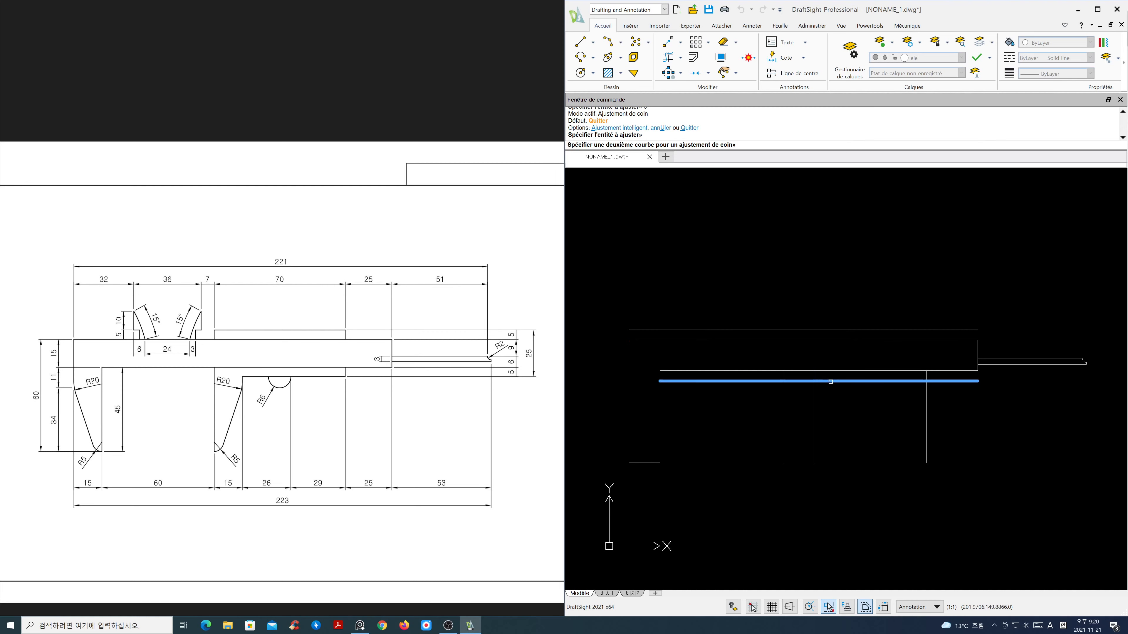
click(897, 381)
click(918, 380)
click(926, 376)
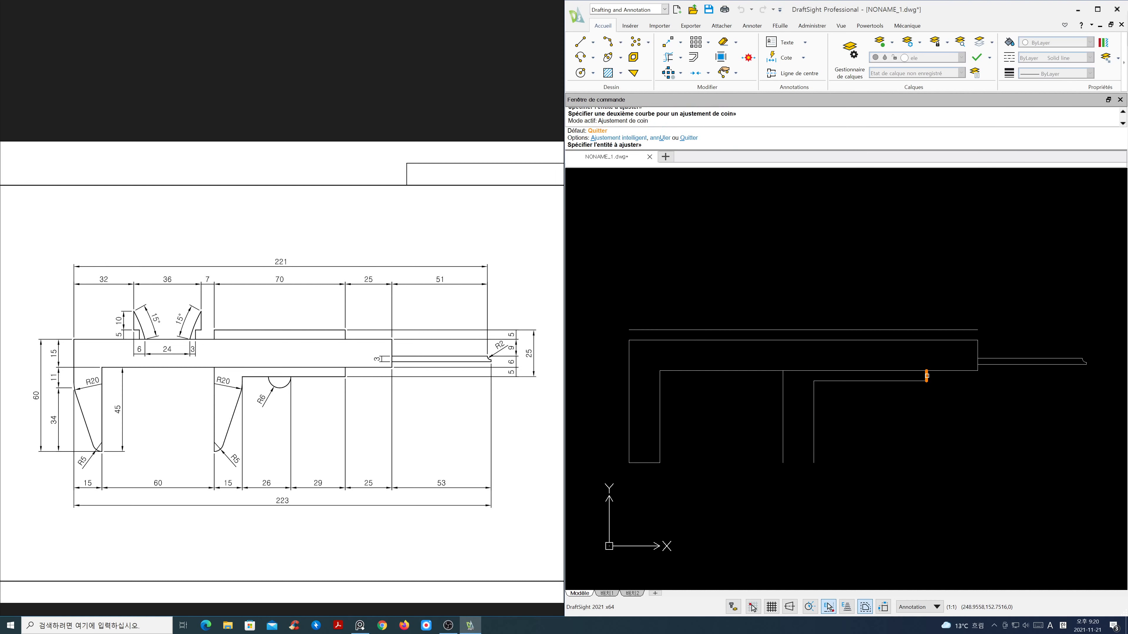
Corner-trim the line 5 above the bar with the slider's end line and the second jaw's left line
click(927, 375)
click(905, 330)
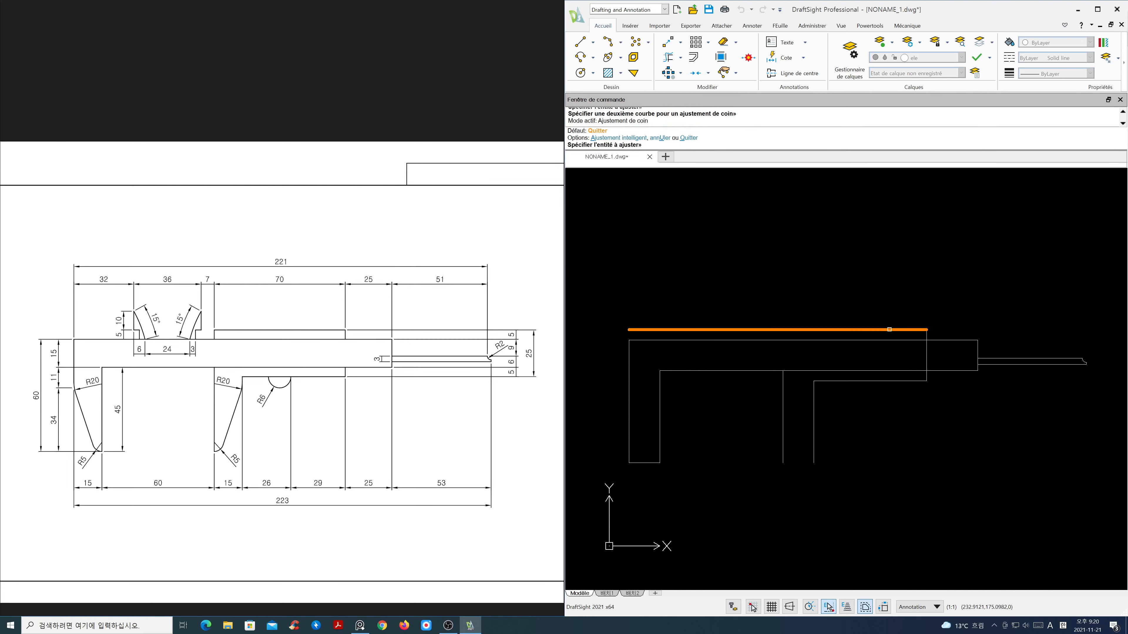
click(821, 329)
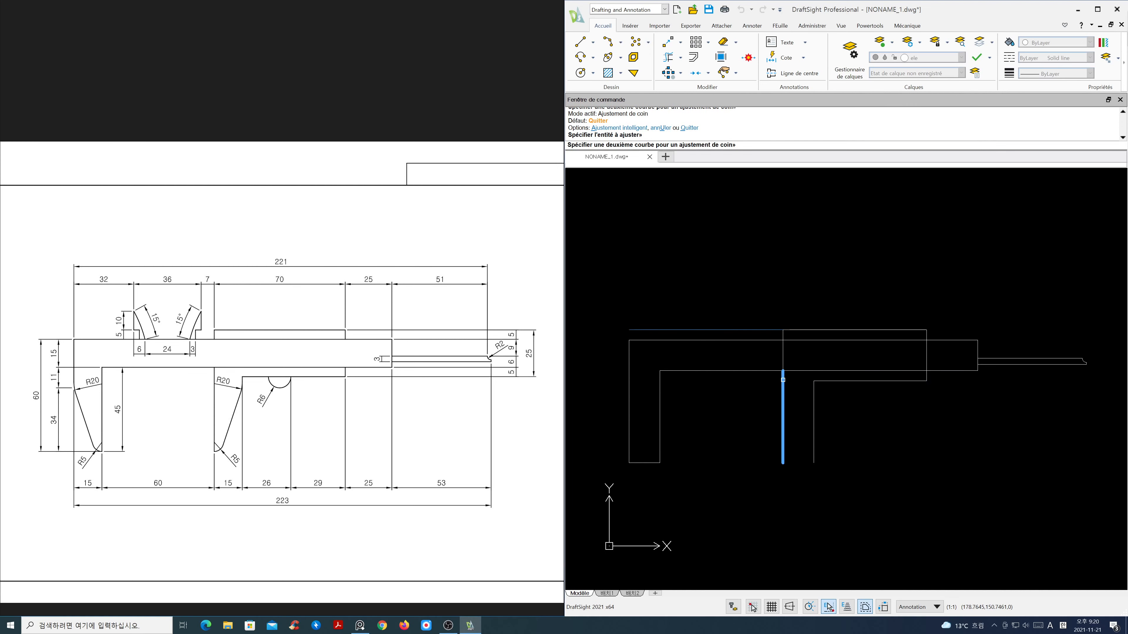
click(784, 390)
key(Return)
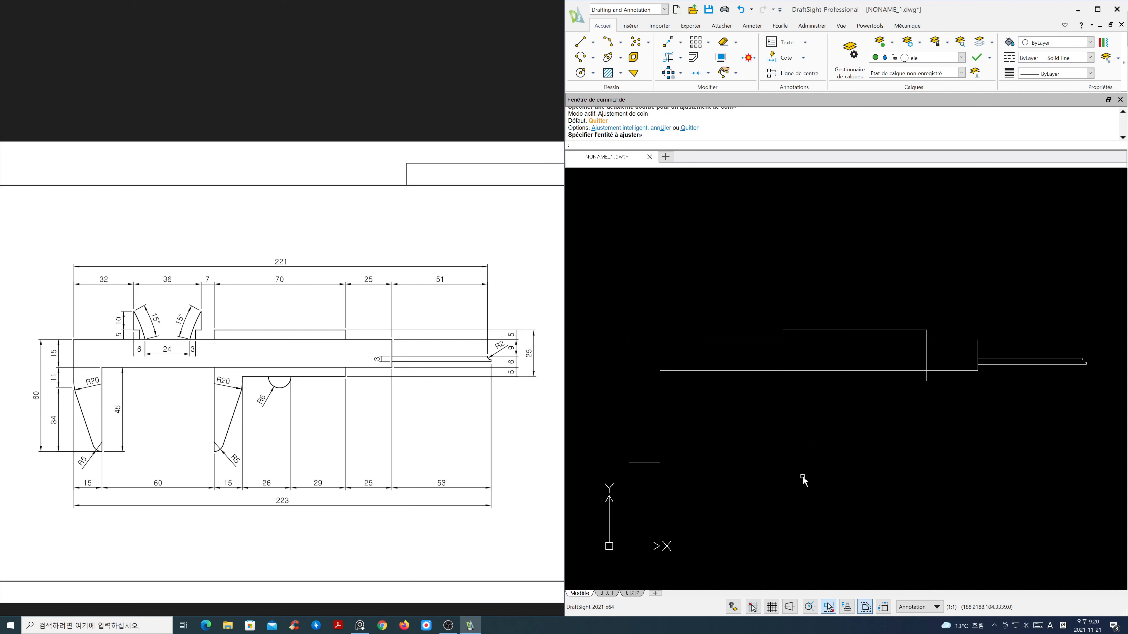
Close the second jaw's open bottom with a line and trim the slider's vertical lines inside the bar
text(L)
key(Return)
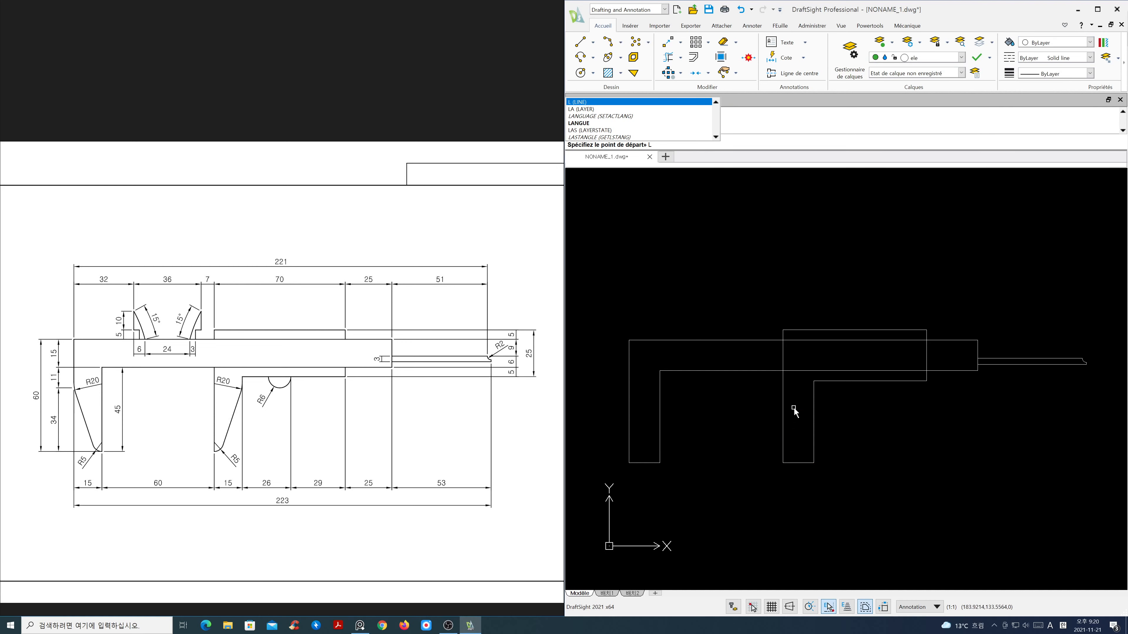
click(666, 59)
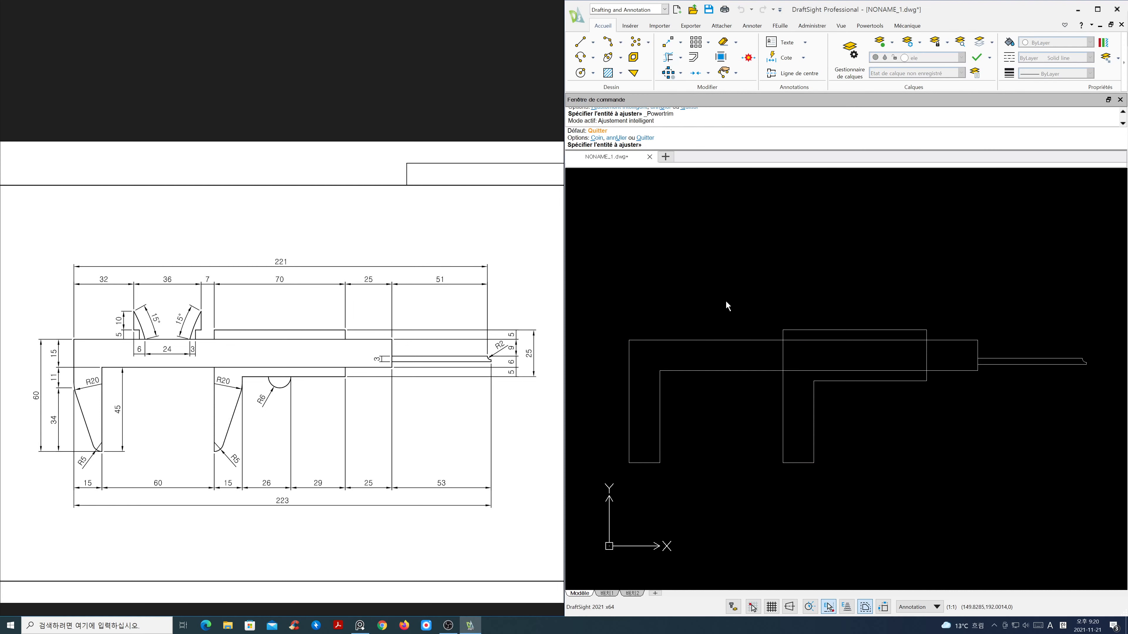
drag(757, 360, 935, 355)
key(Return)
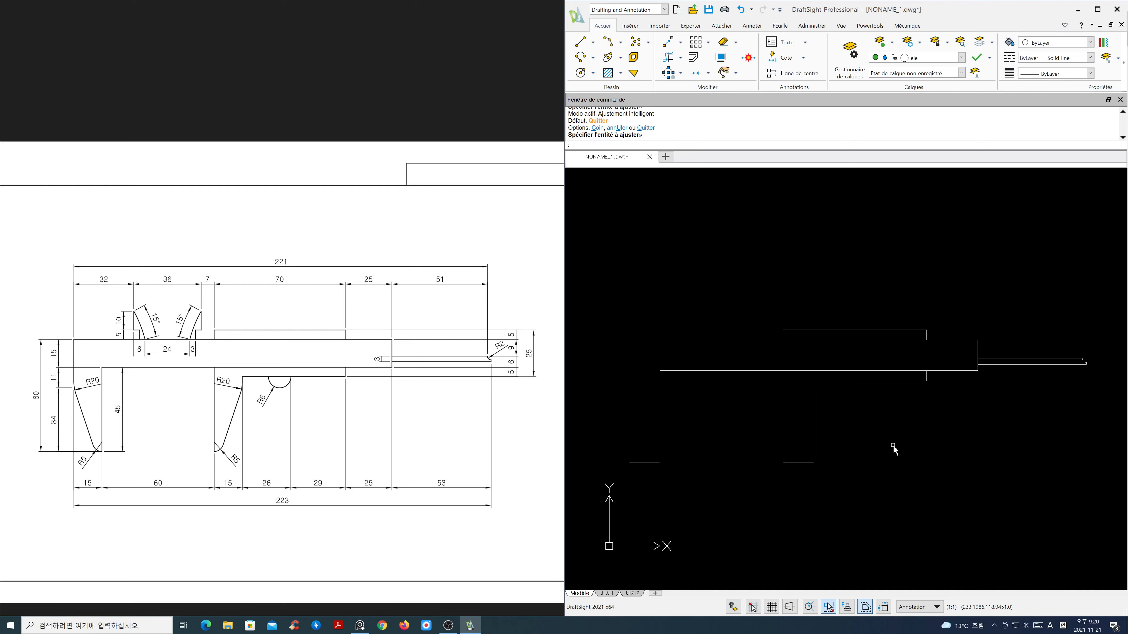
Draw a horizontal line about 31 long leftward from the left leg's inner corner, past the body's outer edge
mouse_move(200, 403)
middle_down()
mouse_move(360, 392)
mouse_move(265, 383)
mouse_move(296, 387)
middle_up()
scroll(258, 392, up, 1)
scroll(308, 379, up, 1)
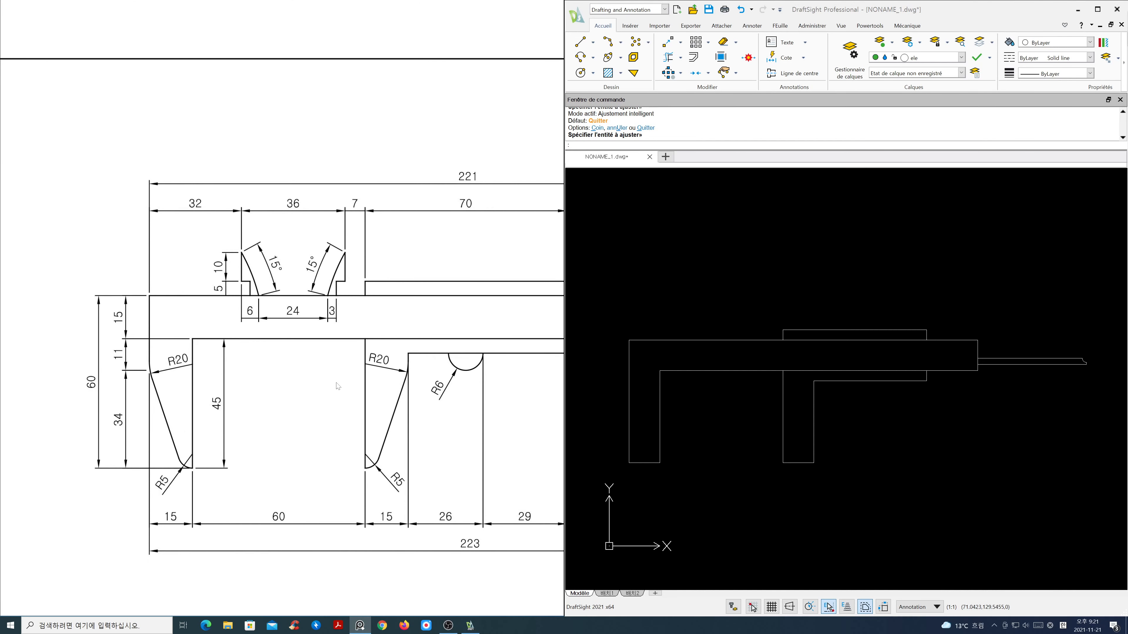
scroll(757, 413, up, 1)
middle_drag(748, 415, 781, 398)
scroll(789, 380, up, 1)
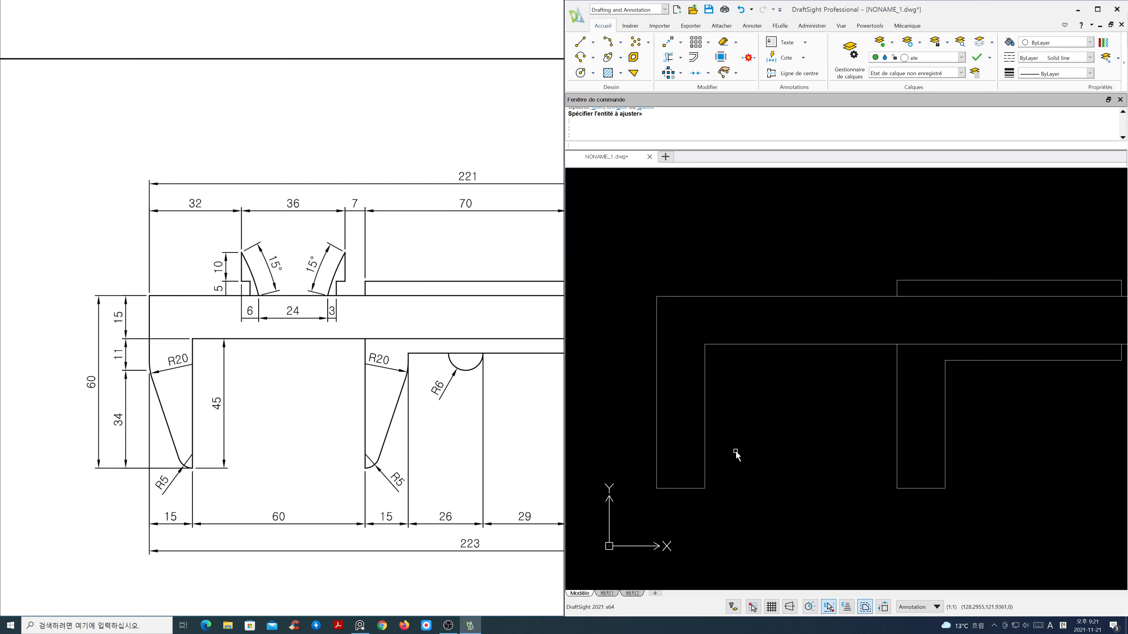
text(l)
key(Return)
click(705, 344)
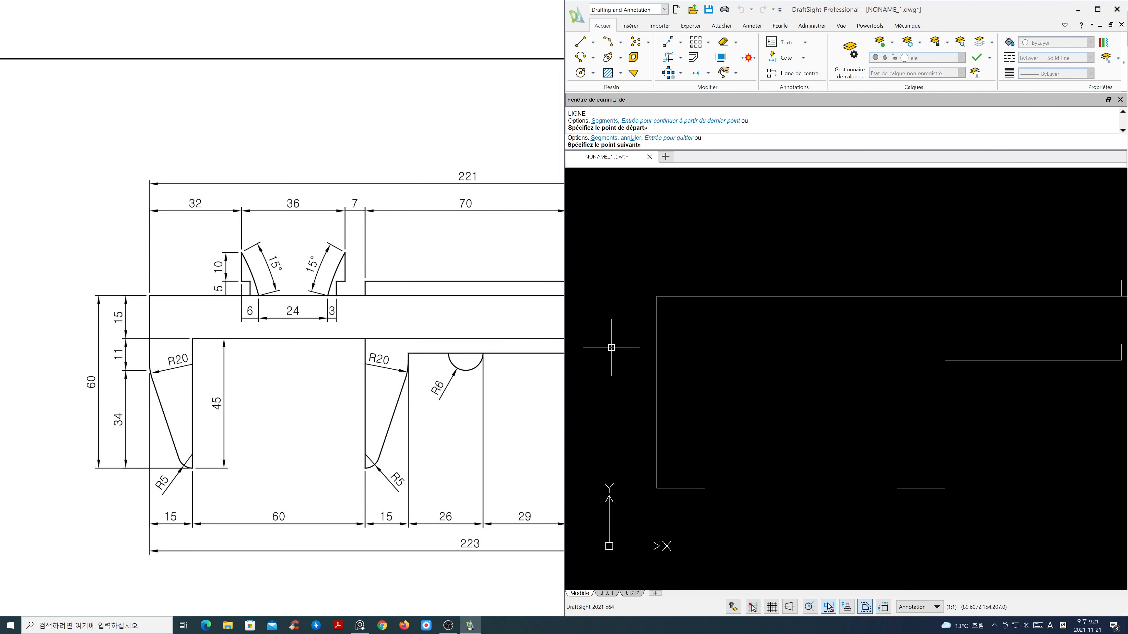
key(F8)
click(605, 340)
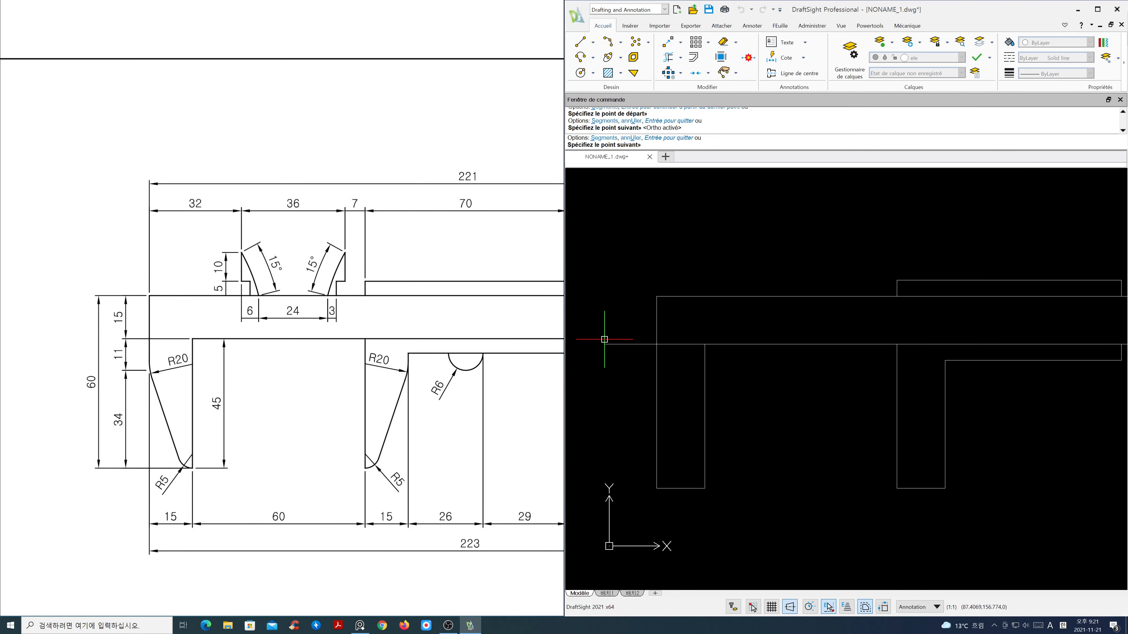
key(Return)
Offset the horizontal line across the top of the left leg 11 downward
text(o)
key(Return)
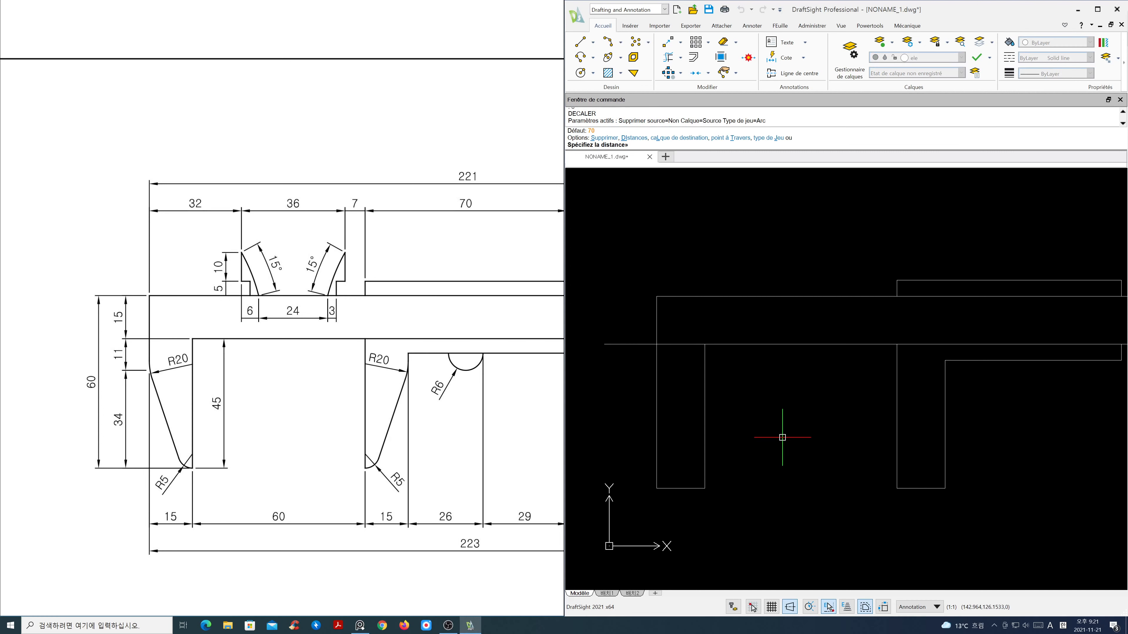
text(11)
key(Return)
click(691, 346)
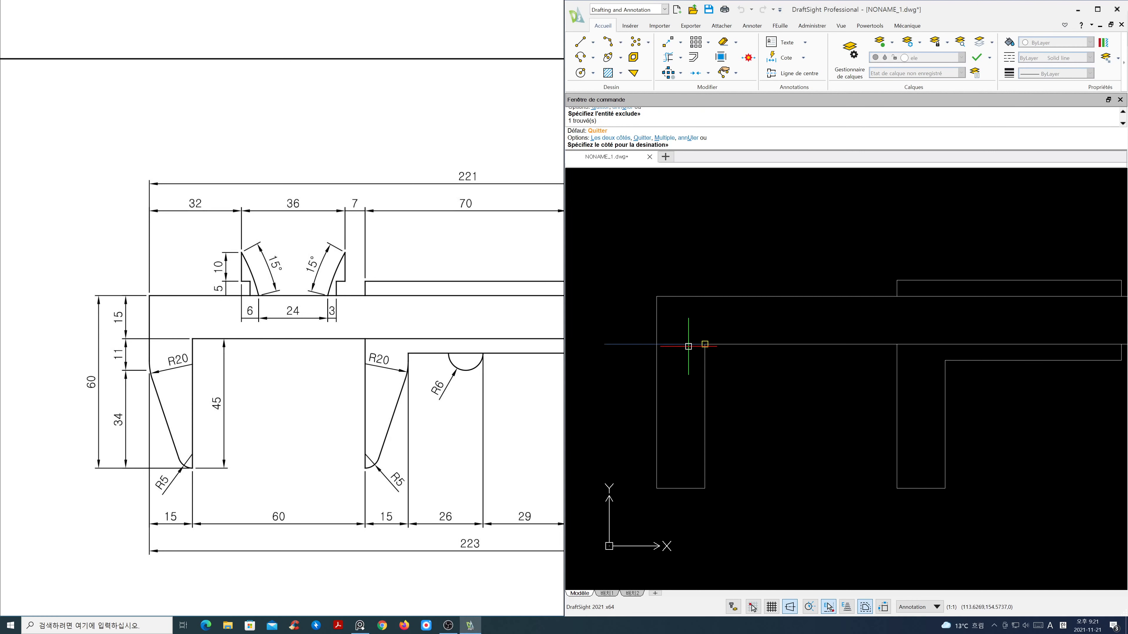
click(772, 425)
key(Return)
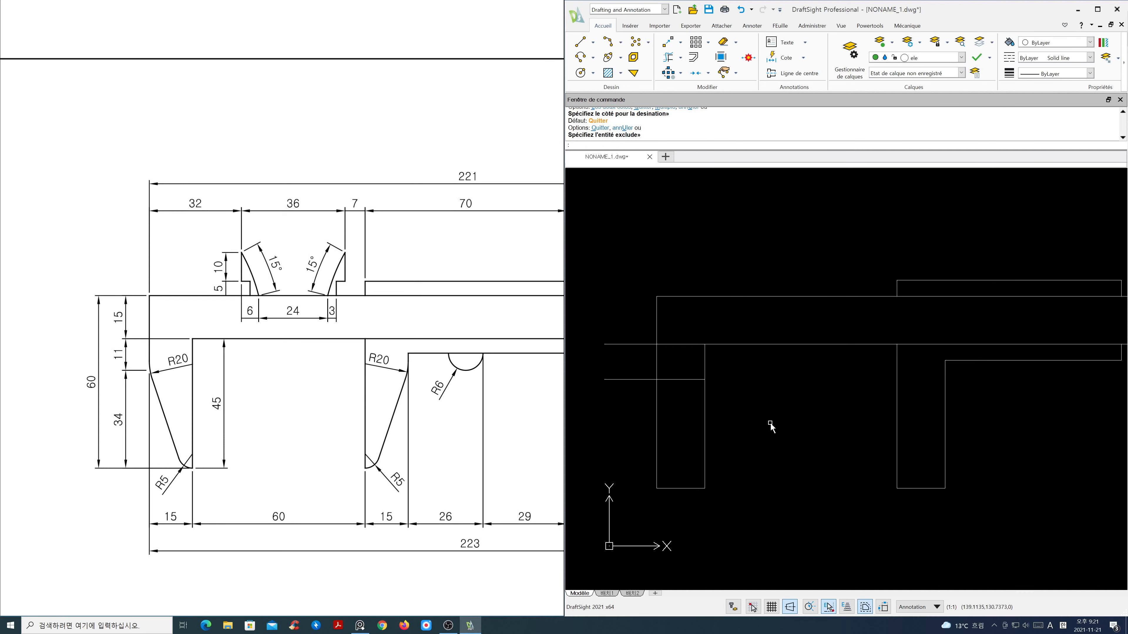
Draw a circle of radius 5 centred on the lower right corner of the left leg
text(c)
key(Return)
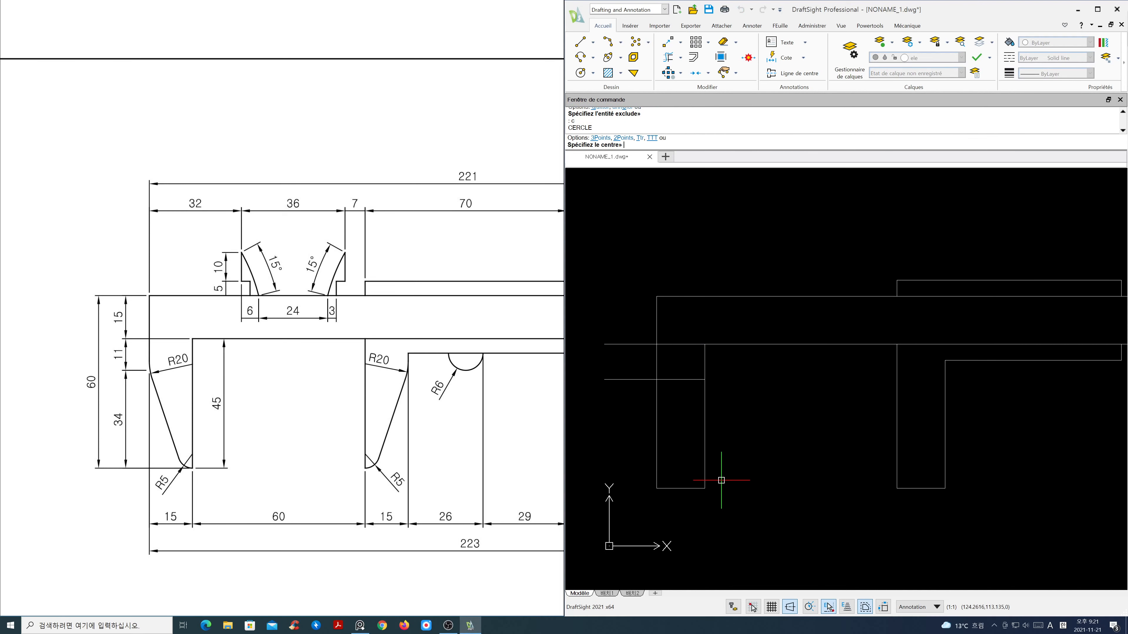
click(705, 489)
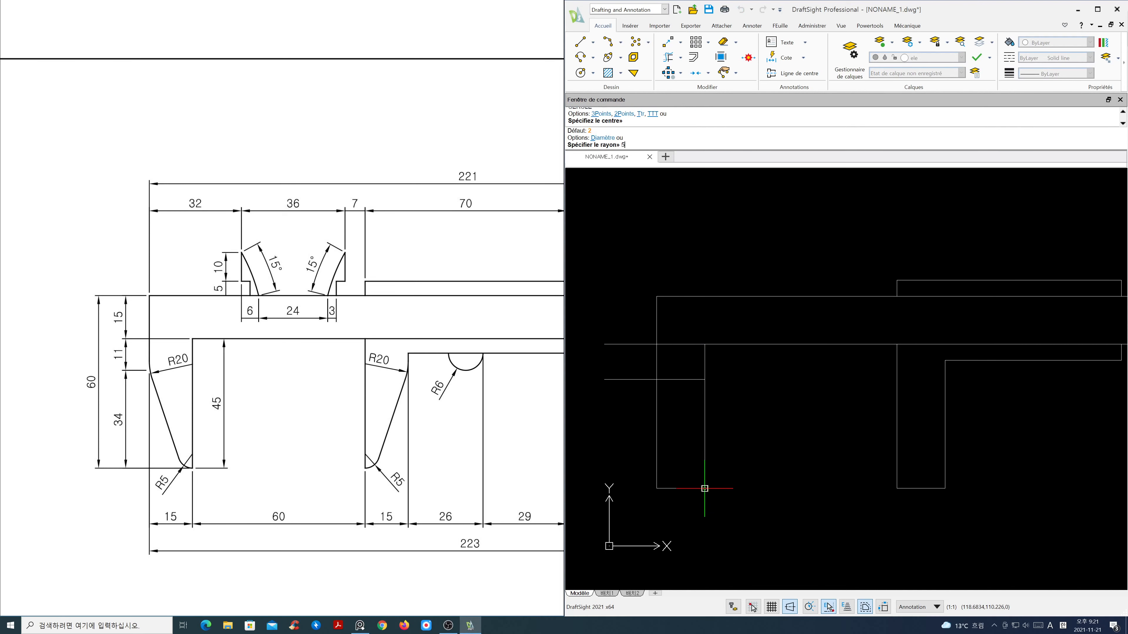
key(Return)
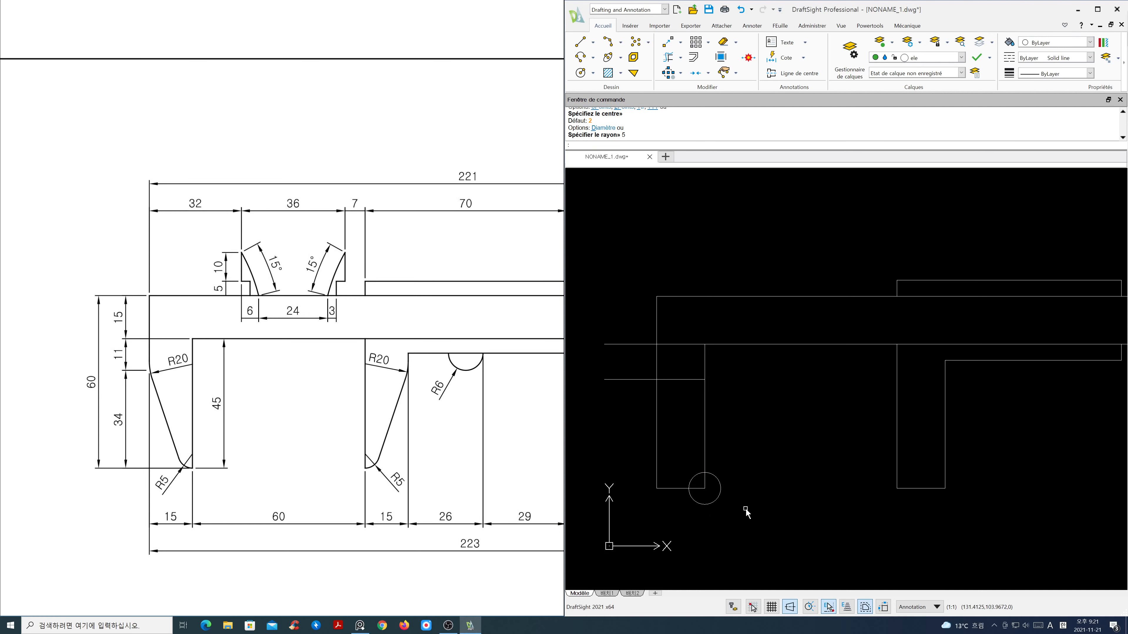
Move the radius 5 circle up from its centre so its bottom rests on the left leg's lower right corner
text(m)
key(Return)
click(719, 495)
key(Return)
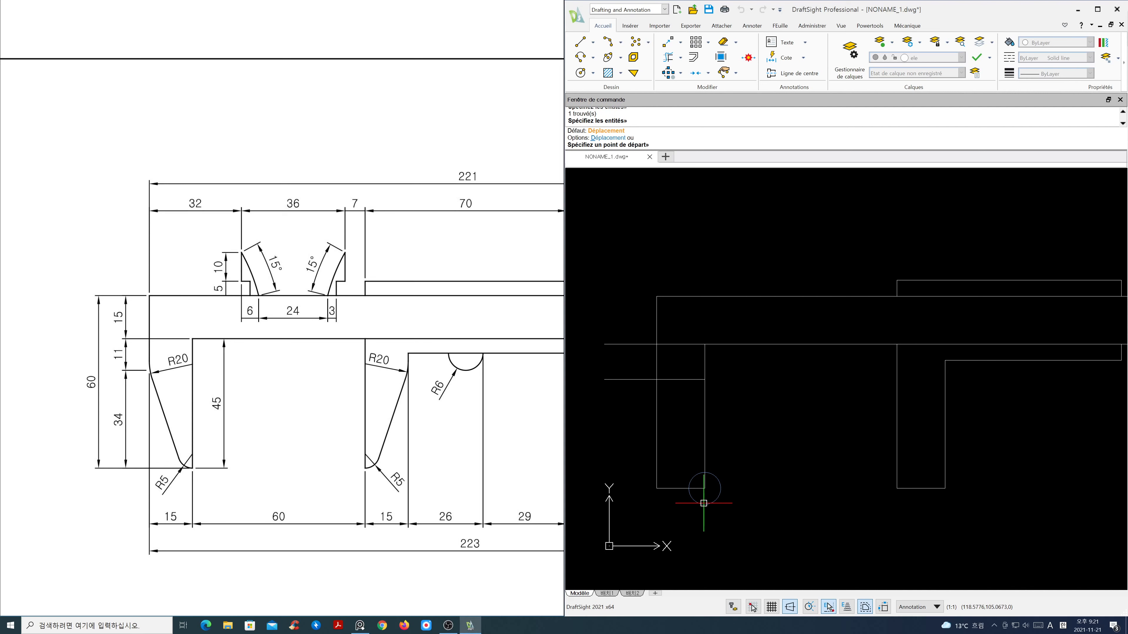
click(705, 489)
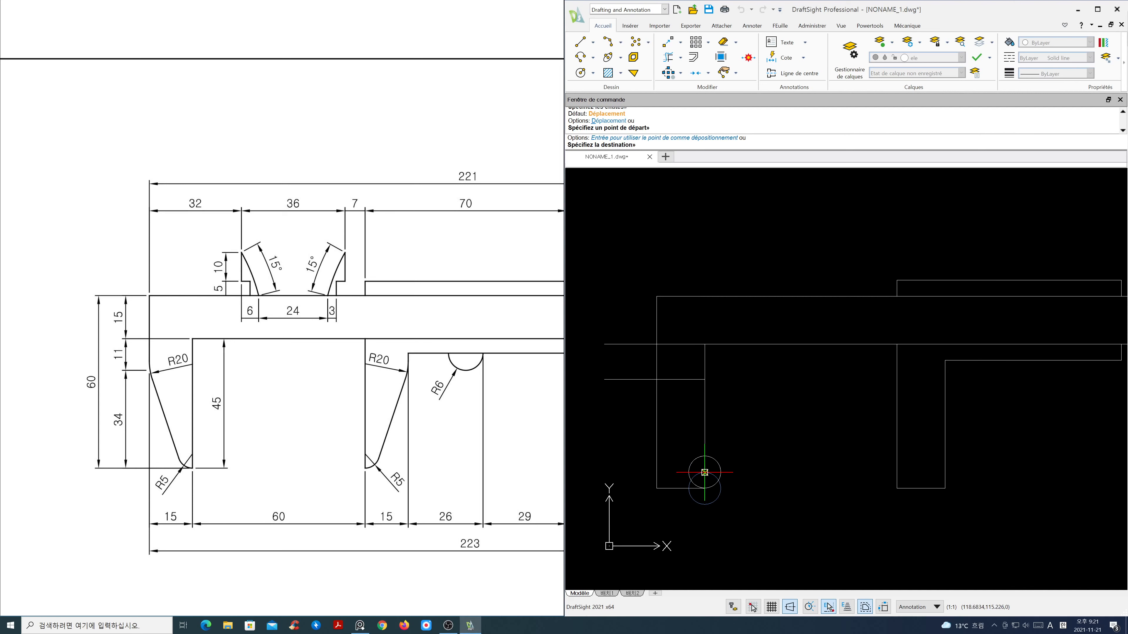
click(704, 473)
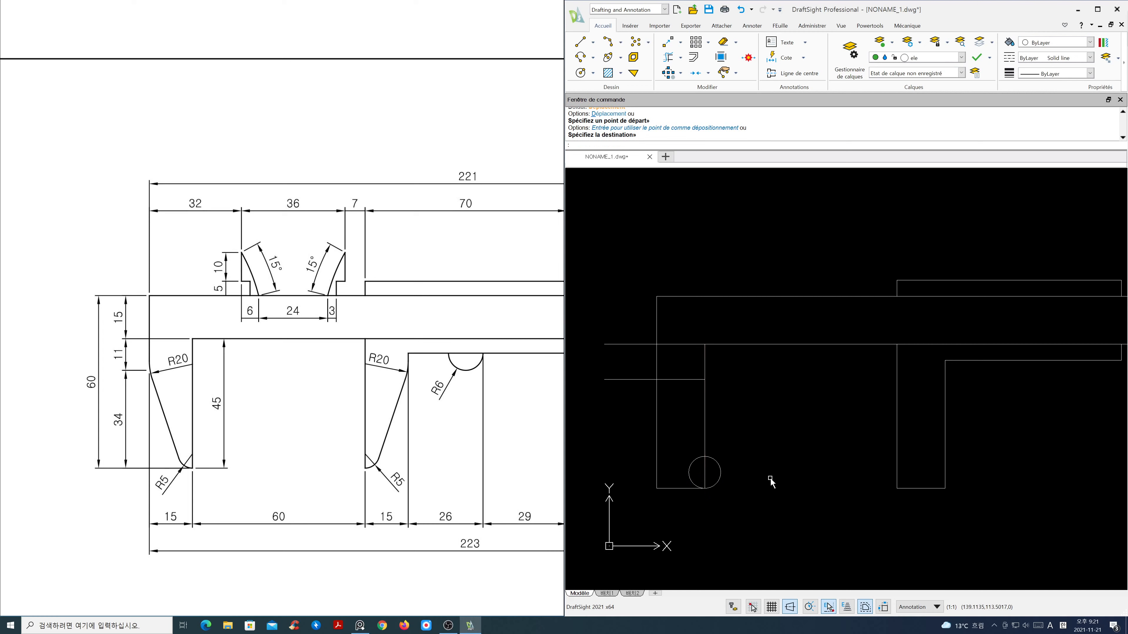
Draw a line from where the offset line crosses the left leg's outer edge, tangent to the outer side of the circle
text(l)
key(Return)
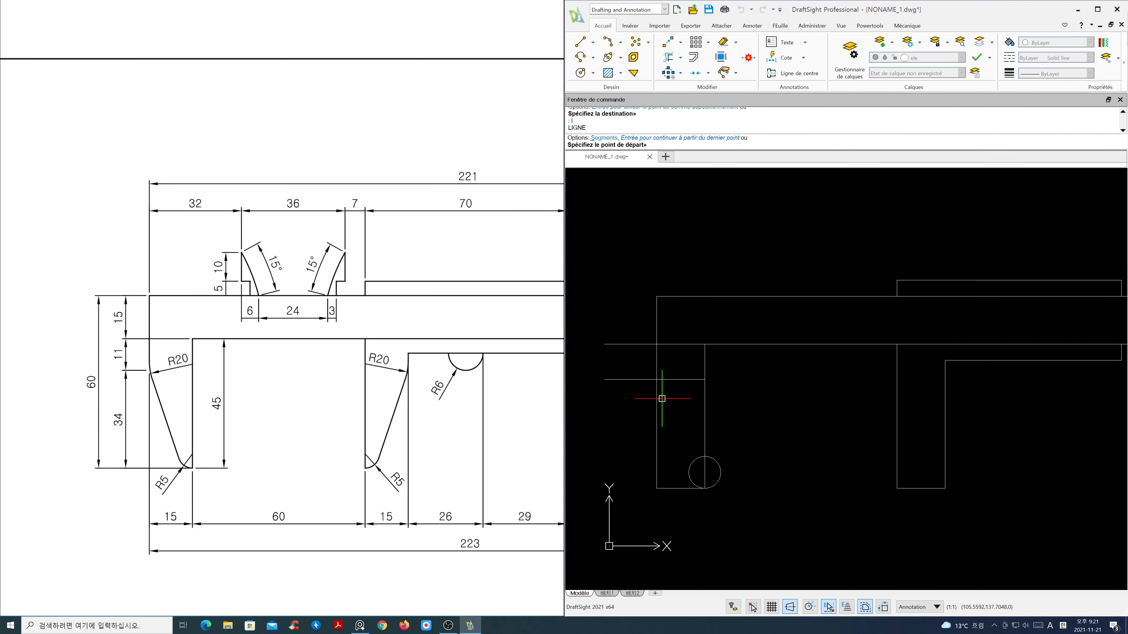
click(657, 380)
key(F8)
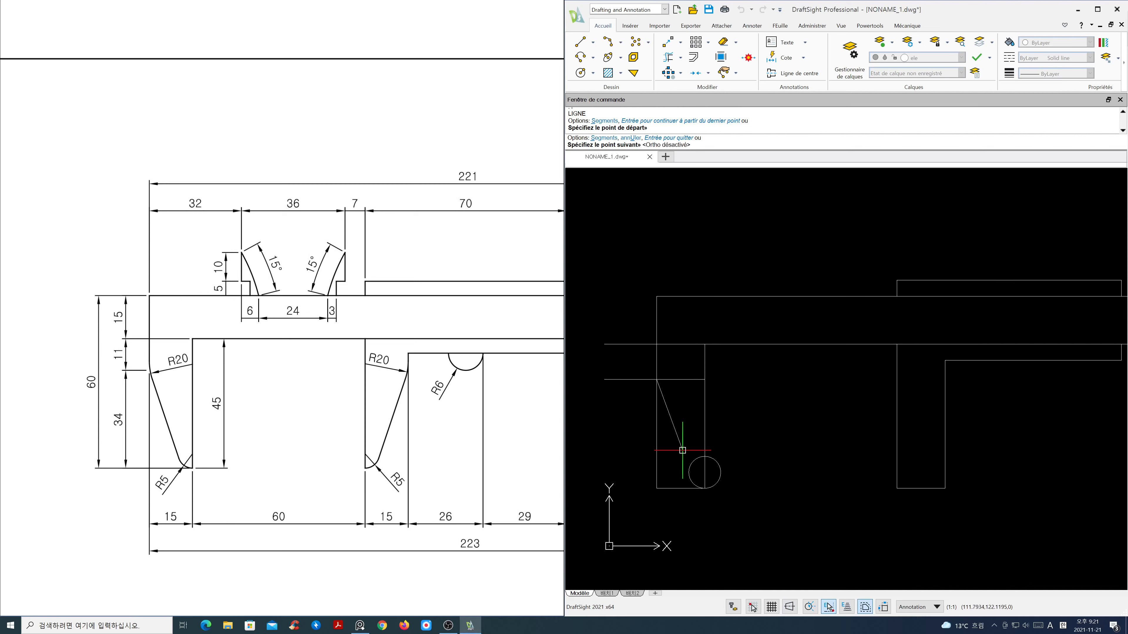
shift+right_click(674, 449)
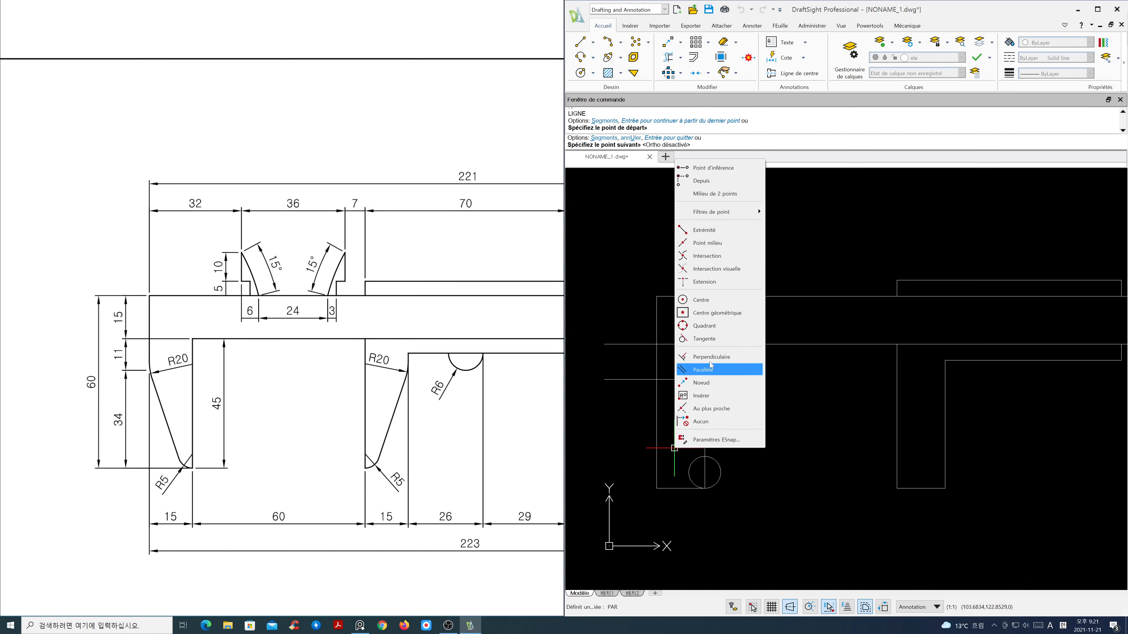
click(707, 339)
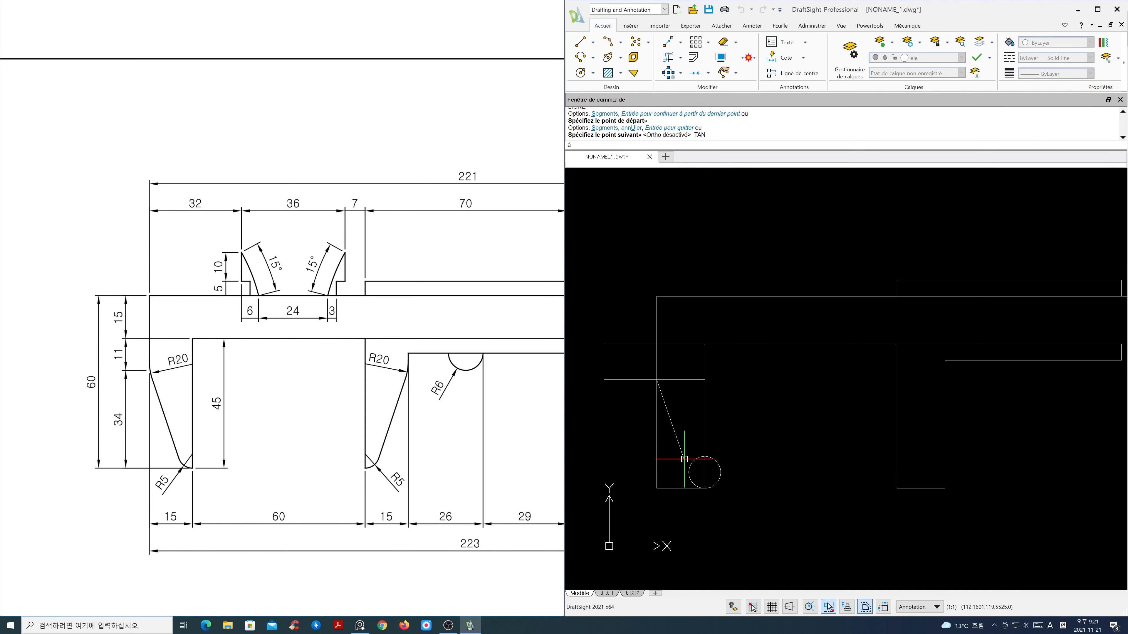
click(688, 467)
key(Return)
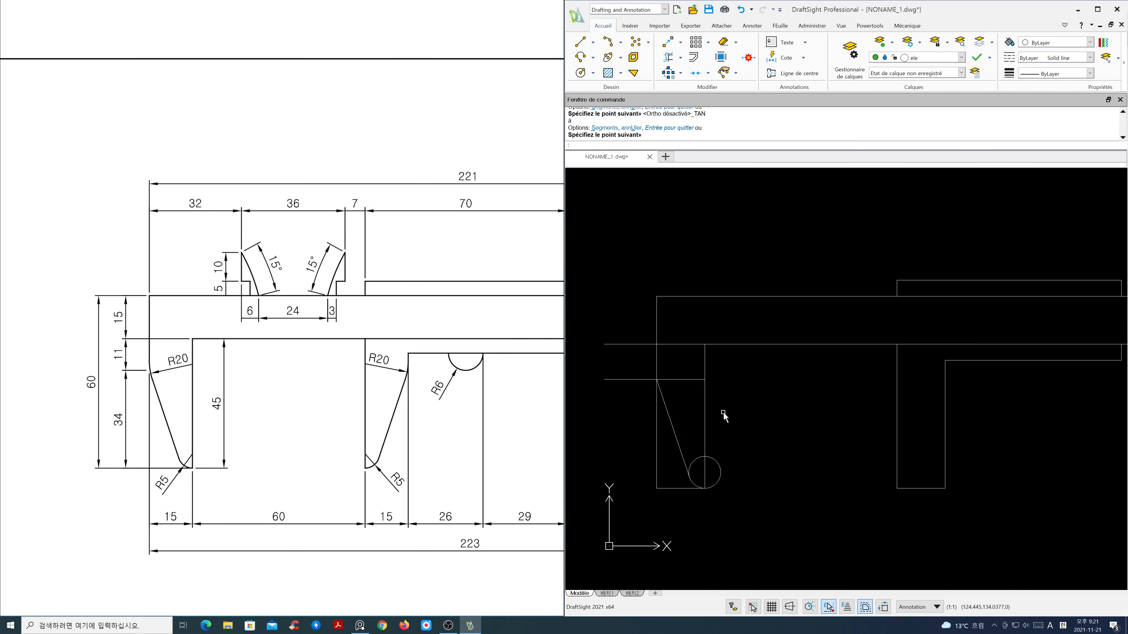
Delete the two horizontal construction lines crossing the left leg
text(e)
key(Return)
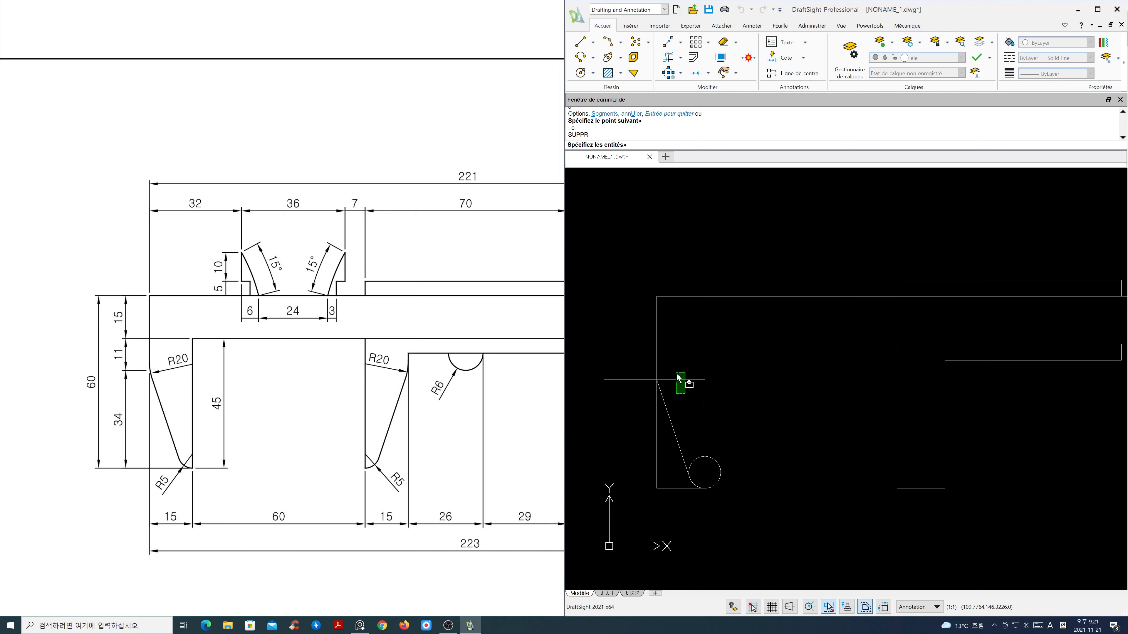
click(678, 379)
click(678, 344)
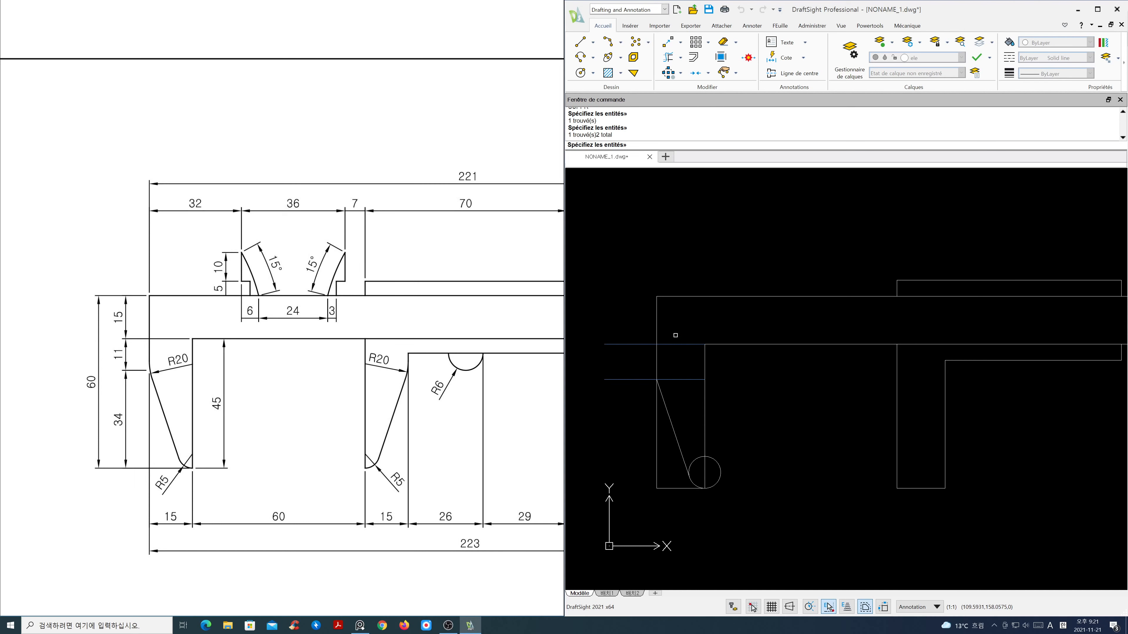
key(Return)
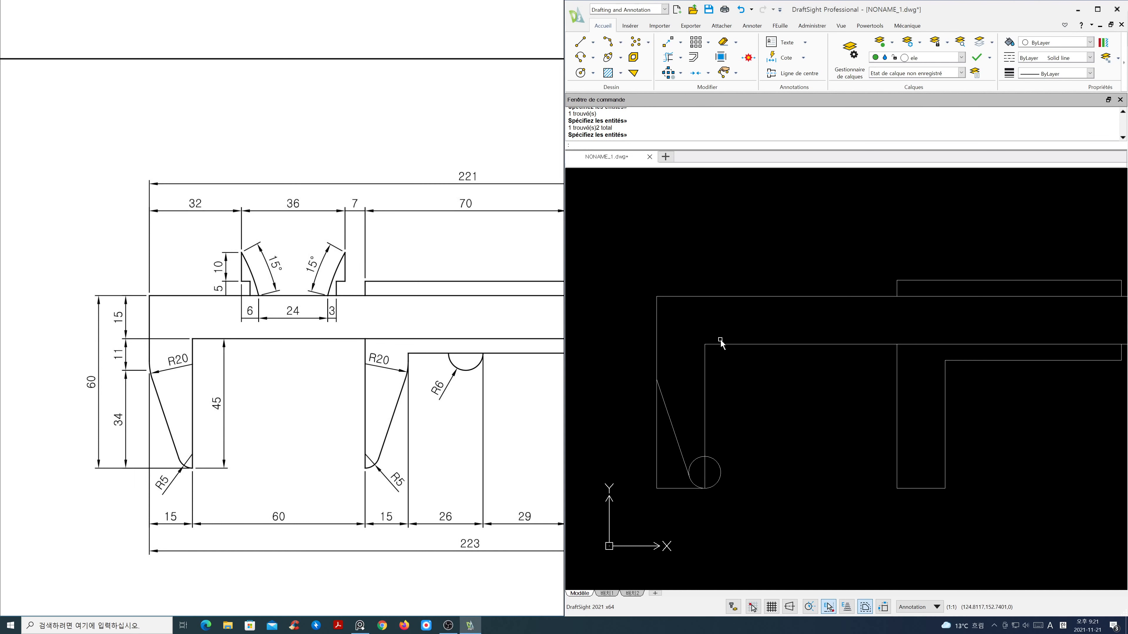
Trim the left leg's excess outer and bottom edges and the circle, leaving the tapered side and rounded tip
click(668, 73)
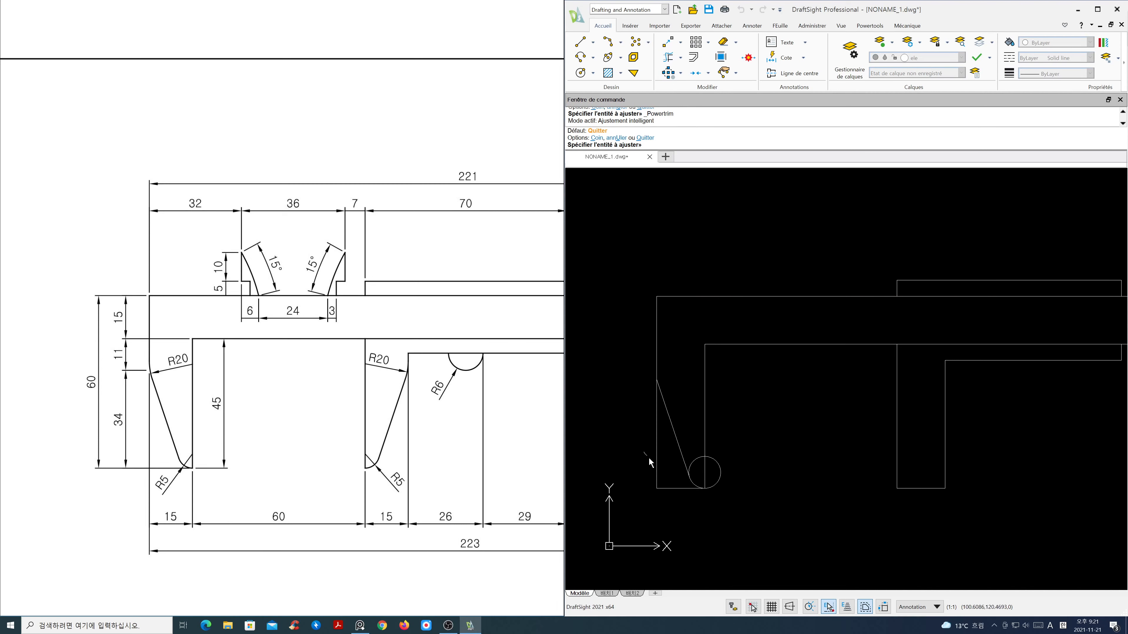
drag(685, 509, 722, 449)
key(Return)
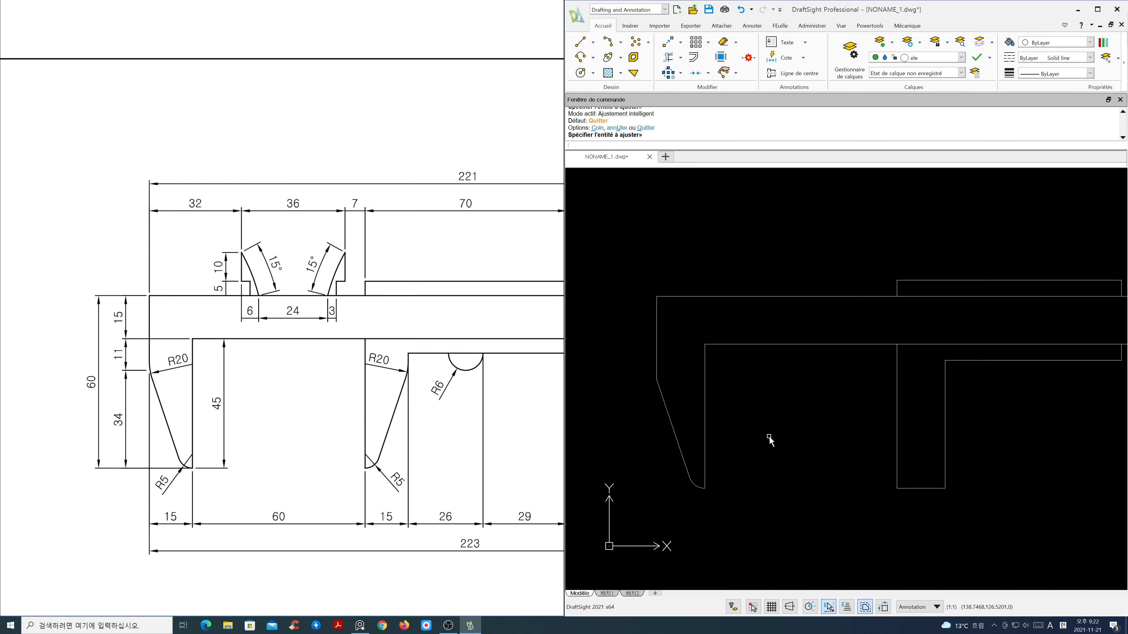
Fillet the corner between the left jaw's tapered line and its vertical outer edge with radius 20
text(f)
key(Return)
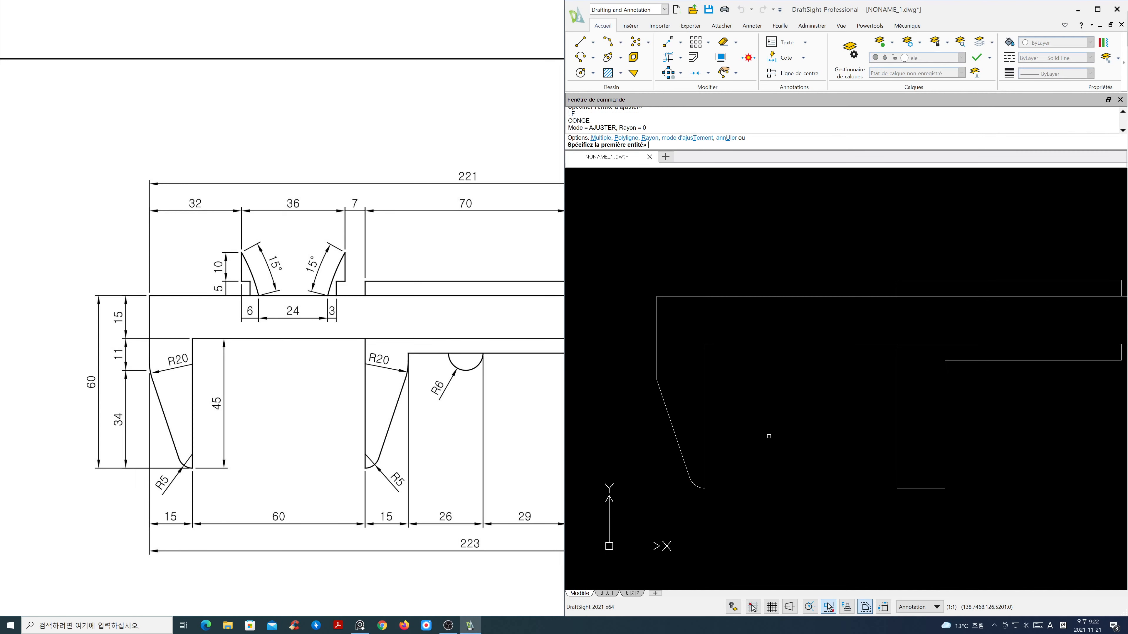
text(ra)
key(Return)
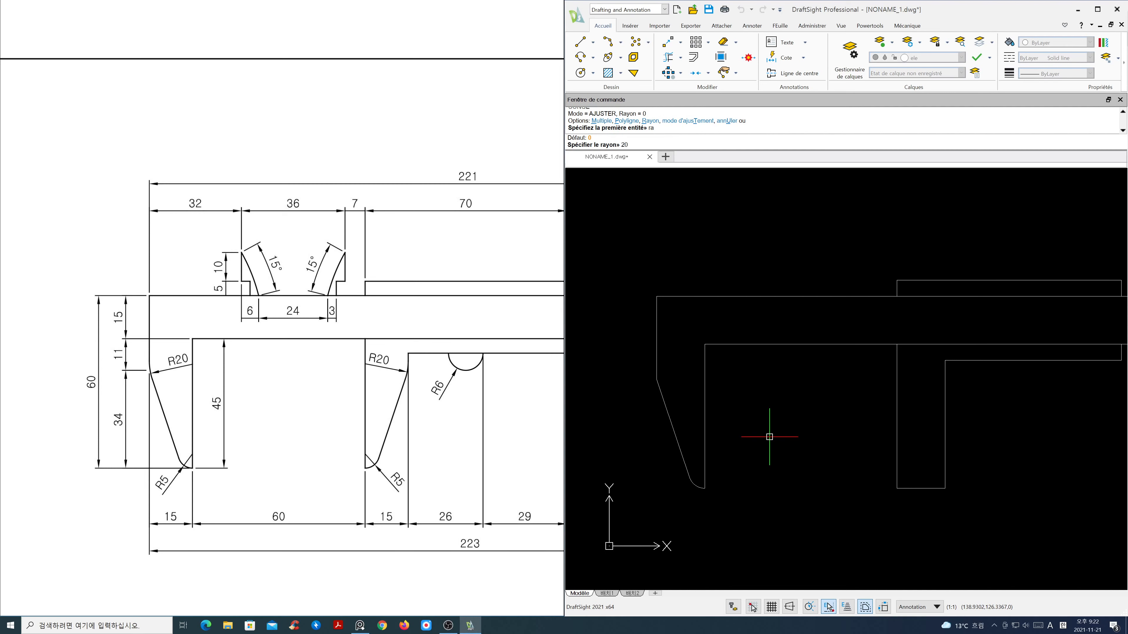
key(Return)
click(662, 394)
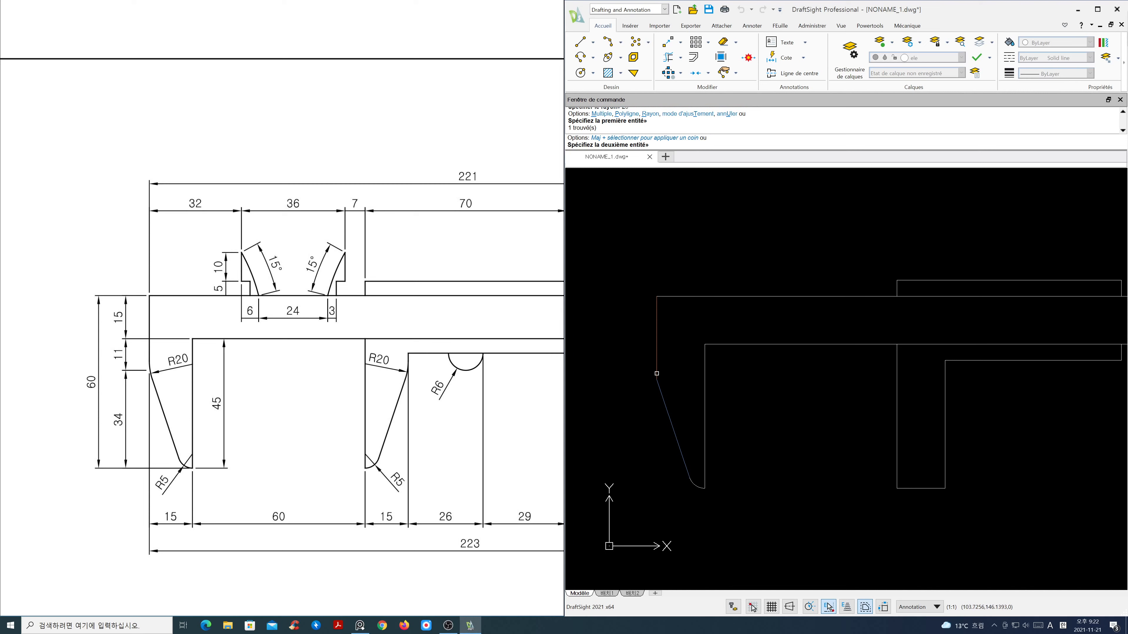
click(657, 373)
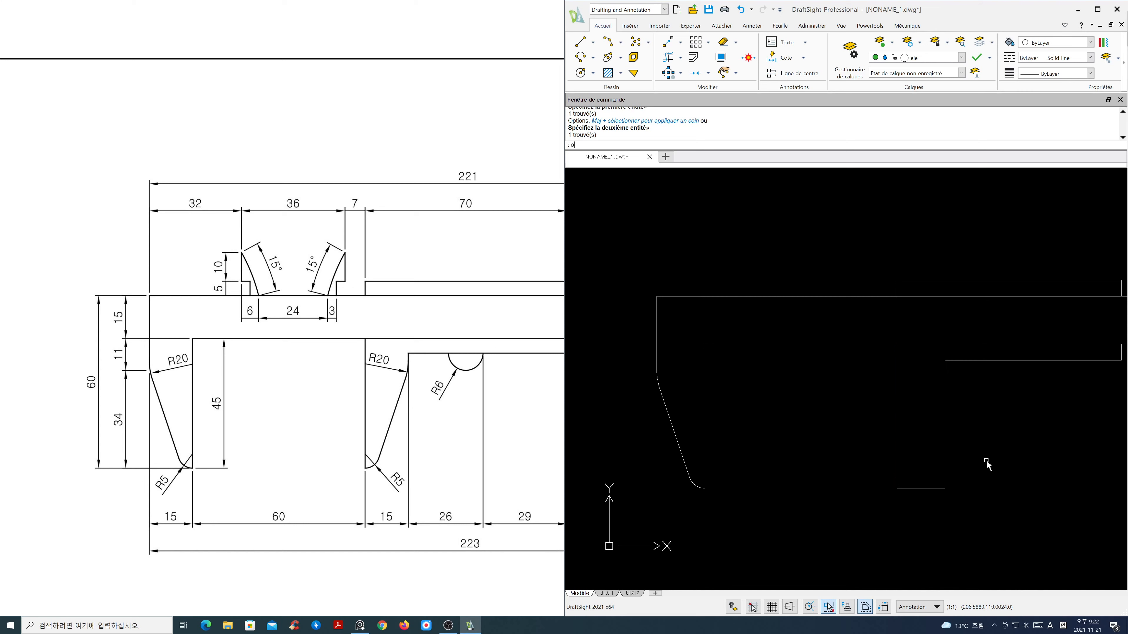
Offset the bar's lower edge 11 downward across the second jaw
key(Return)
text(11)
key(Return)
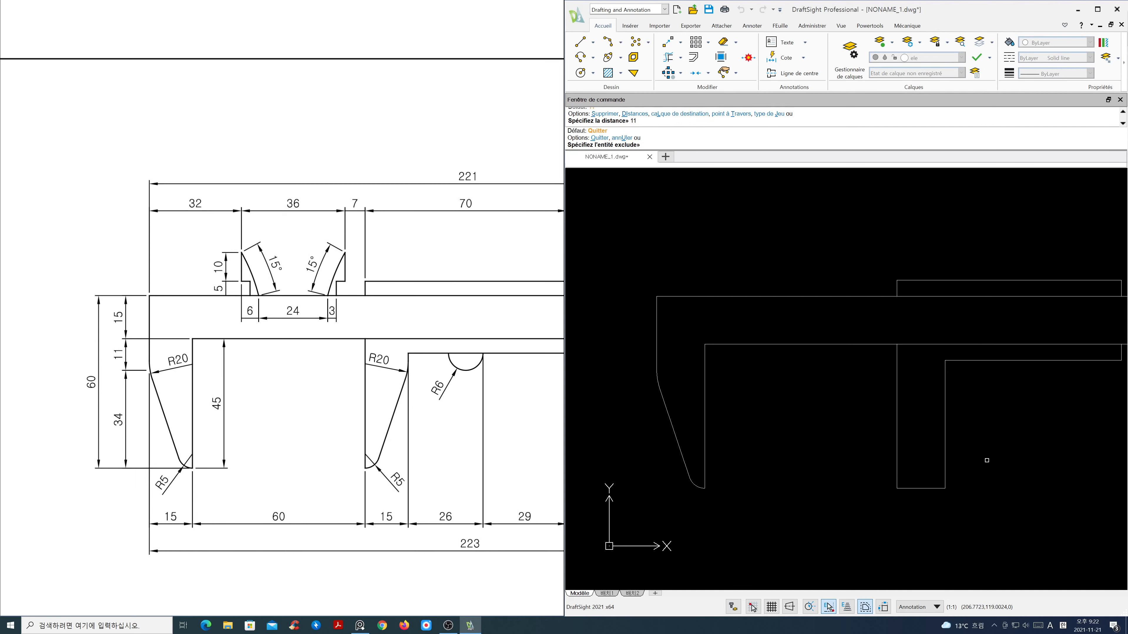
click(976, 345)
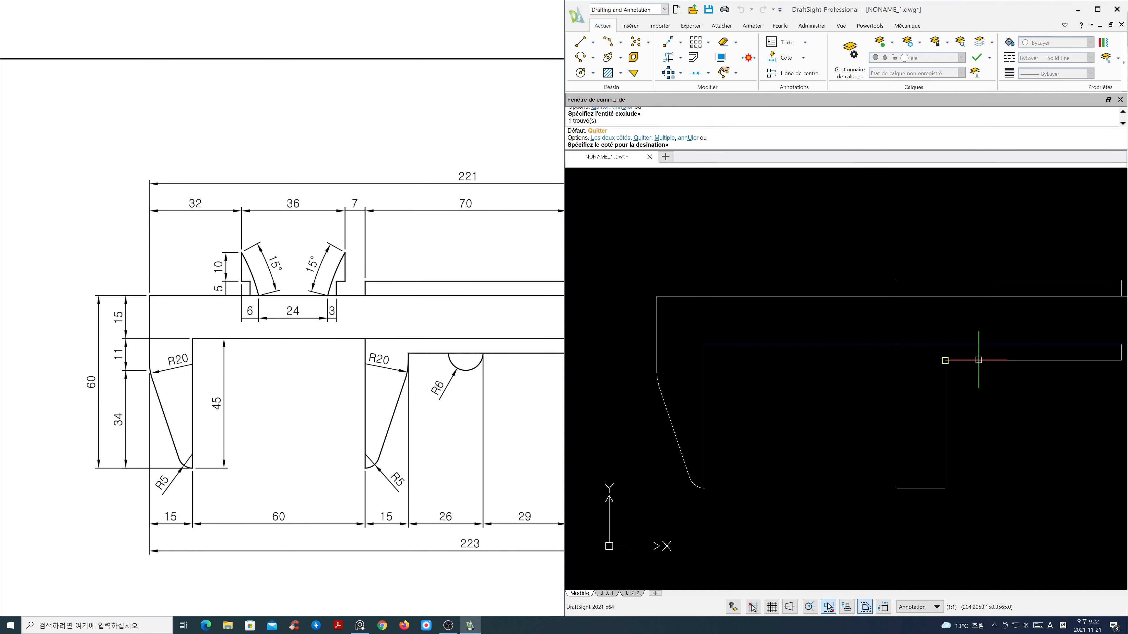
click(987, 411)
key(Return)
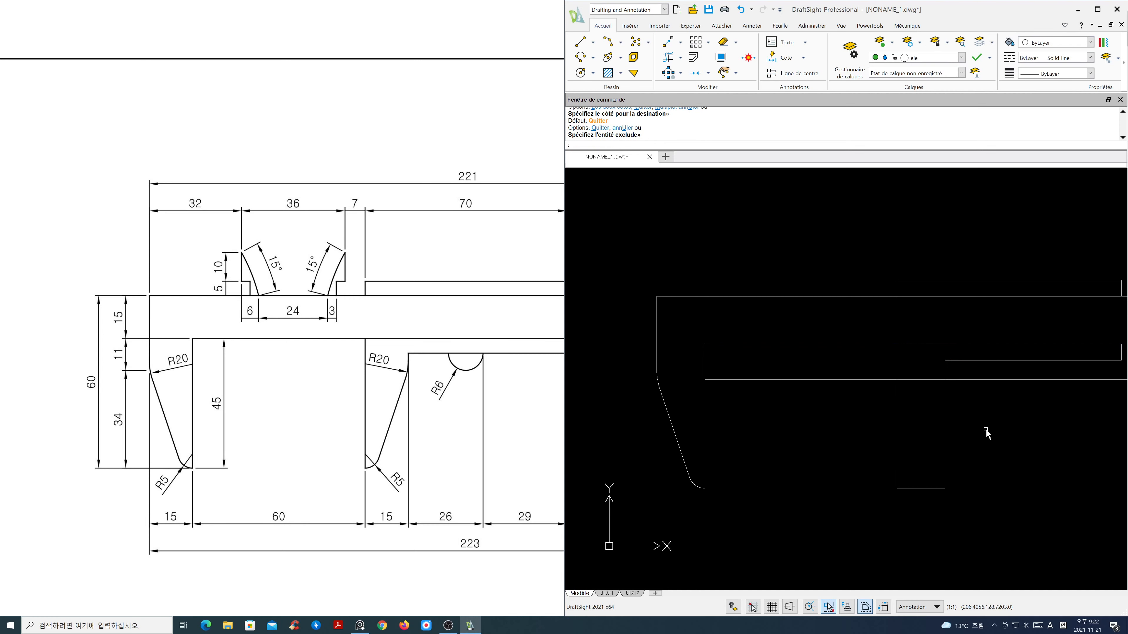
Draw a circle of radius 5 centred on the second jaw's lower left corner
text(c)
key(Return)
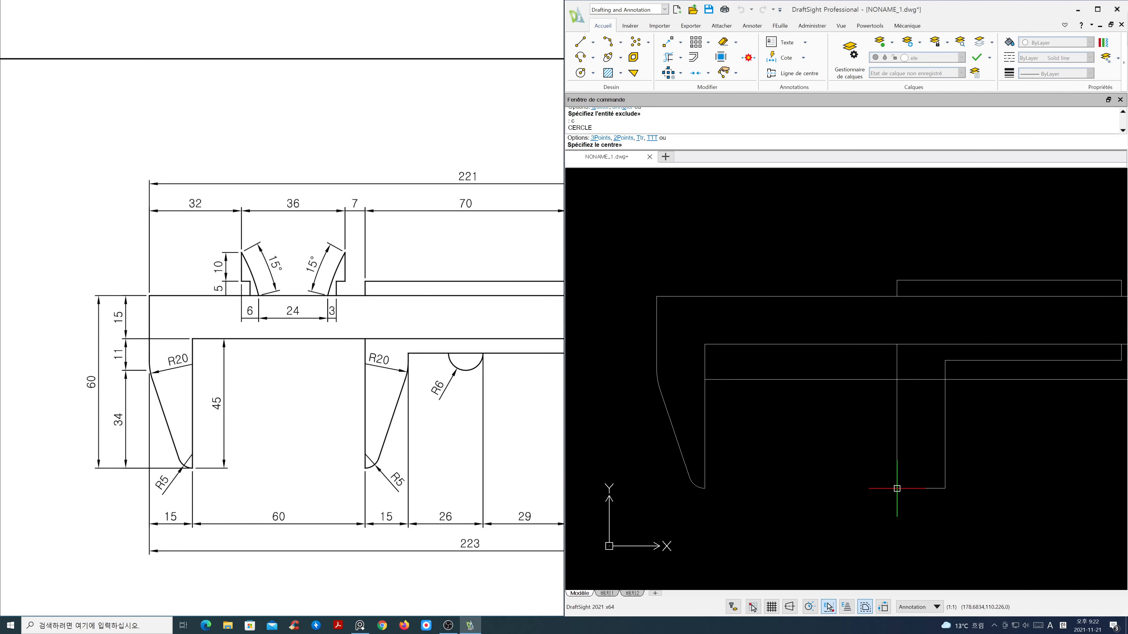
click(897, 489)
key(Return)
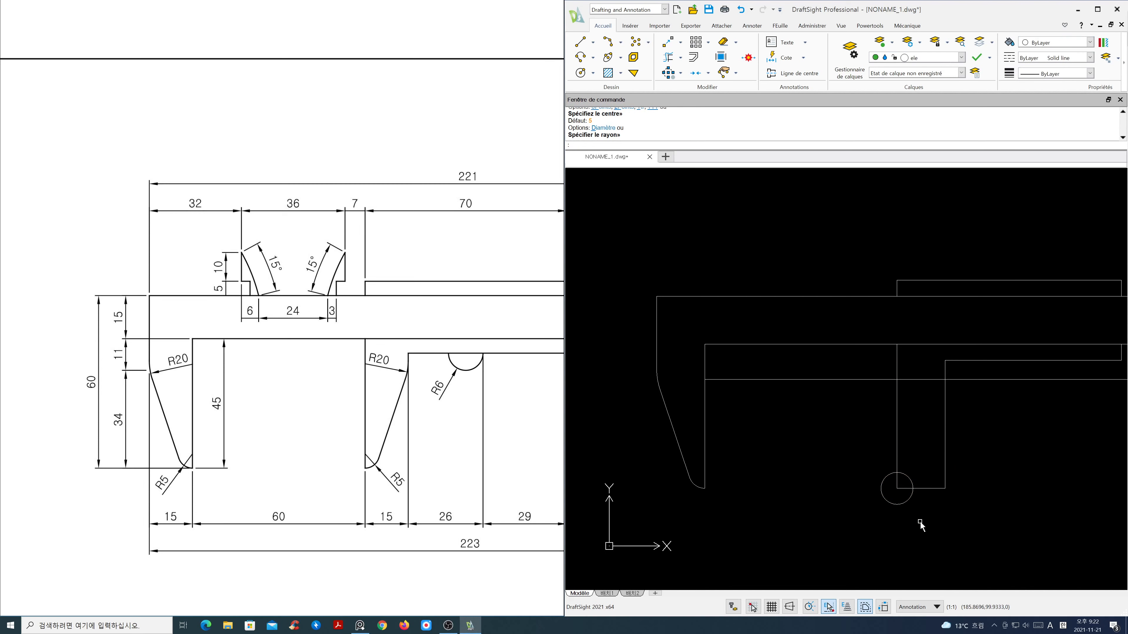
Move the second jaw's circle up from its centre so its bottom rests on the jaw's lower left corner
text(m)
key(Return)
click(896, 505)
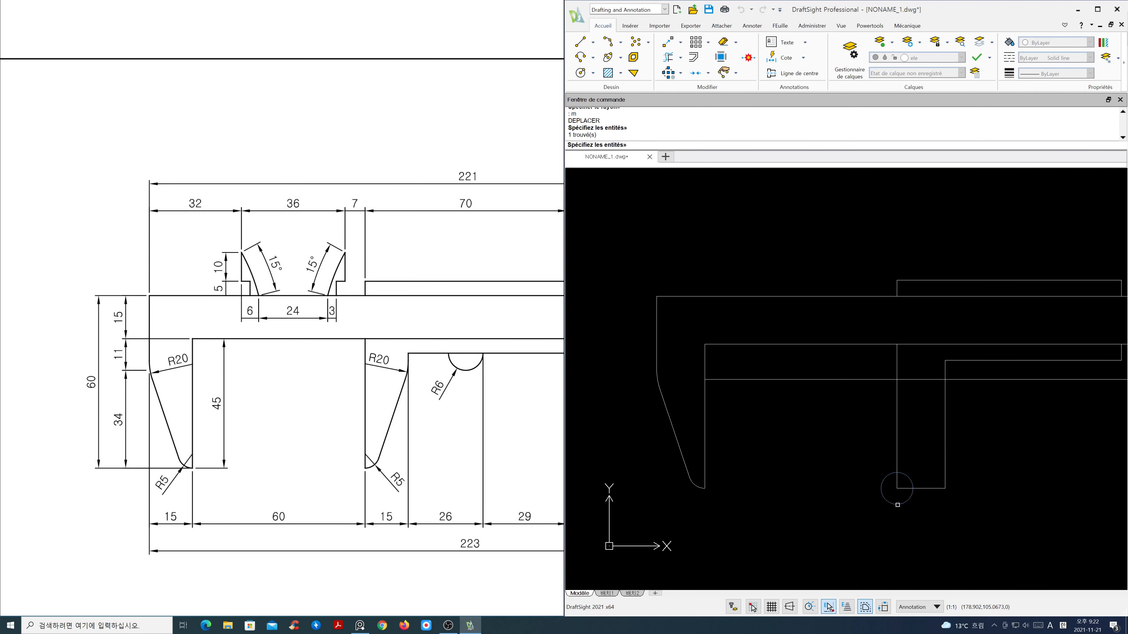
key(Return)
click(898, 492)
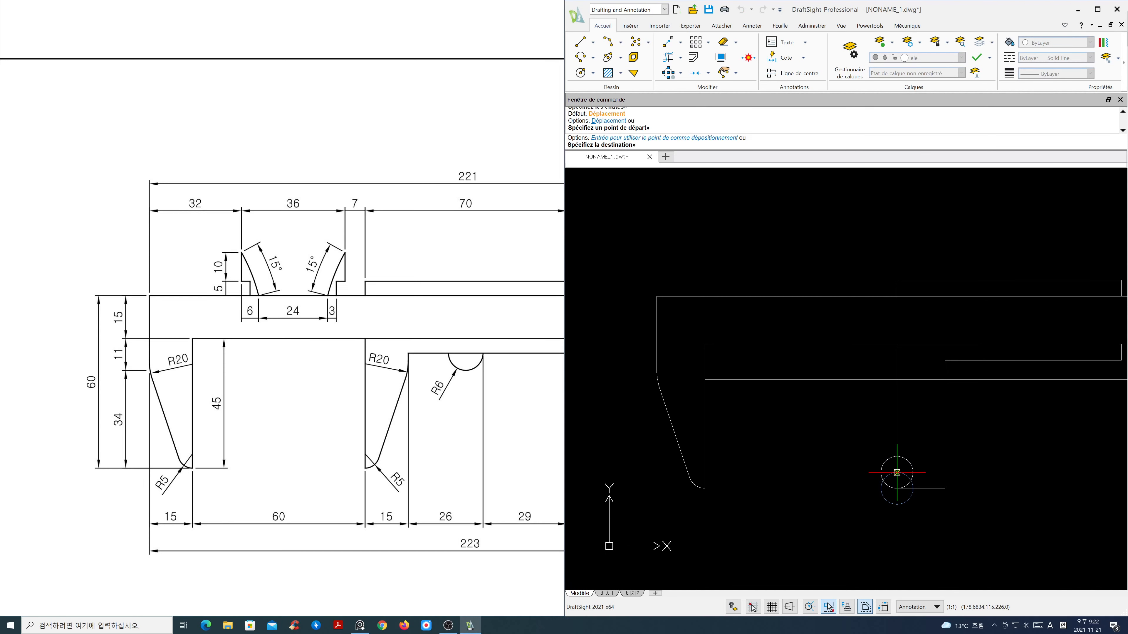
click(902, 474)
Draw a line from where the offset line crosses the second jaw's right edge, tangent to the circle's right side
text(l)
key(Return)
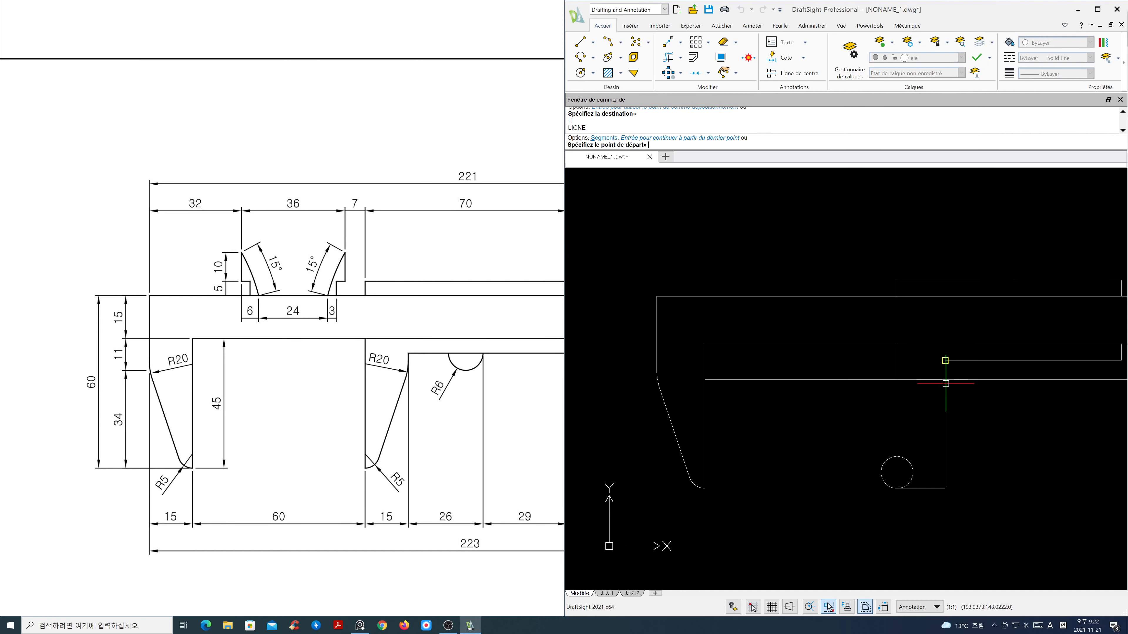
click(945, 379)
shift+right_click(918, 455)
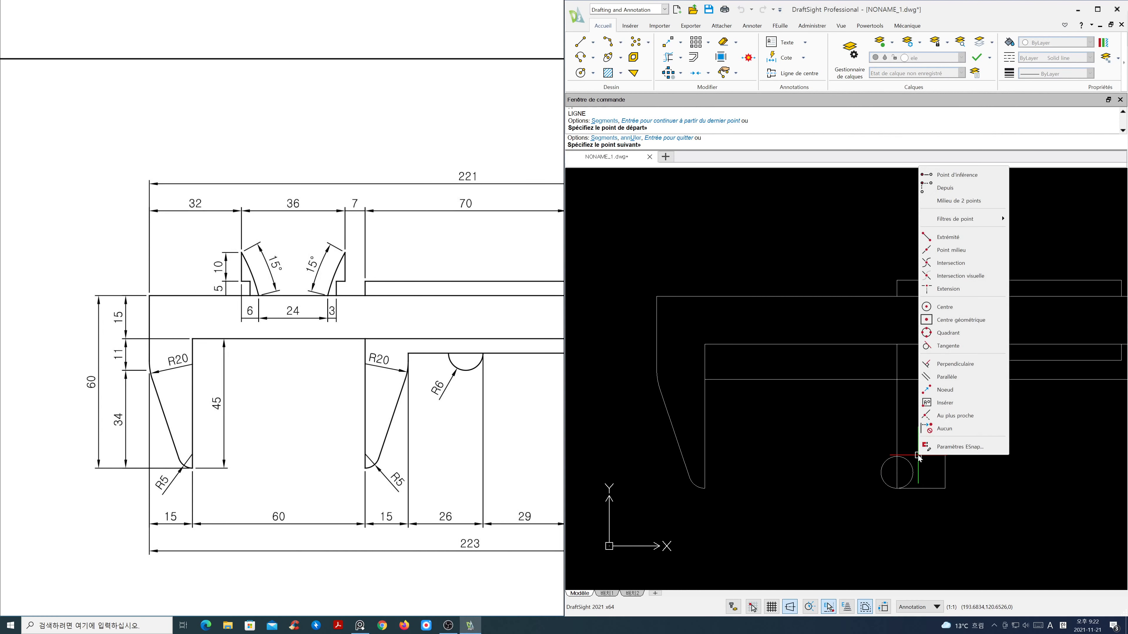
click(949, 346)
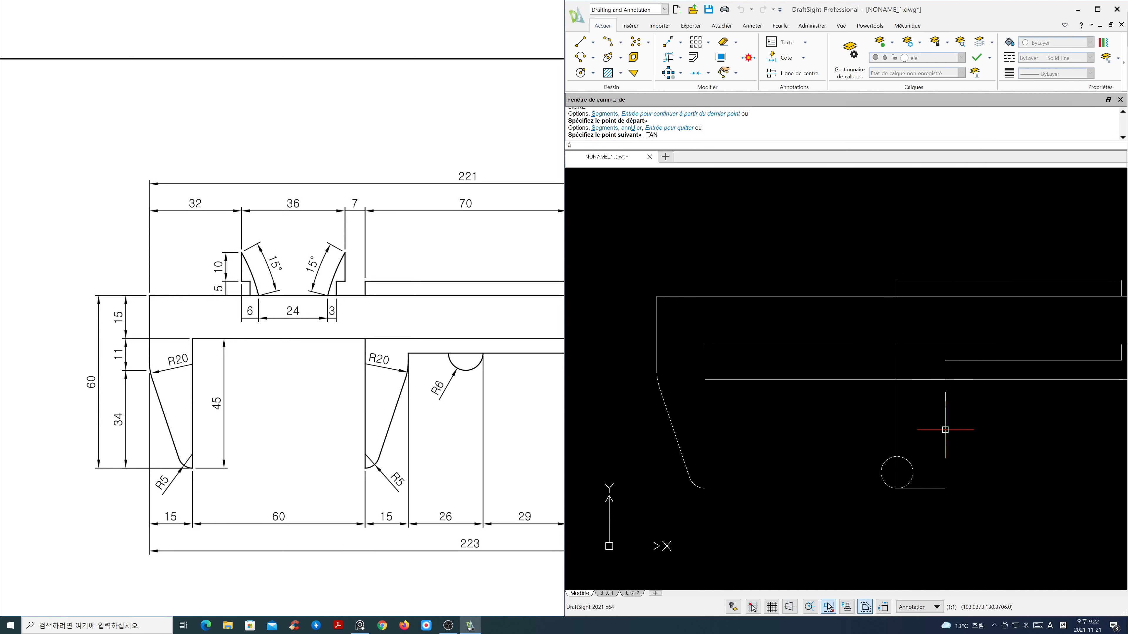
click(916, 472)
key(Return)
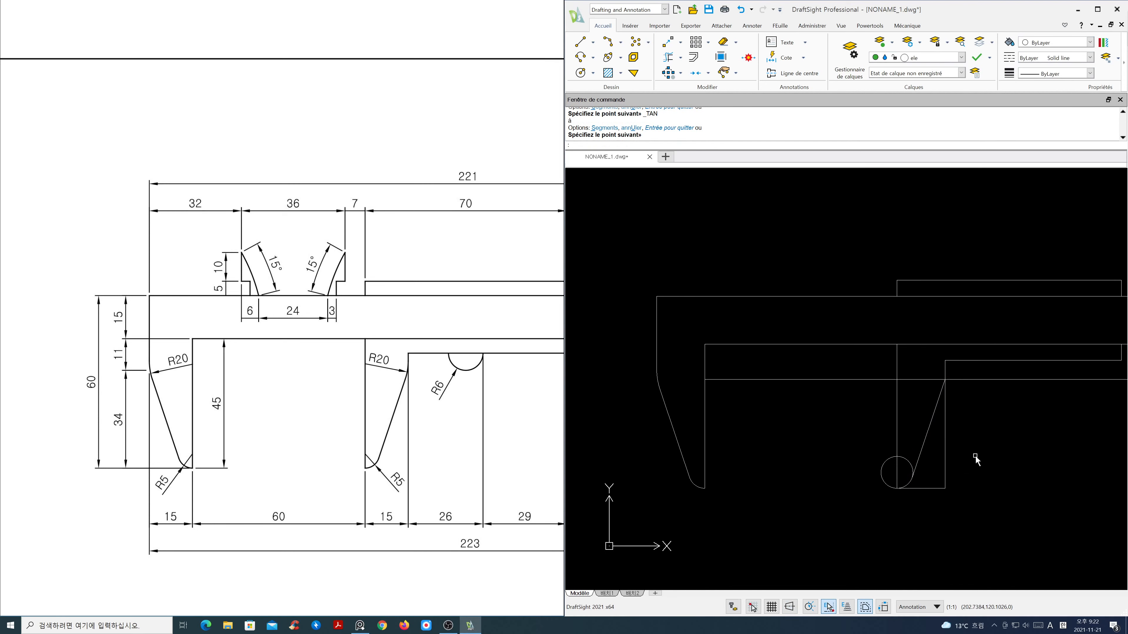
Delete the horizontal offset line crossing the second jaw
text(e)
key(Return)
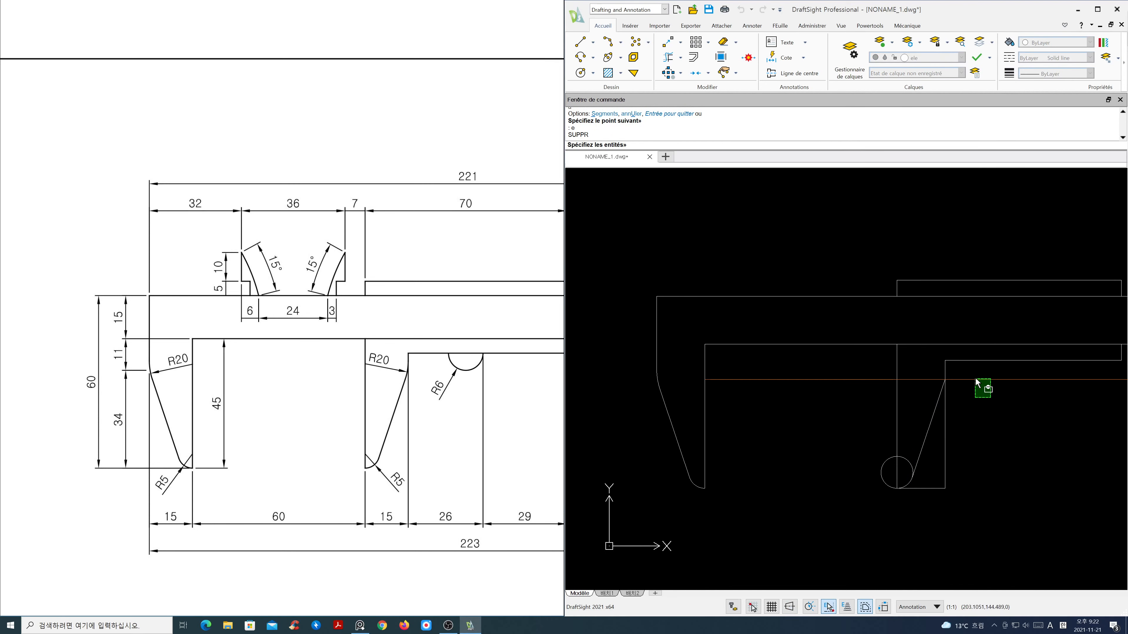
click(972, 377)
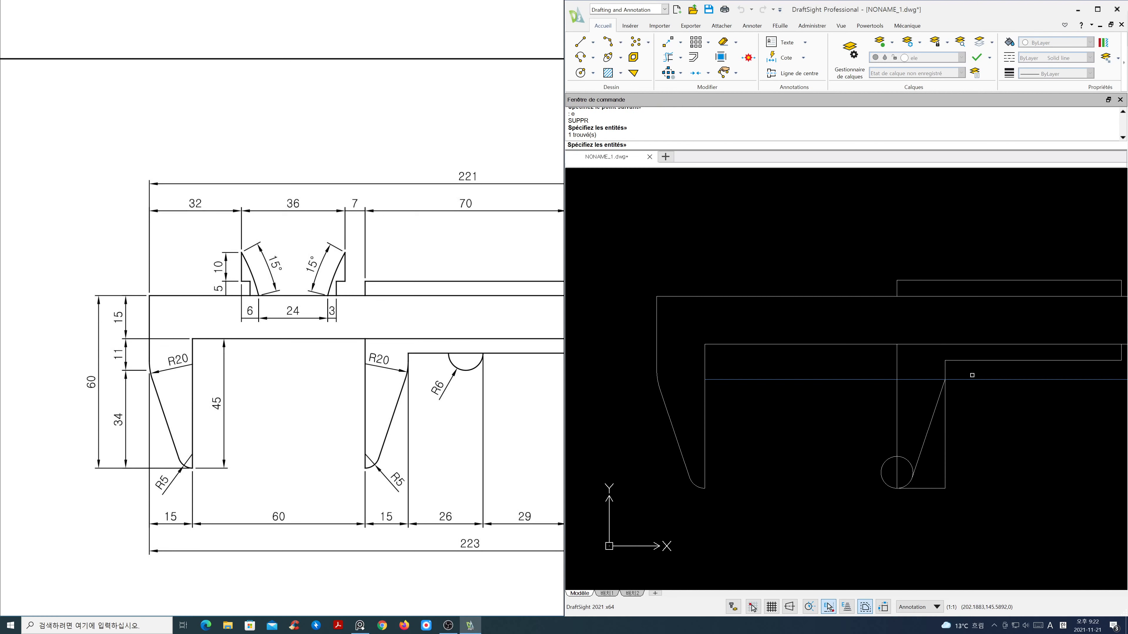
key(Return)
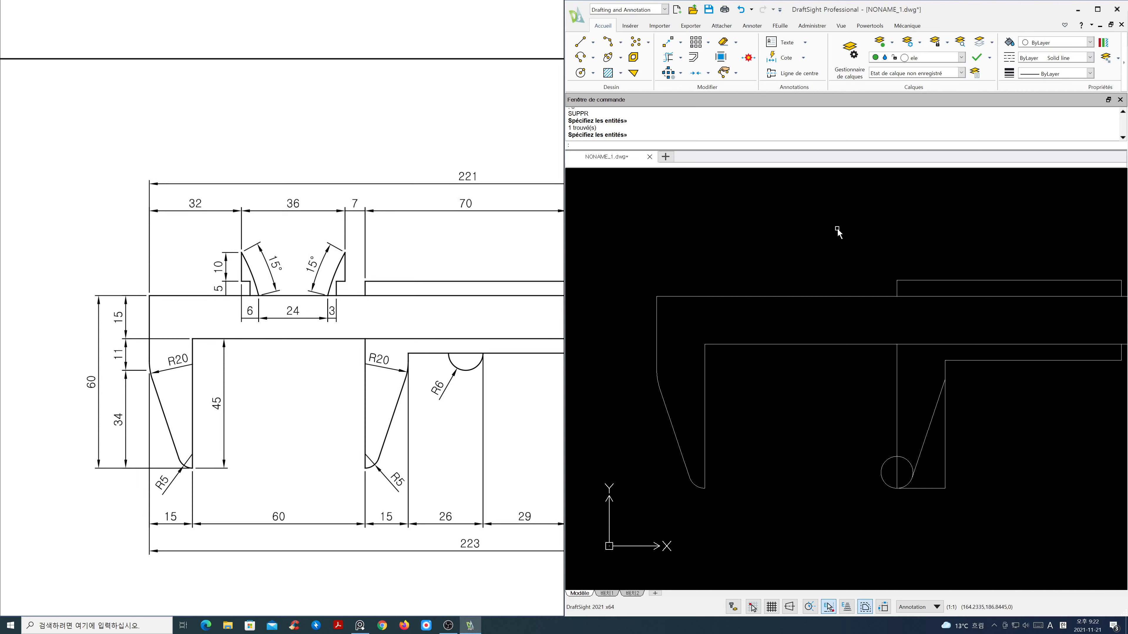
Trim the second jaw's excess right and bottom edges and the circle, leaving the tapered side and rounded tip
click(668, 57)
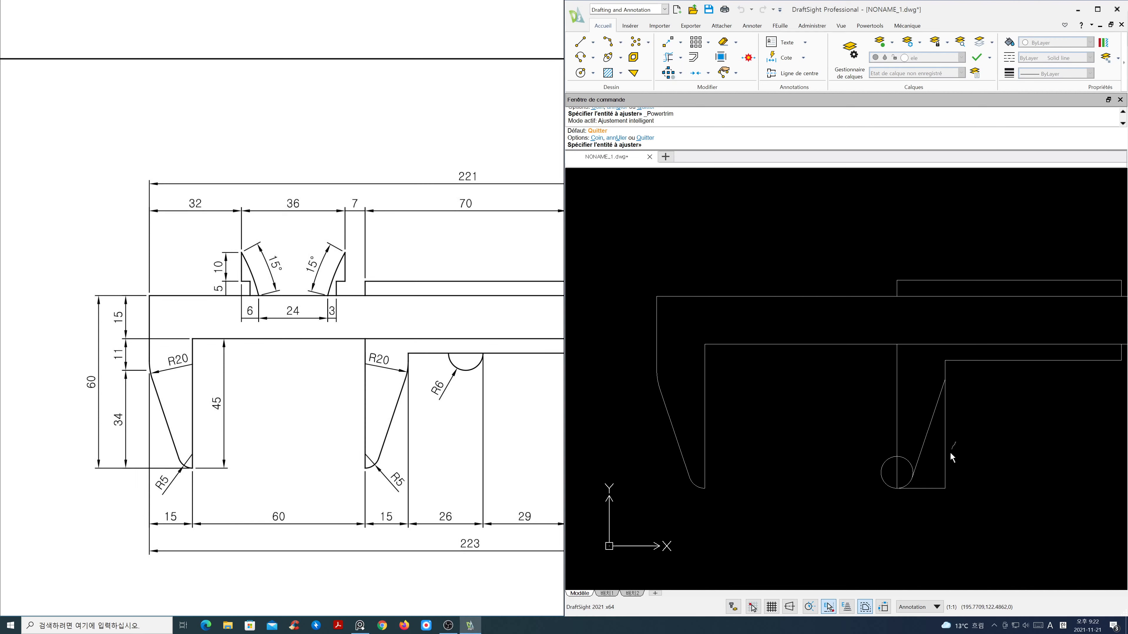
mouse_move(951, 454)
mouse_down()
mouse_move(927, 517)
mouse_move(886, 461)
mouse_move(910, 453)
mouse_move(901, 469)
mouse_move(956, 446)
mouse_up()
key(Return)
Fillet the corner between the second jaw's tapered line and its short vertical right edge with radius 20
text(f)
key(Return)
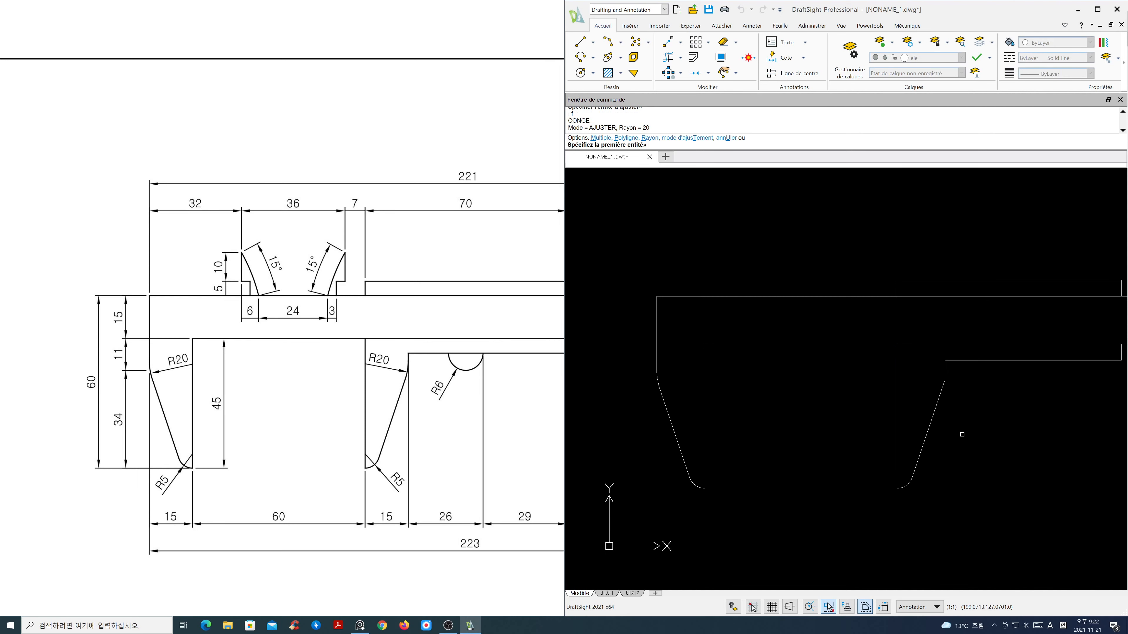
click(945, 382)
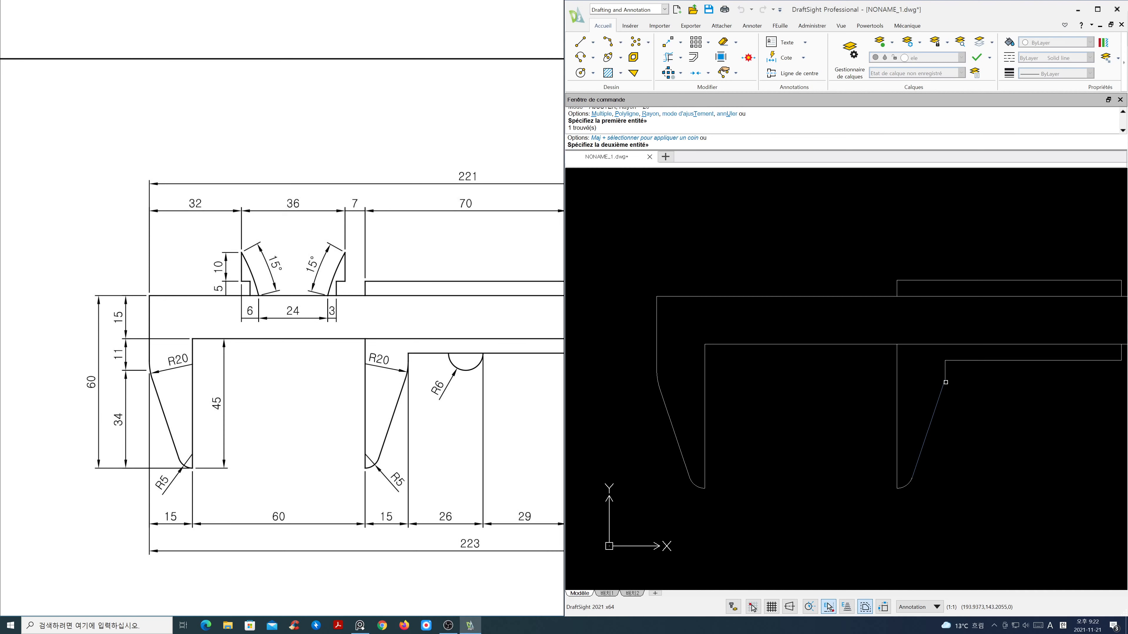
click(946, 375)
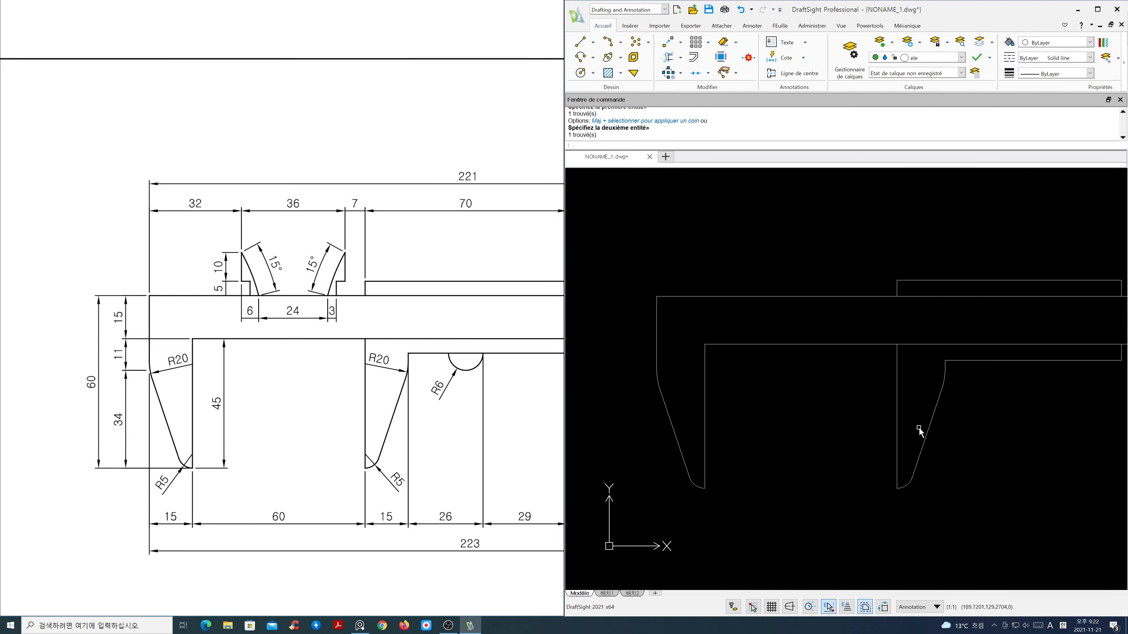
Offset the short vertical edge above the second jaw's taper 26 toward the slider's far end
middle_drag(415, 413, 344, 412)
scroll(1001, 409, down, 1)
mouse_move(1002, 409)
middle_down()
mouse_move(920, 403)
mouse_move(907, 380)
mouse_move(942, 401)
middle_up()
scroll(908, 381, up, 1)
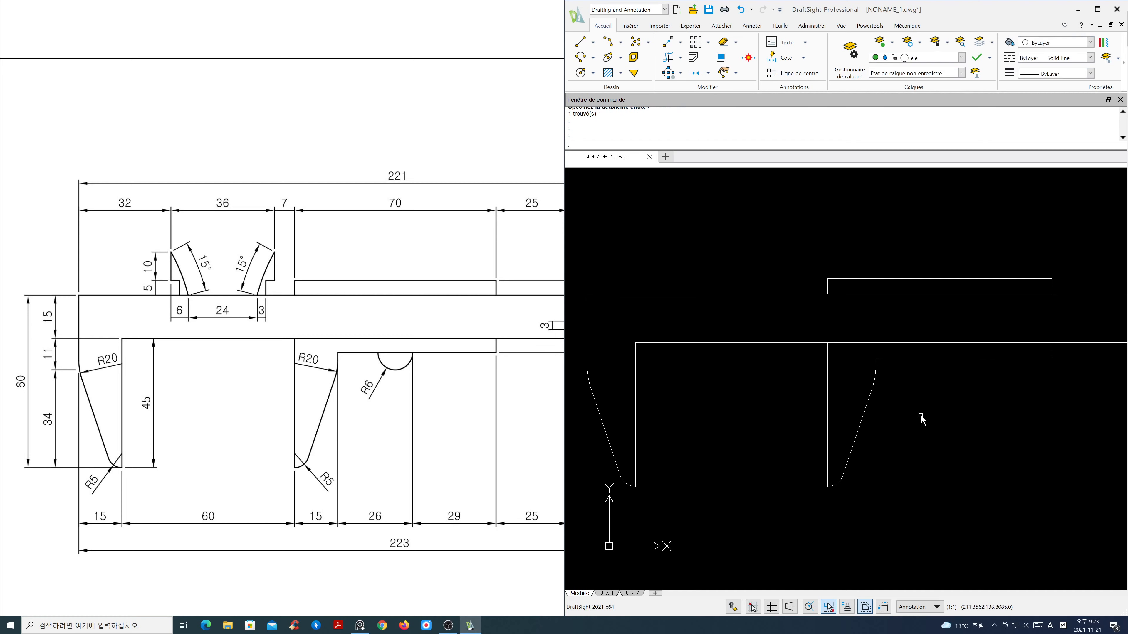
middle_drag(453, 441, 315, 436)
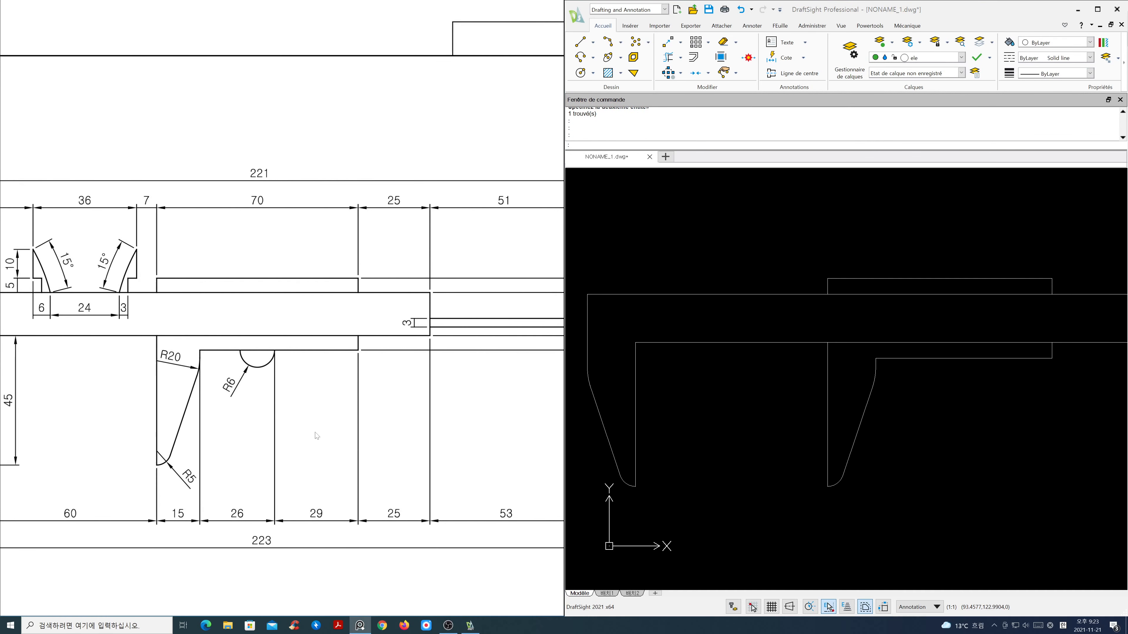
middle_drag(821, 418, 788, 415)
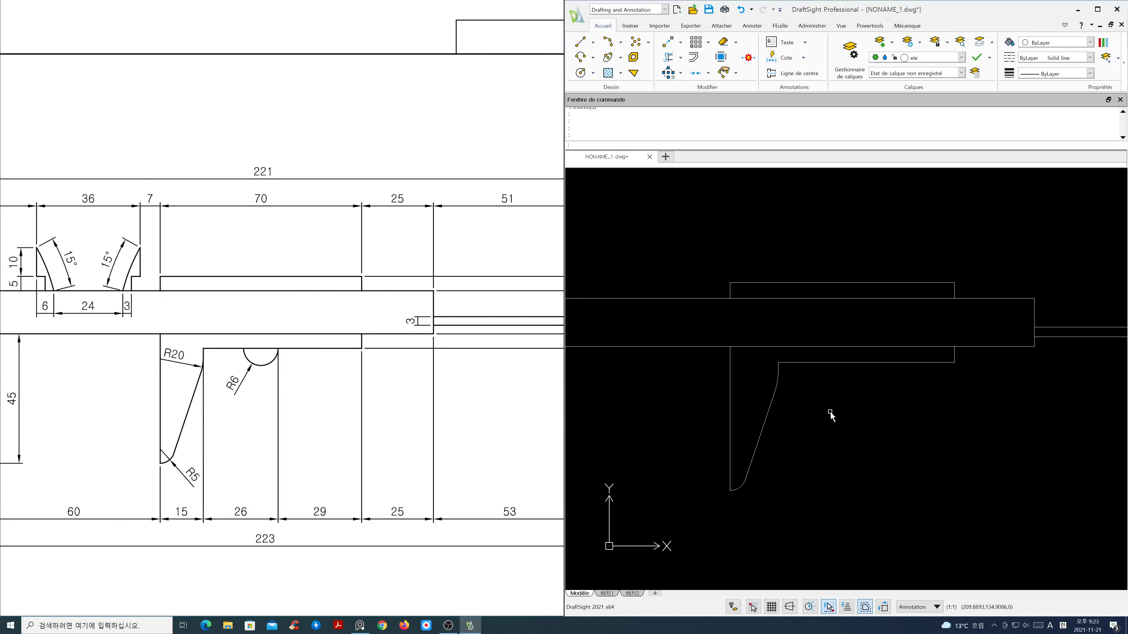
text(o)
key(Return)
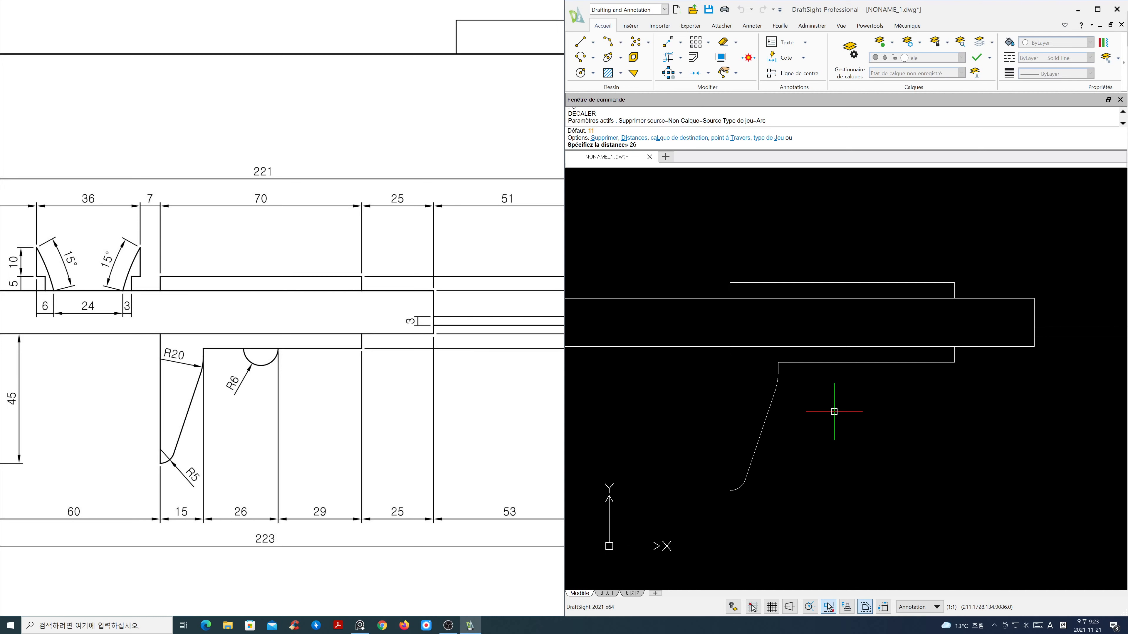
key(Return)
click(813, 369)
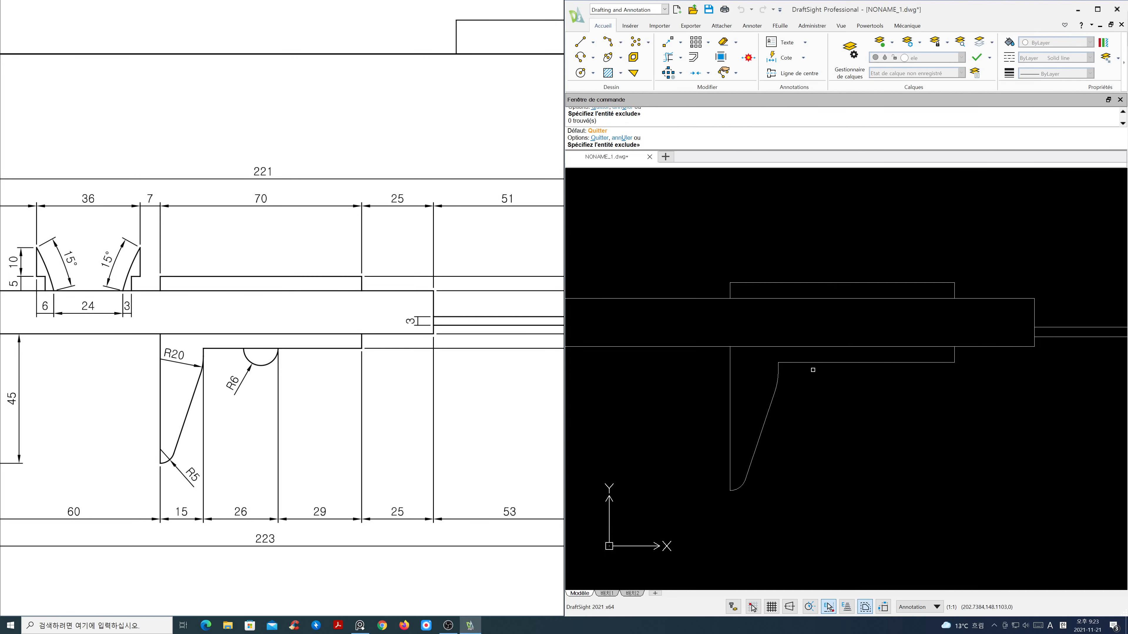
click(779, 368)
click(861, 374)
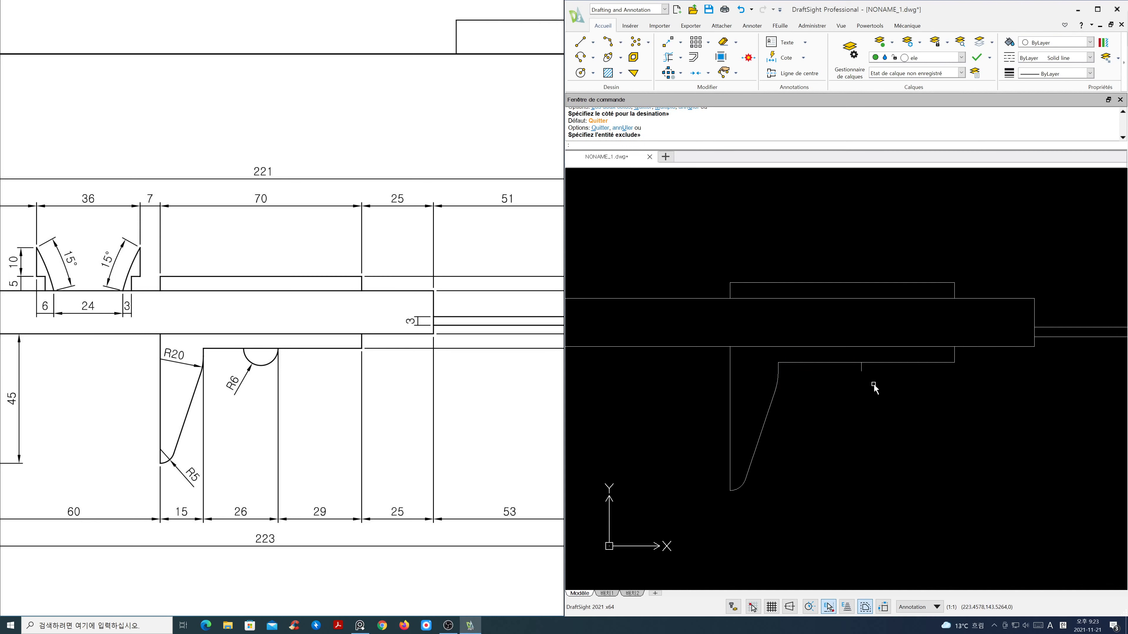
key(Escape)
Draw a circle of radius 6 centred where the offset line meets the slider's lower edge
text(c)
key(Return)
click(861, 362)
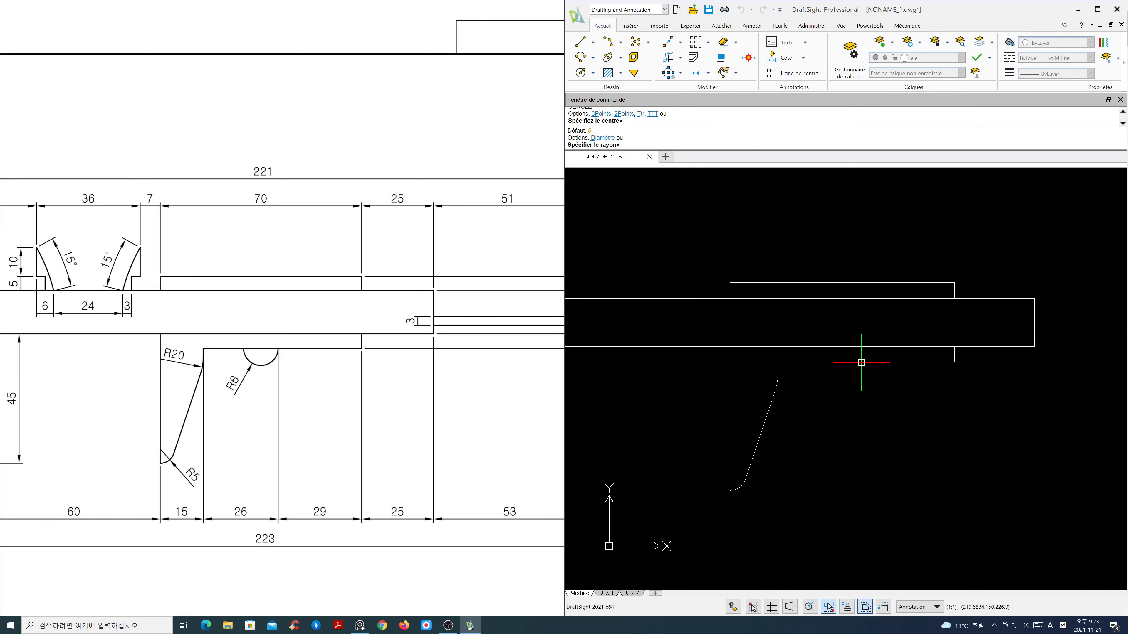
text(6)
key(Return)
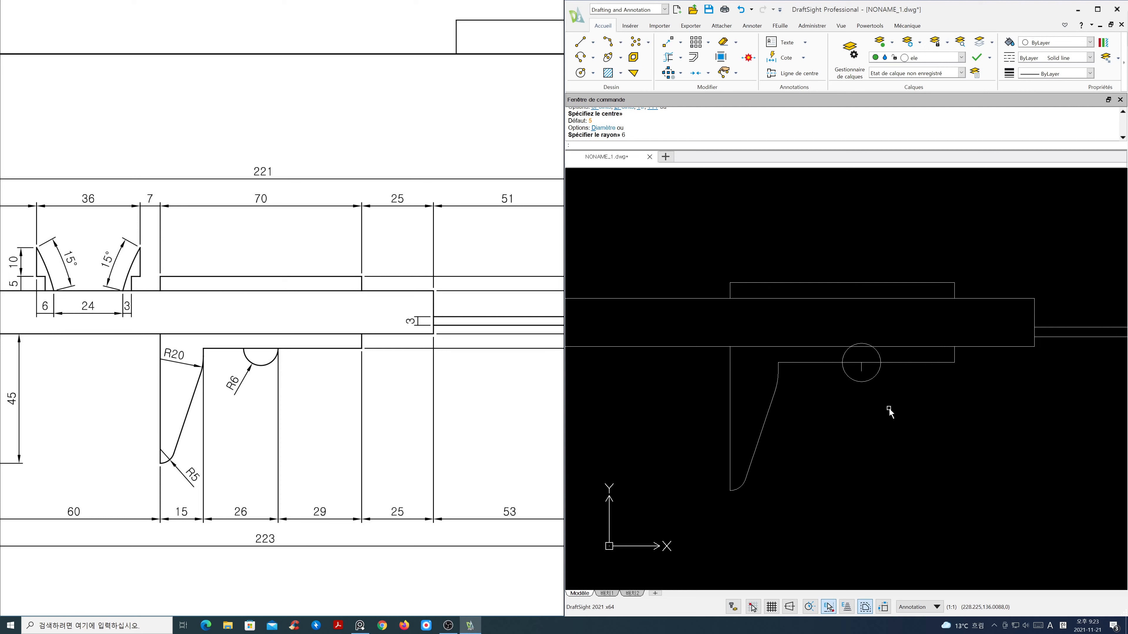
Move the circle left along the slider's lower edge so its right quadrant meets the offset line's upper end
text(m)
key(Return)
click(875, 376)
key(Return)
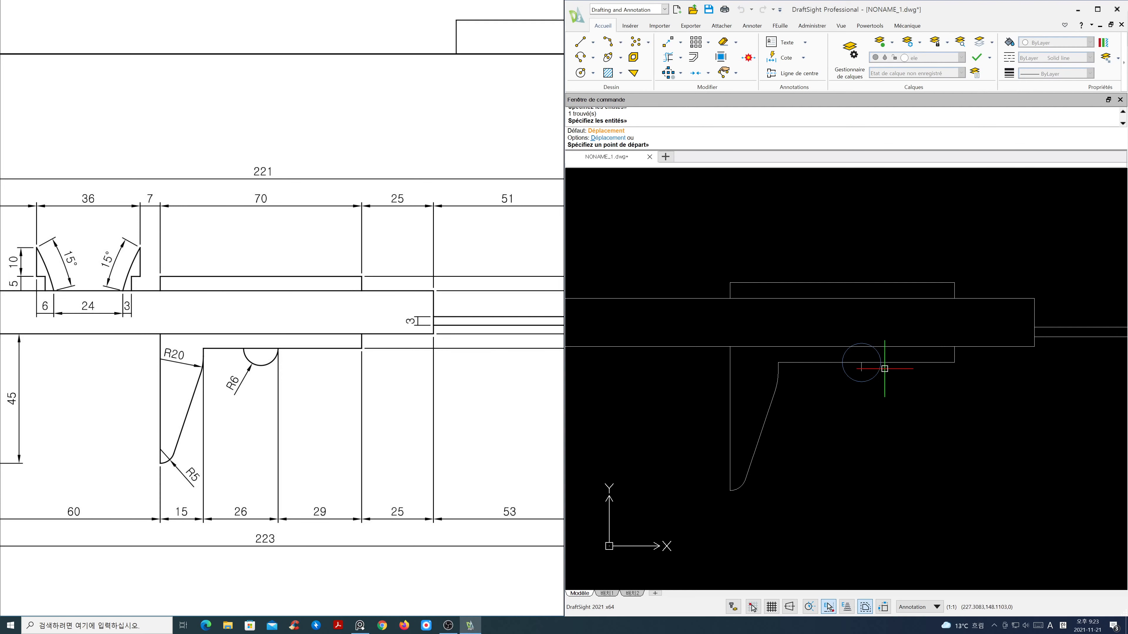
click(861, 362)
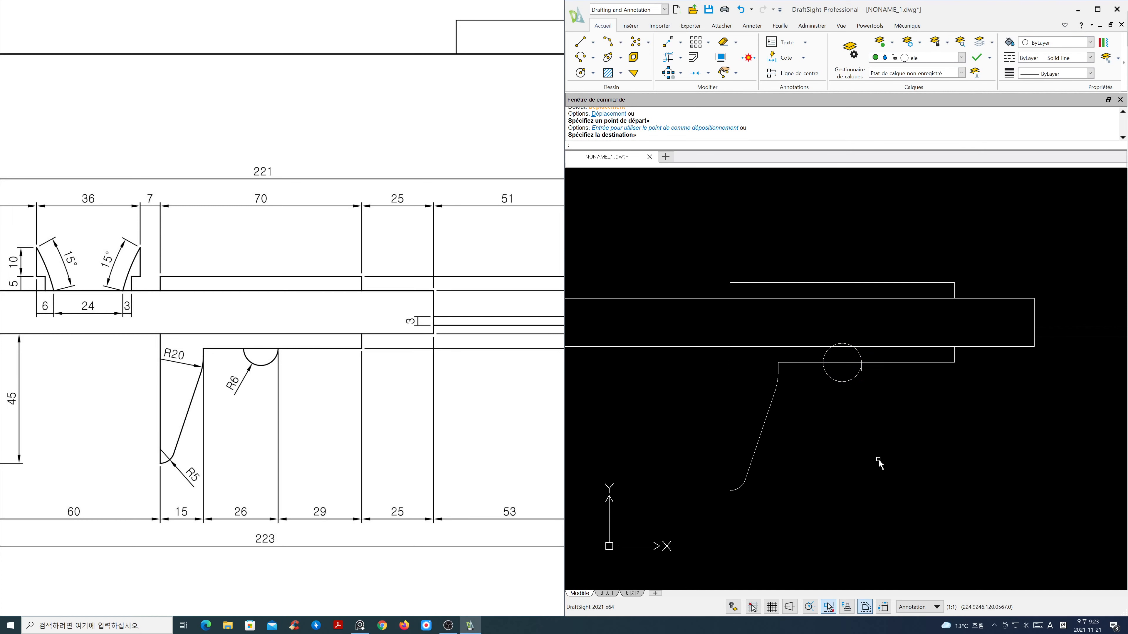
Delete the short vertical offset line beneath the slider
text(e)
key(Return)
click(848, 327)
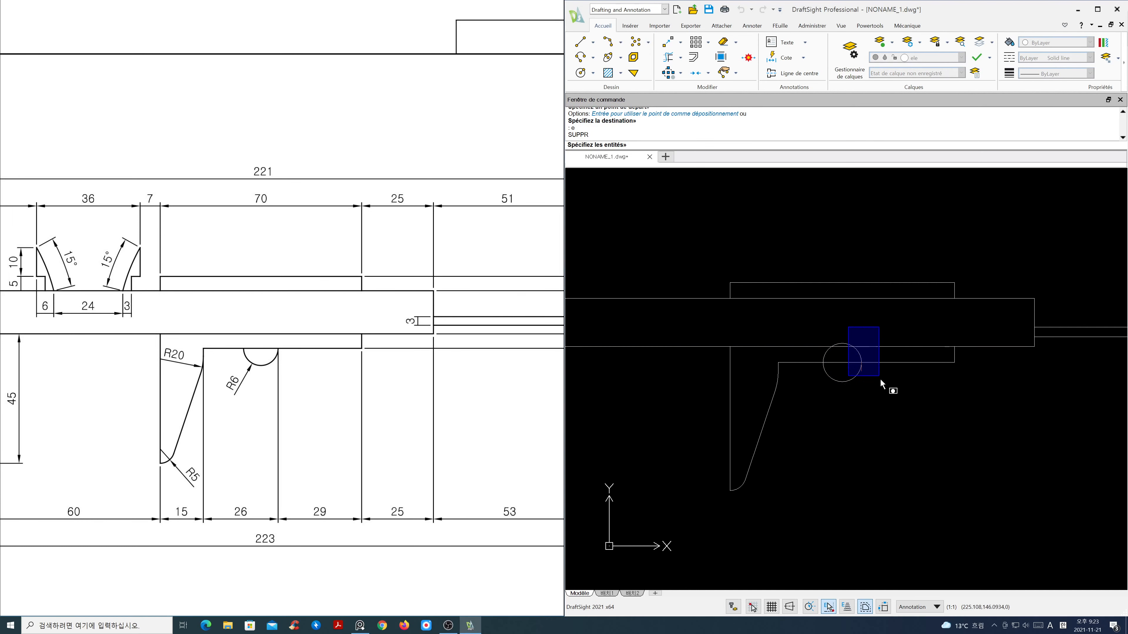
click(880, 378)
key(Return)
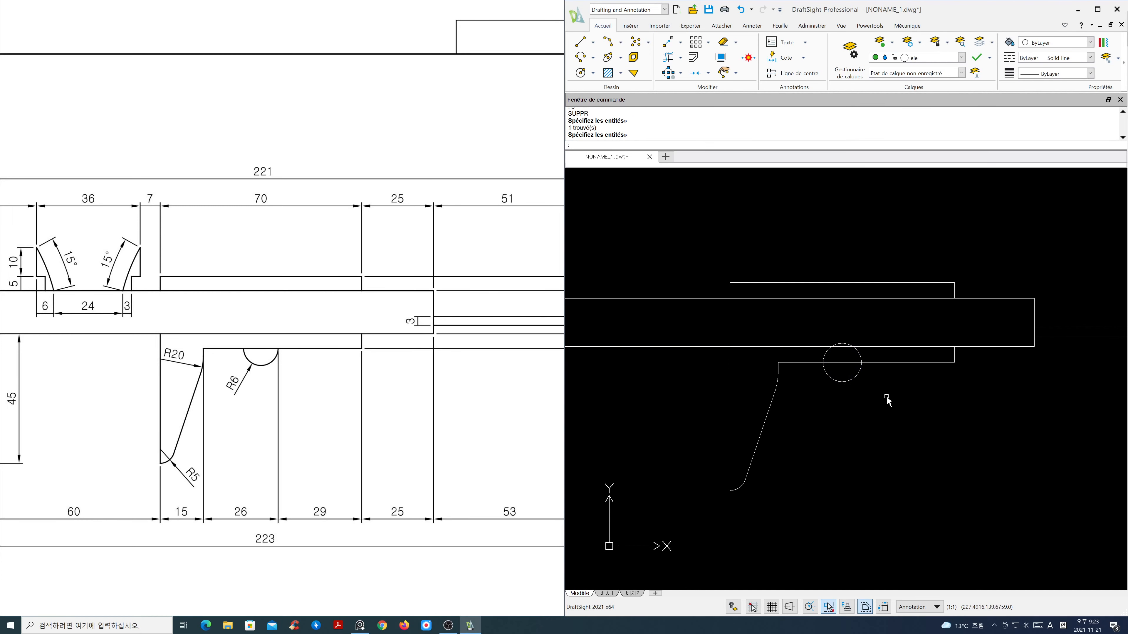
Trim the upper half of the circle using the slider's lower edge as the cutting edge
text(t)
key(Return)
click(875, 363)
key(Return)
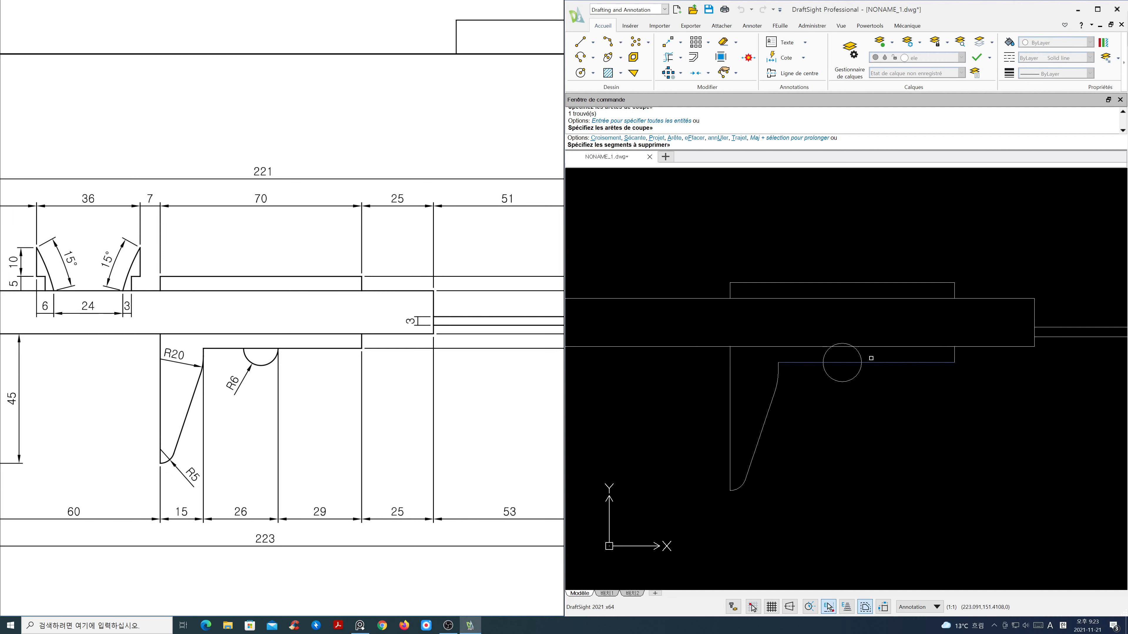
click(860, 355)
key(Return)
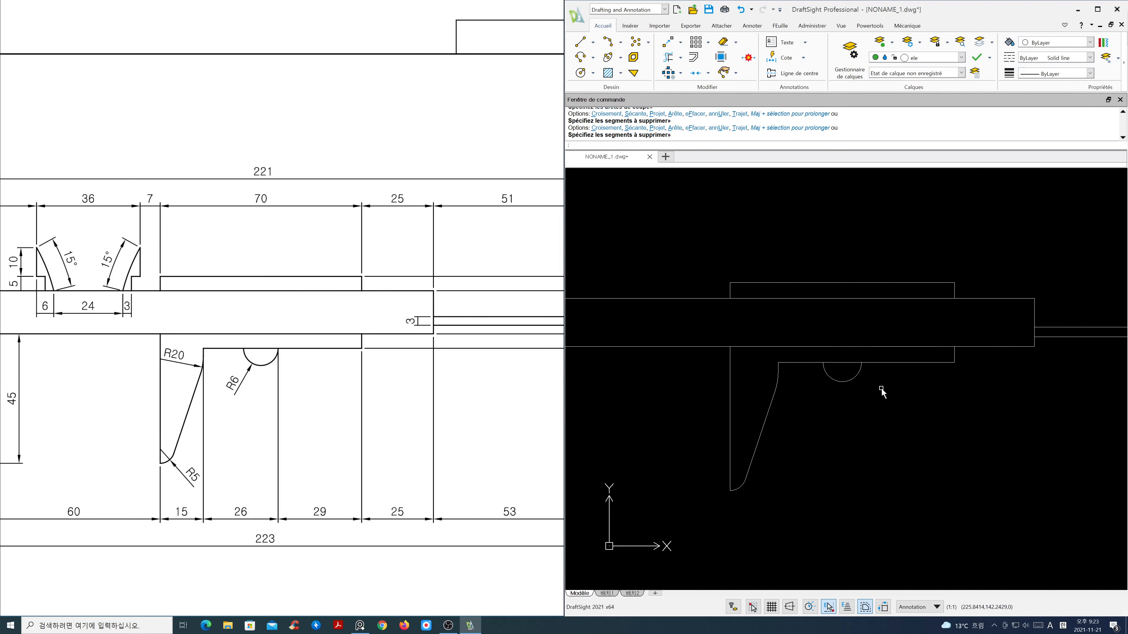
Examine the reference dimensions of the two small upper jaws and the matching area above the bar
scroll(810, 438, down, 5)
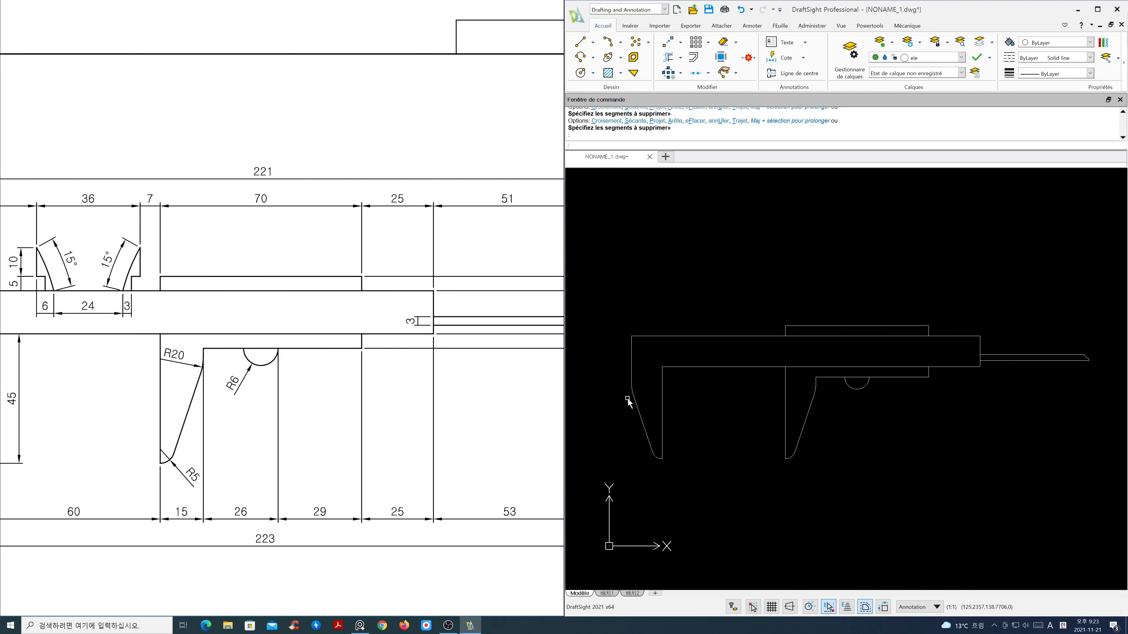
scroll(507, 399, down, 1)
scroll(439, 401, down, 1)
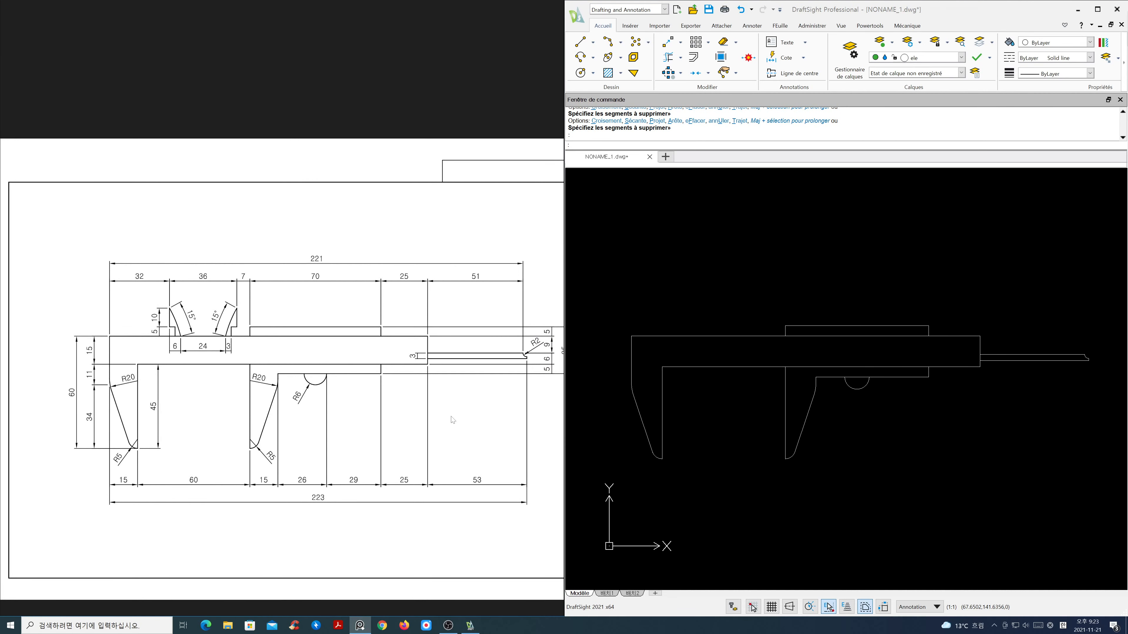
scroll(252, 382, up, 3)
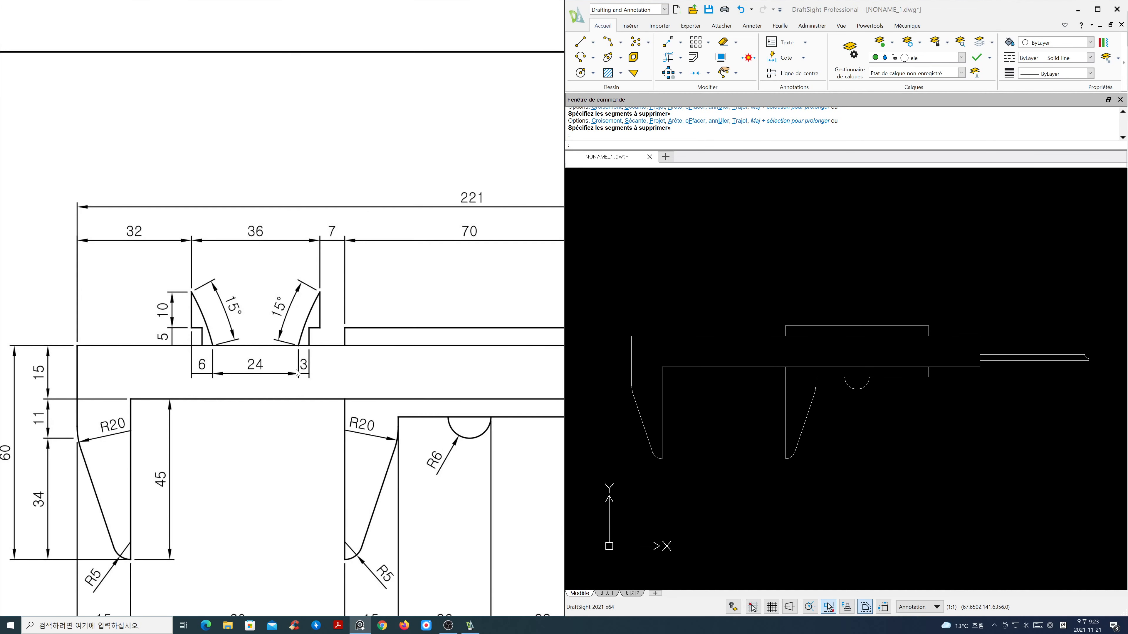
scroll(321, 409, up, 2)
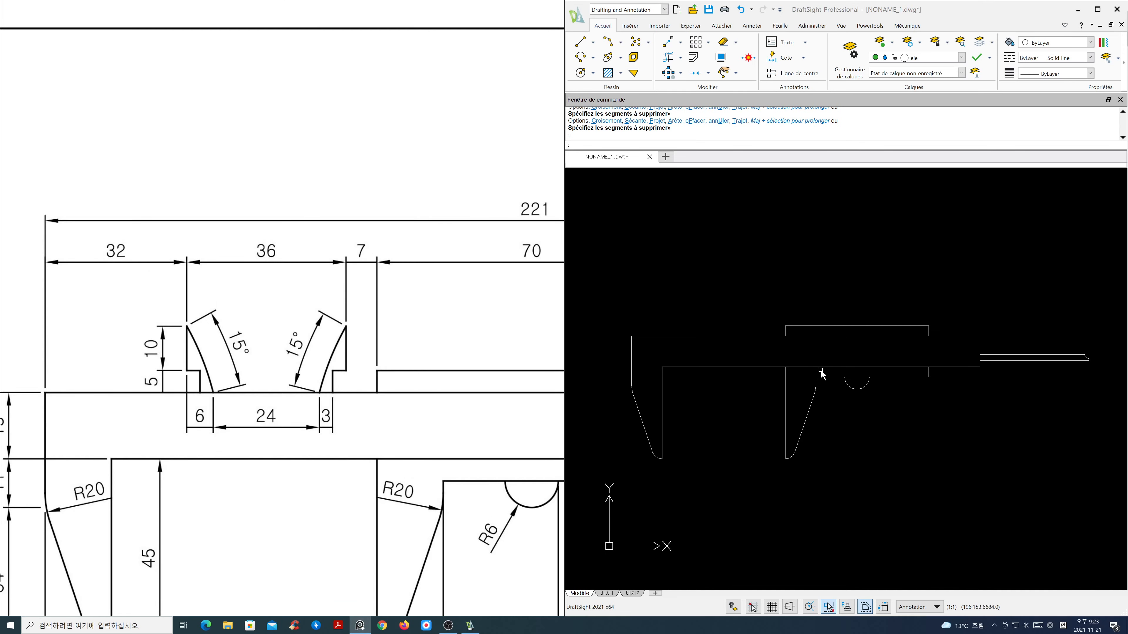
scroll(758, 357, up, 1)
scroll(758, 357, up, 3)
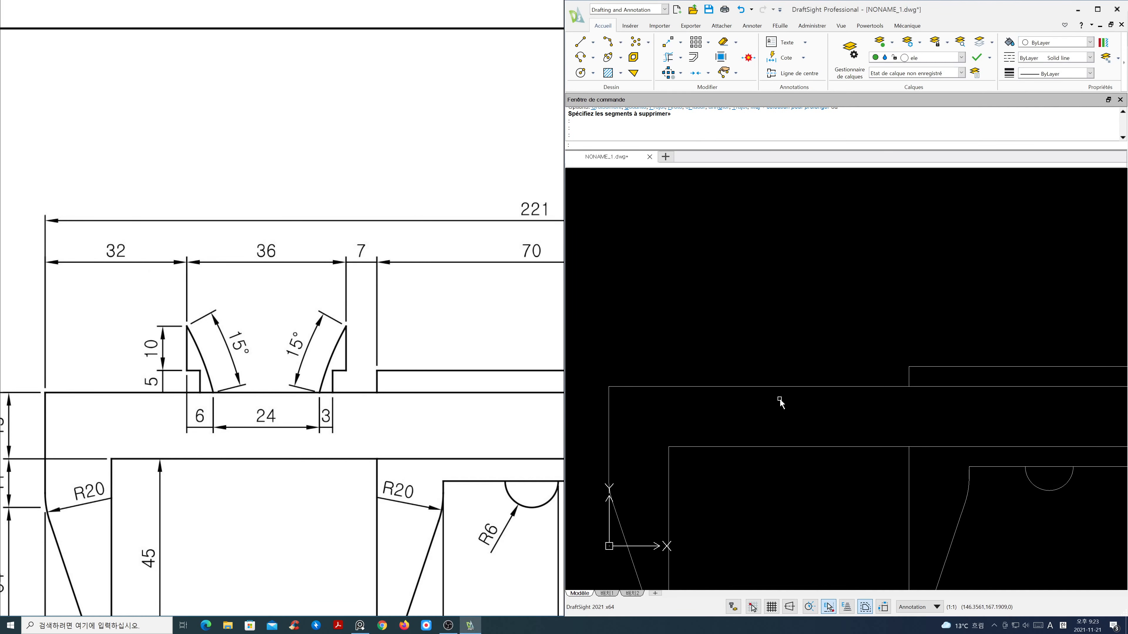
scroll(787, 408, up, 2)
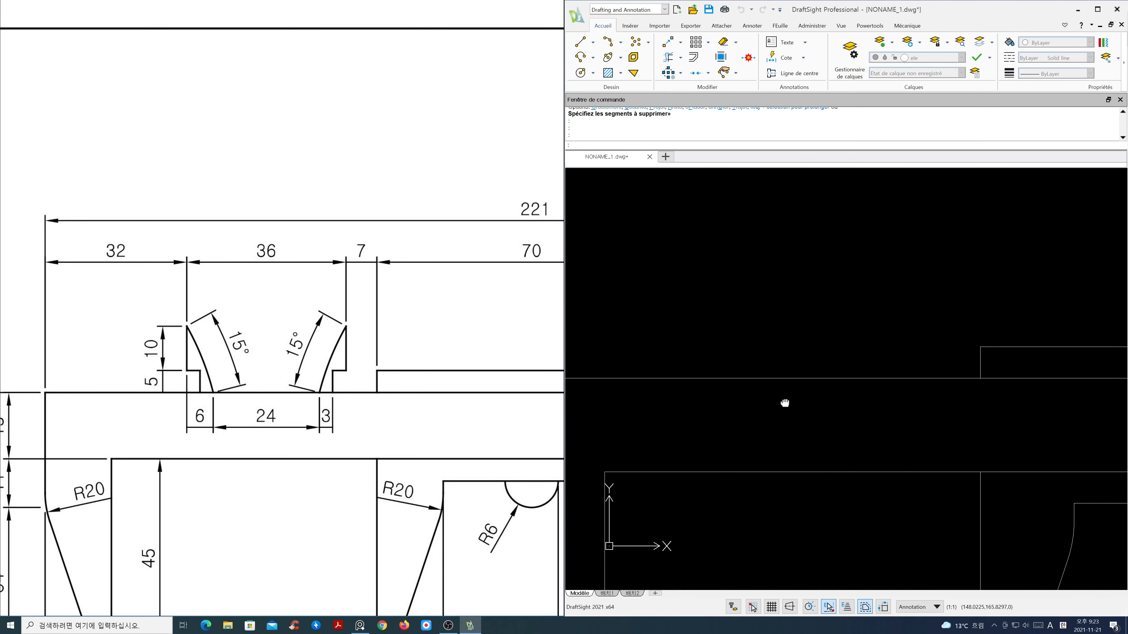
scroll(297, 411, down, 2)
scroll(289, 413, up, 1)
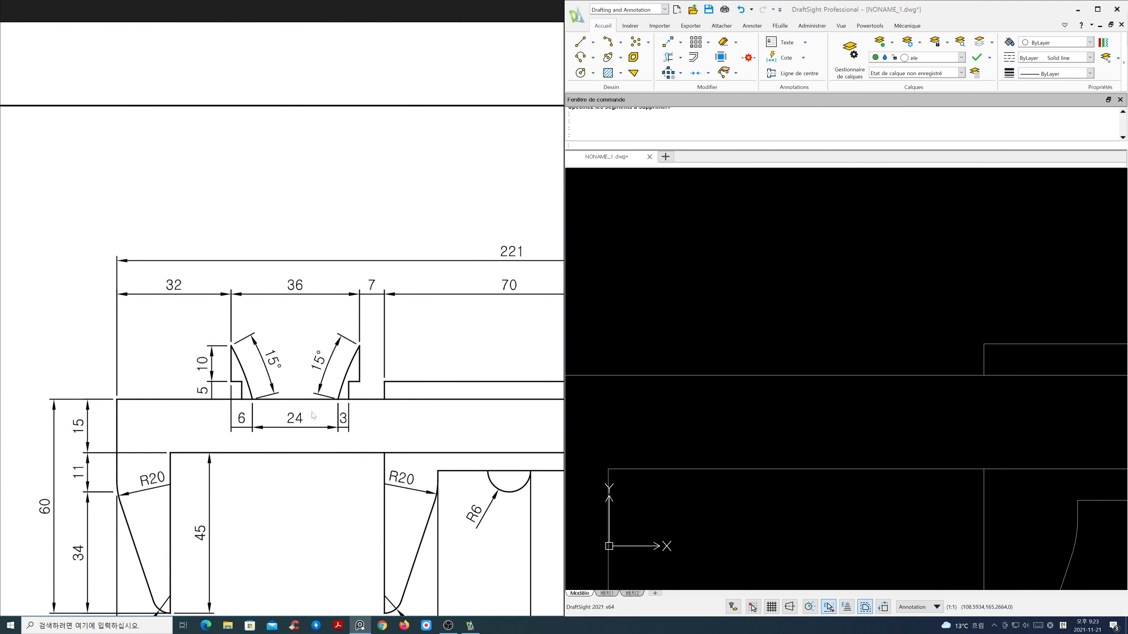
middle_drag(700, 429, 750, 428)
scroll(814, 425, down, 2)
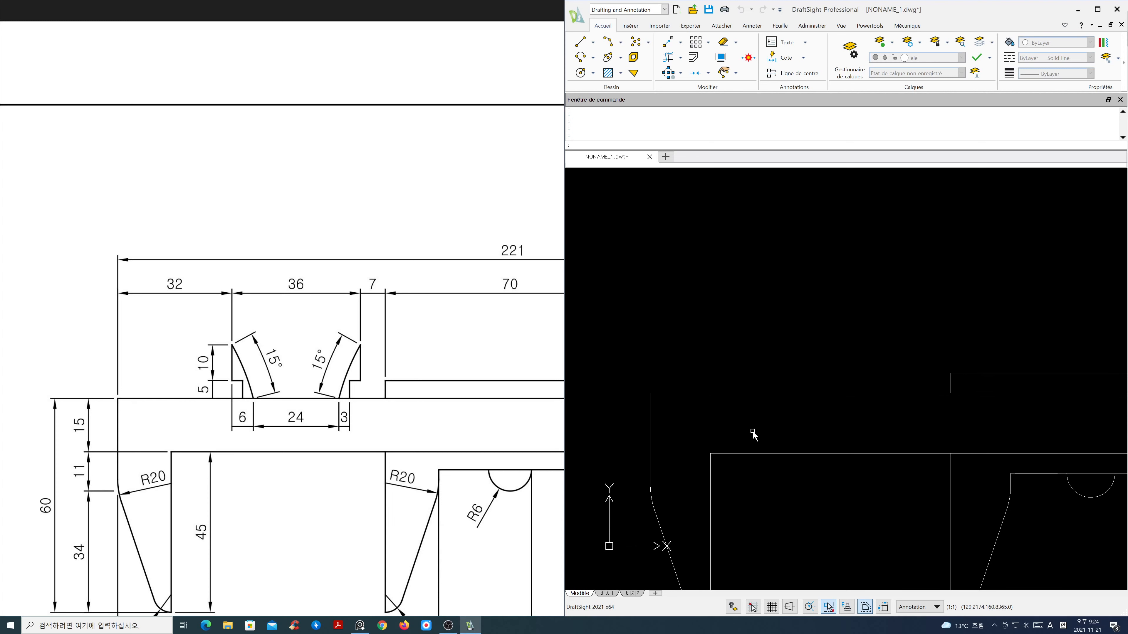
Draw a vertical construction line about 30 long upward from the bar's upper-left corner, with Ortho on
text(l)
key(Return)
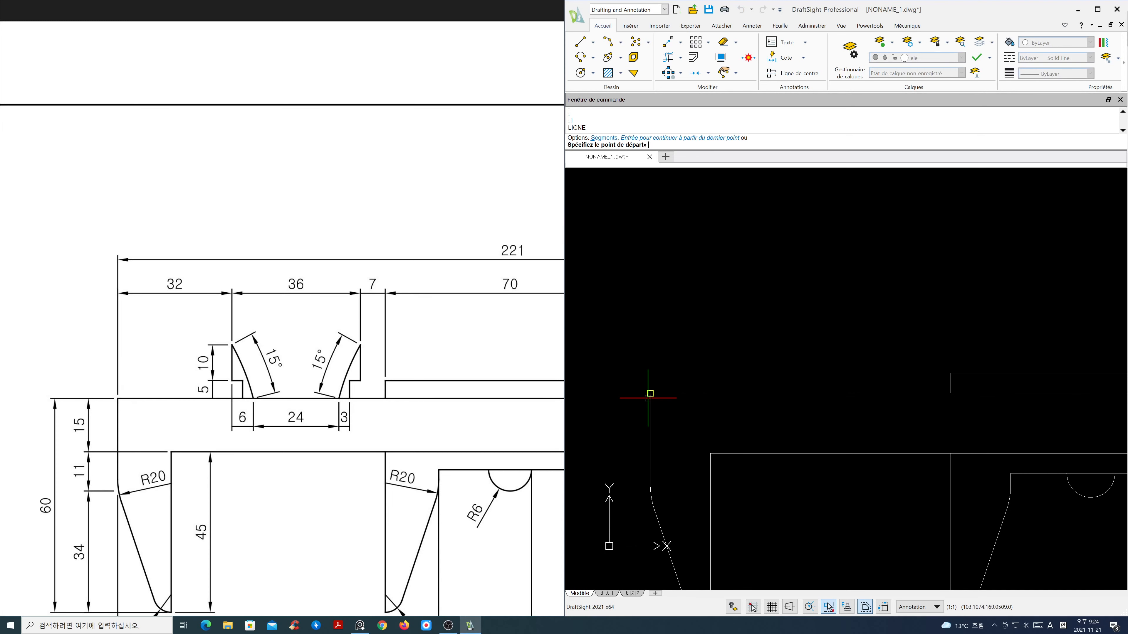
click(650, 393)
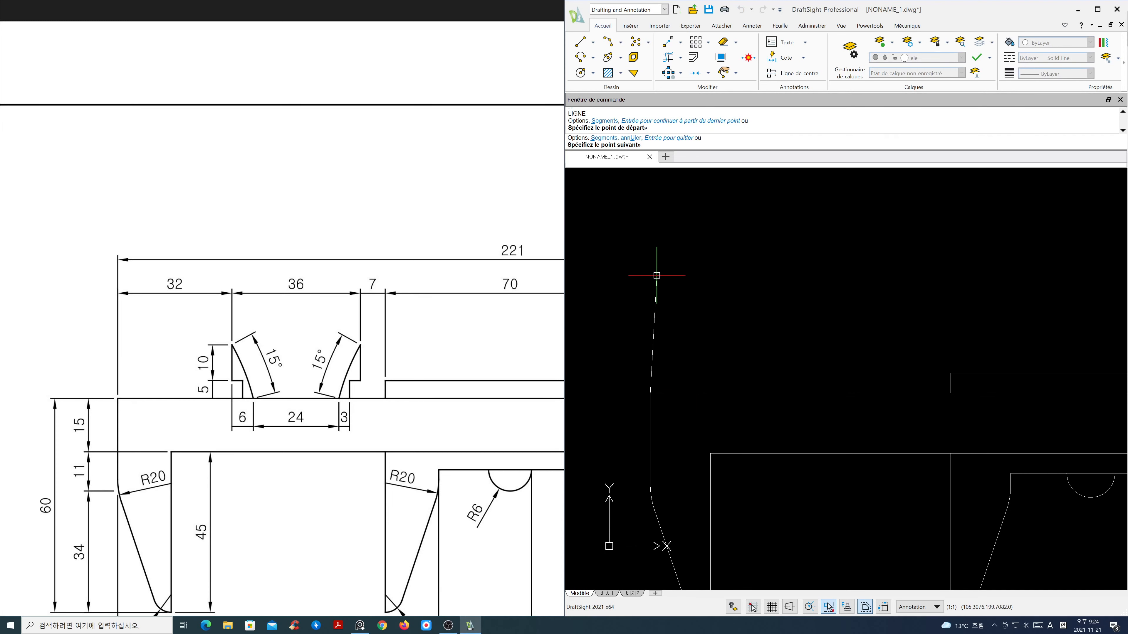
key(F8)
click(659, 274)
key(Return)
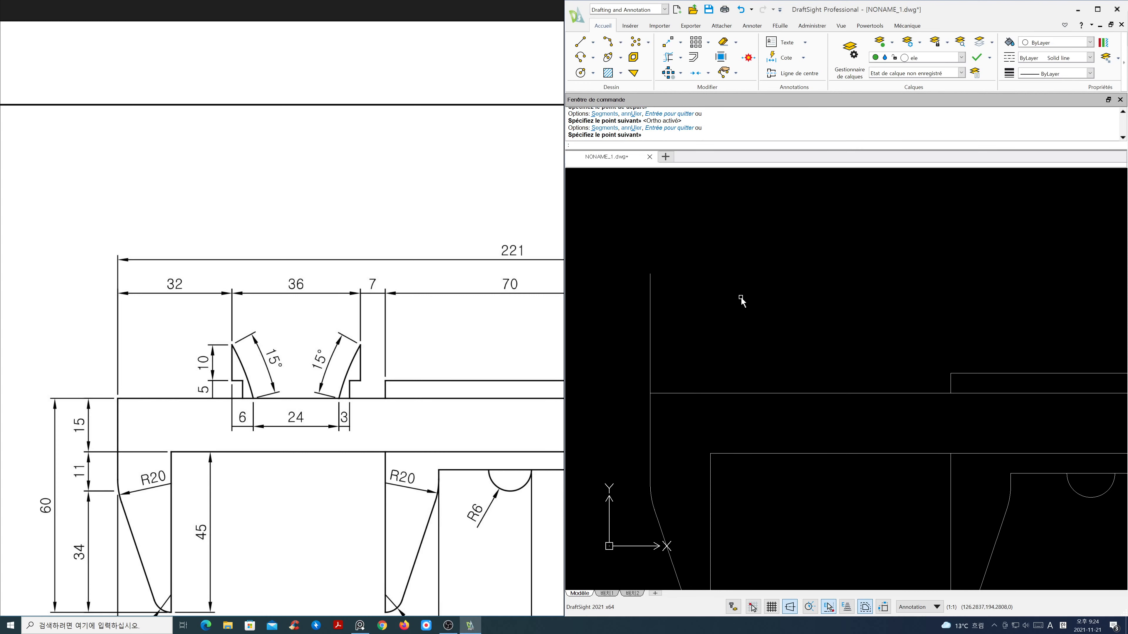
text(o)
key(Return)
text(3)
key(Return)
text(2)
key(Return)
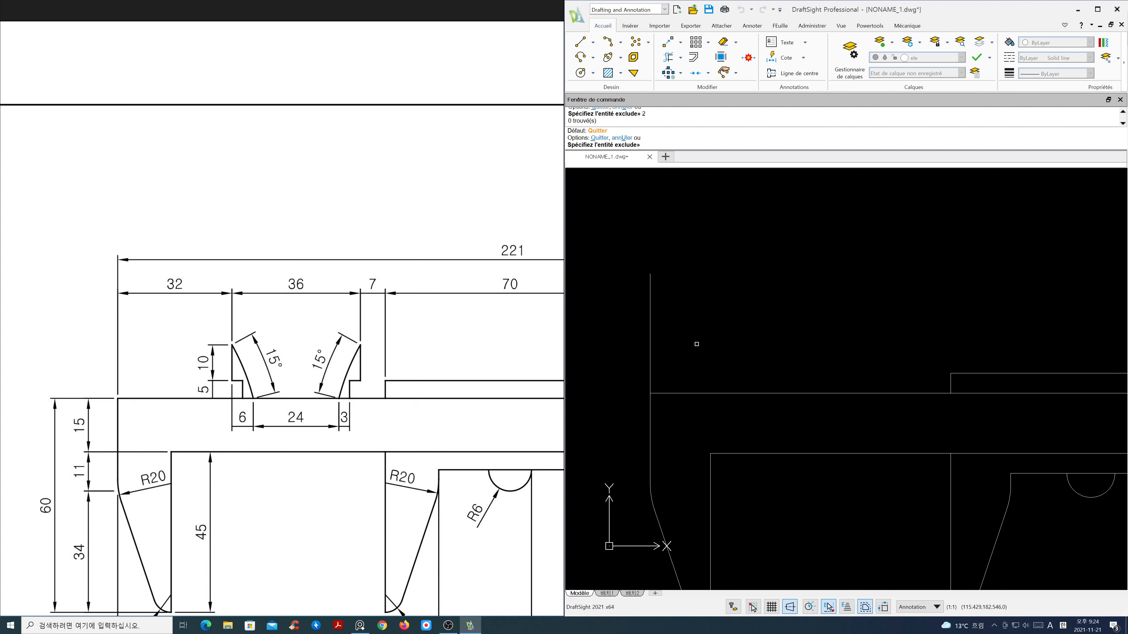
key(Return)
Offset the vertical construction line 32 to the right for the first upper jaw's outer edge
key(Return)
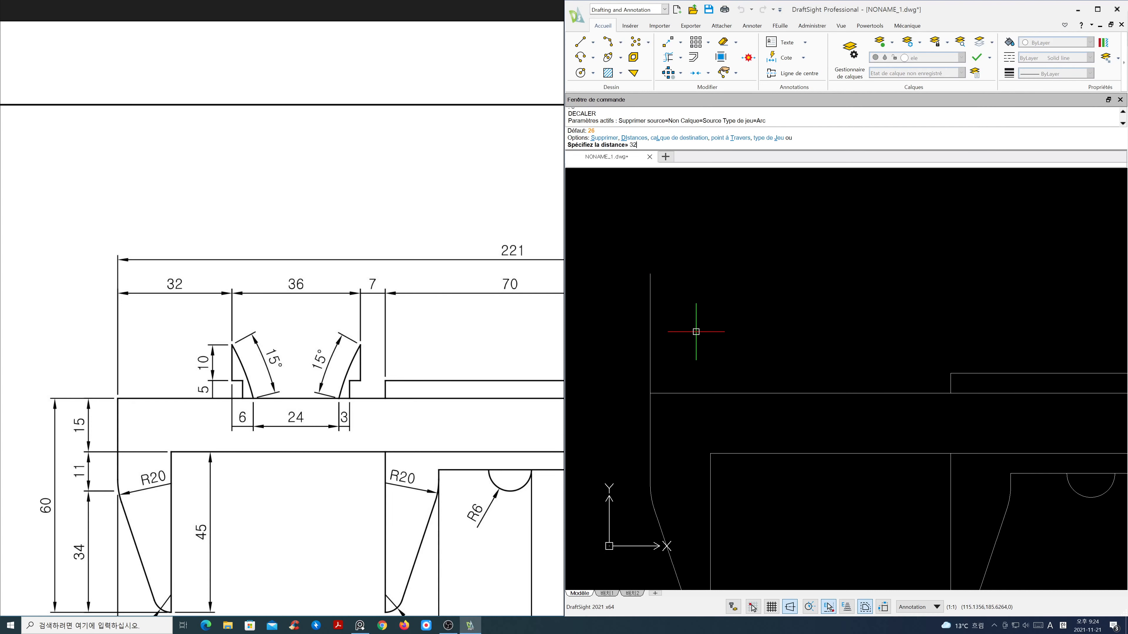
text(32)
key(Return)
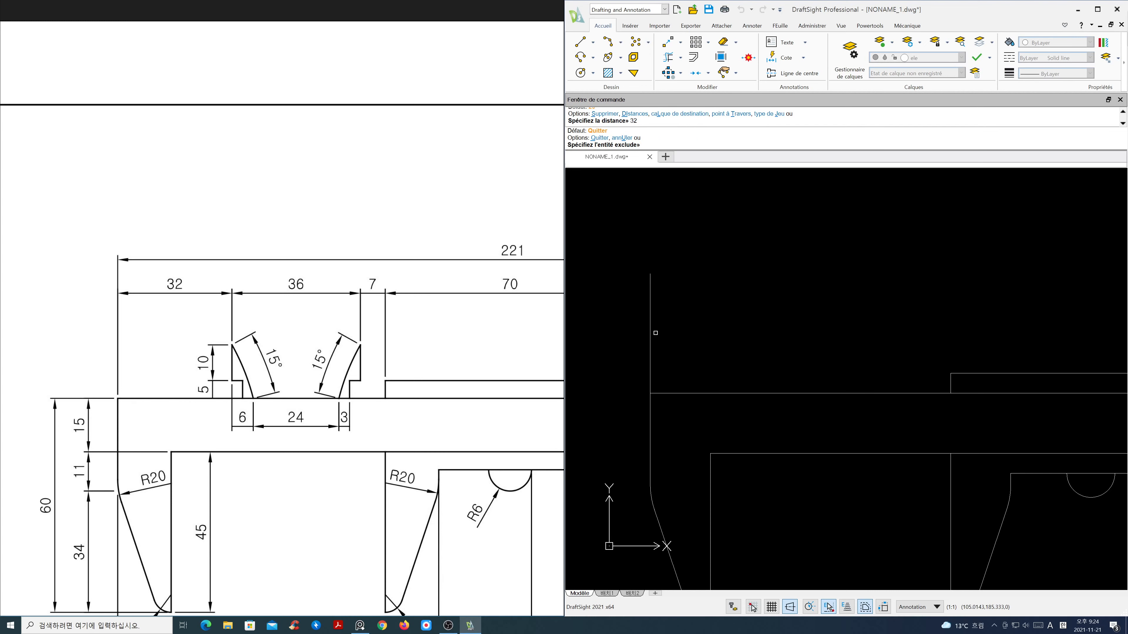
click(651, 337)
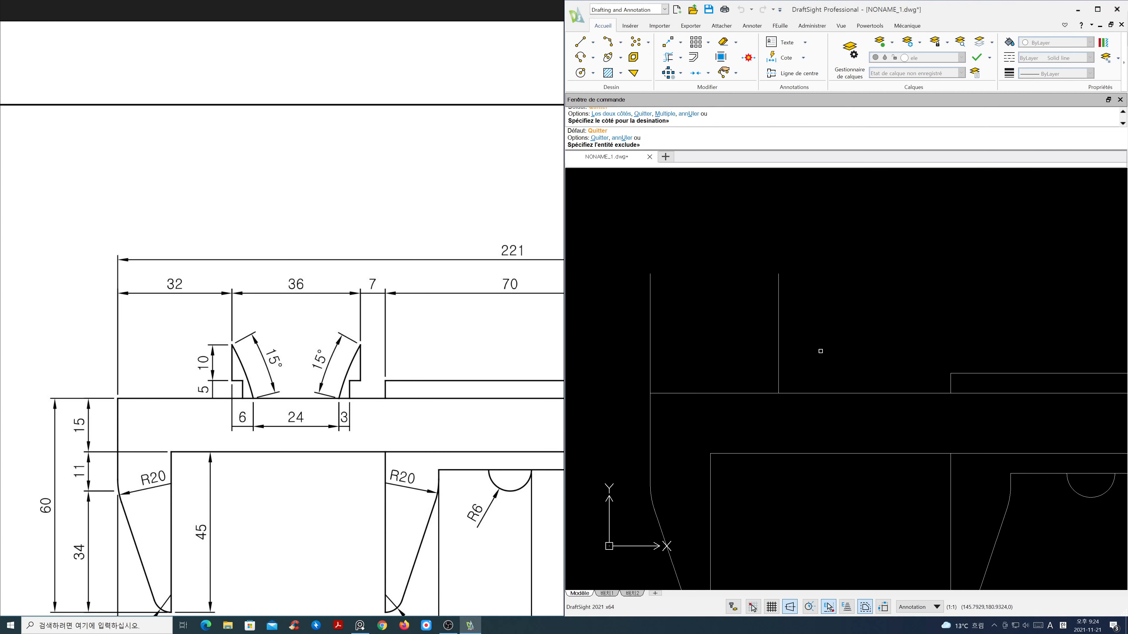
key(Return)
Offset the first upper jaw's outer vertical line 6 to the right
key(Return)
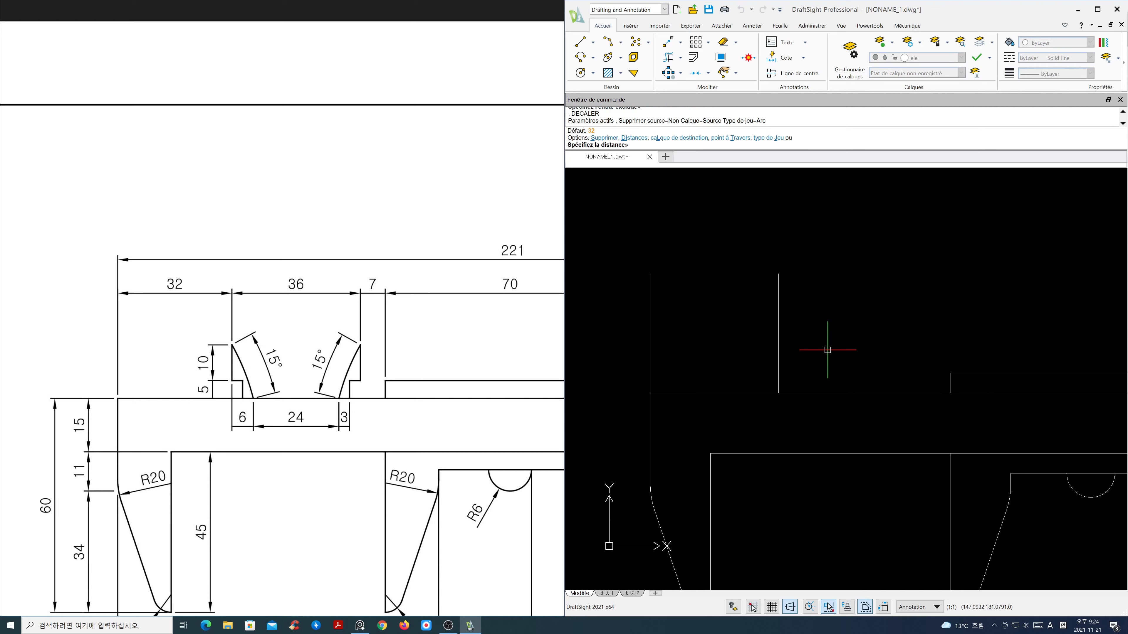
text(6)
key(Return)
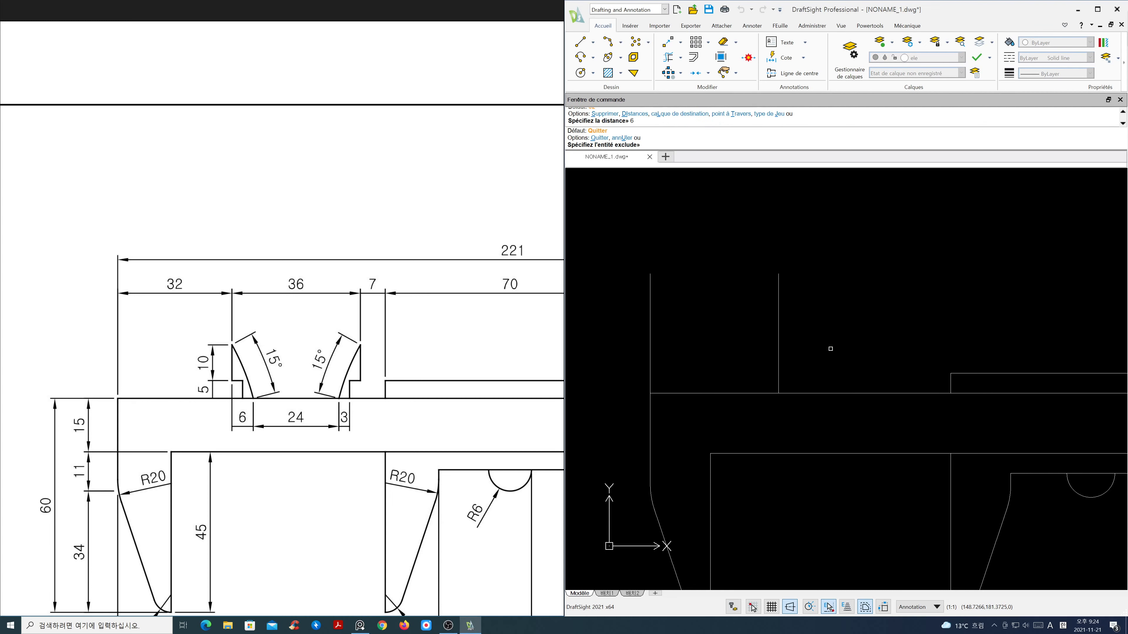
click(779, 353)
click(813, 354)
key(Return)
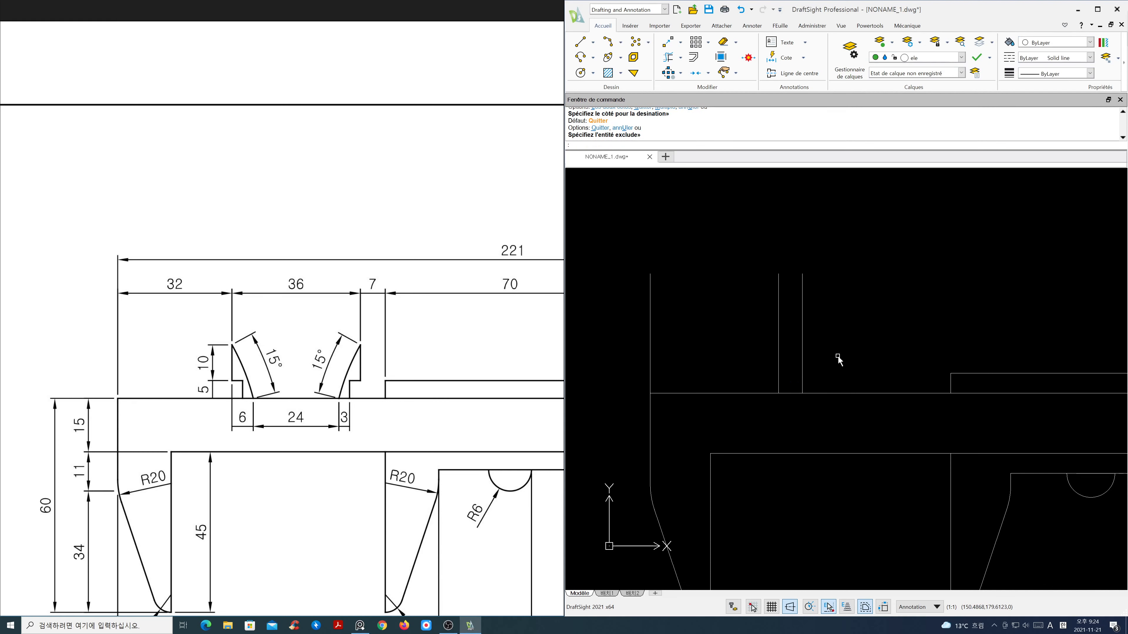
Offset the bar's top edge 10 upward
key(Return)
text(10)
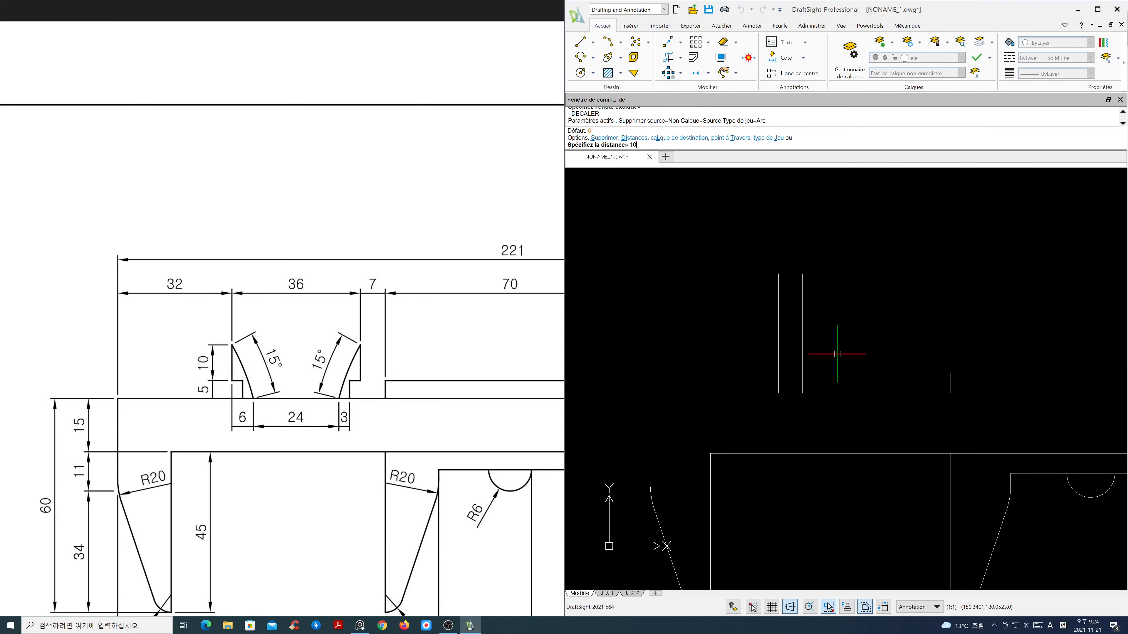
key(Return)
click(831, 385)
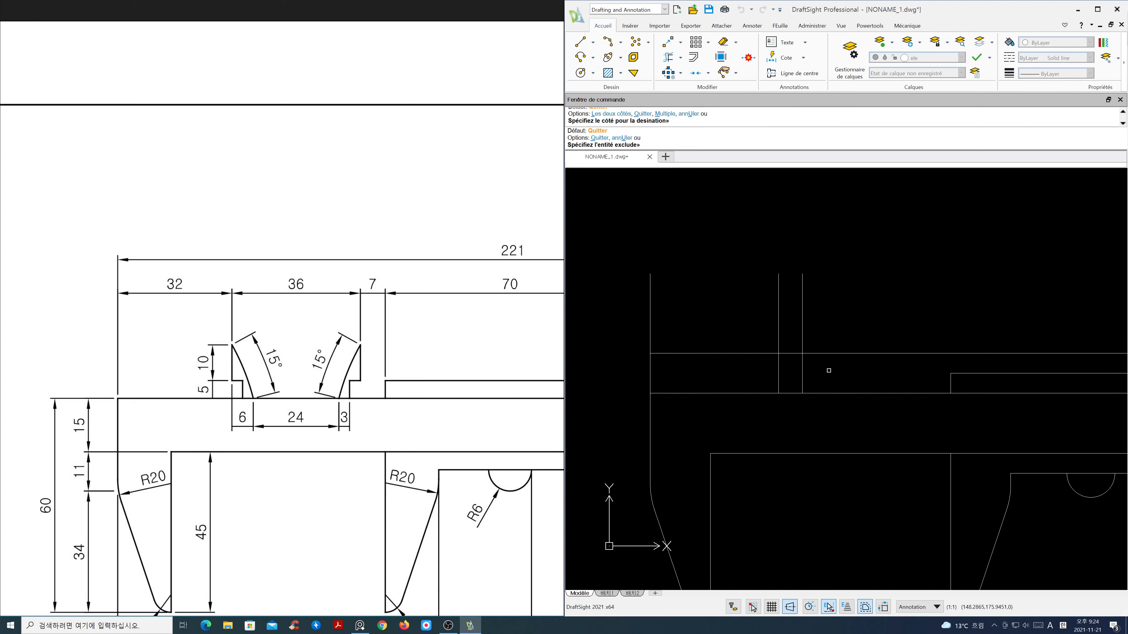
key(Return)
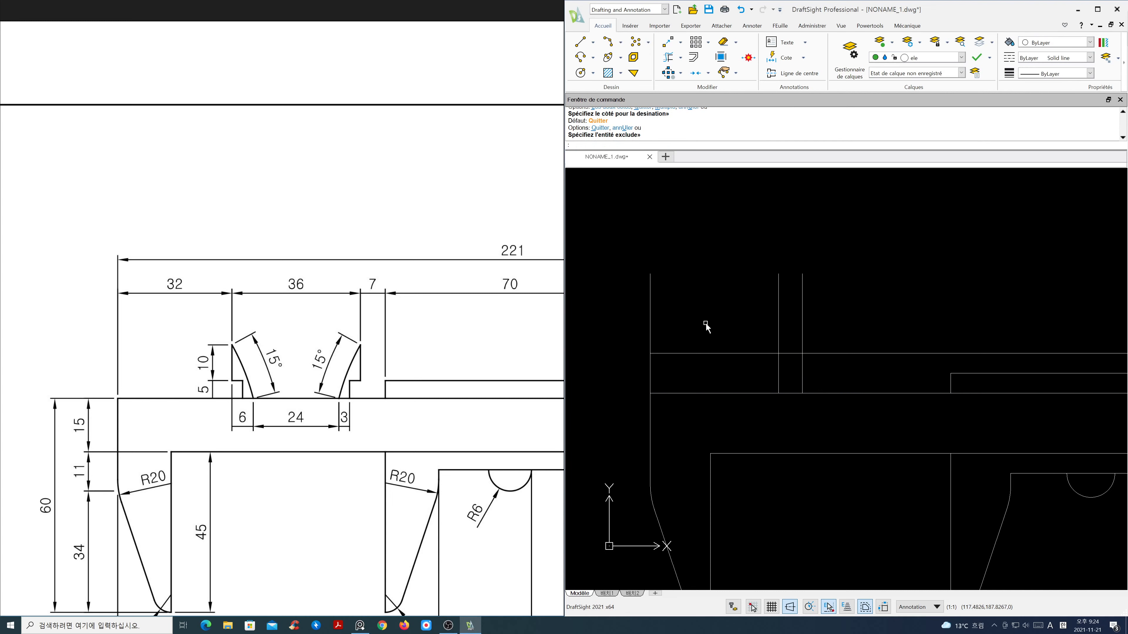
Erase the vertical construction line at the bar's upper-left corner and trim the first upper jaw's lines to a closed rectangle on the bar
text(e)
key(Return)
click(650, 320)
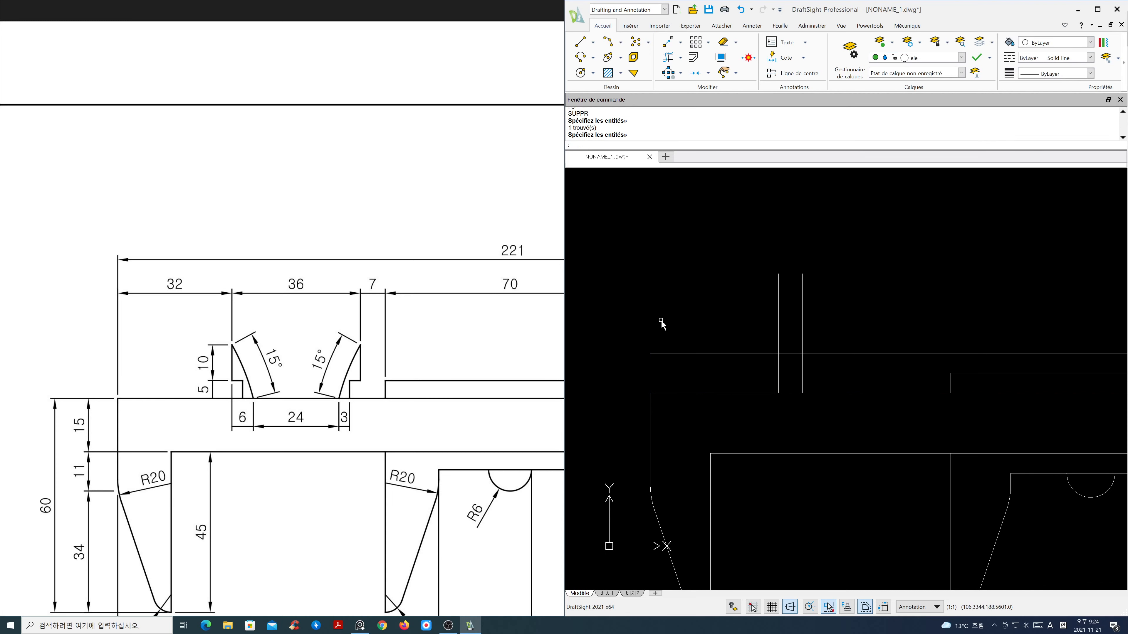
click(668, 57)
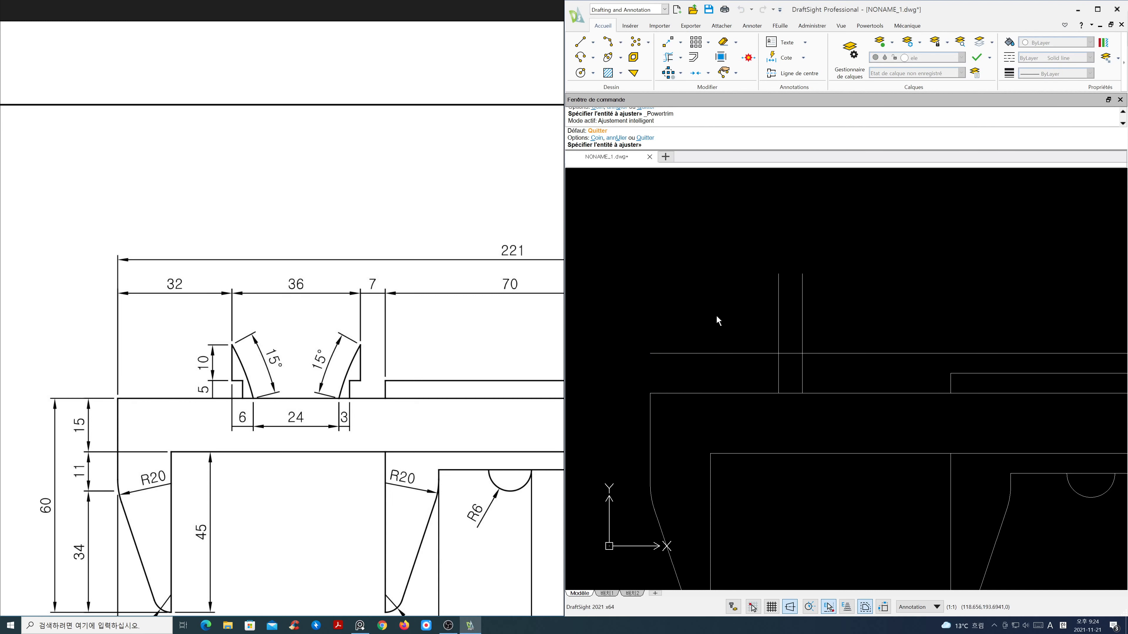
mouse_move(756, 383)
mouse_down()
mouse_move(779, 334)
mouse_move(824, 366)
mouse_up()
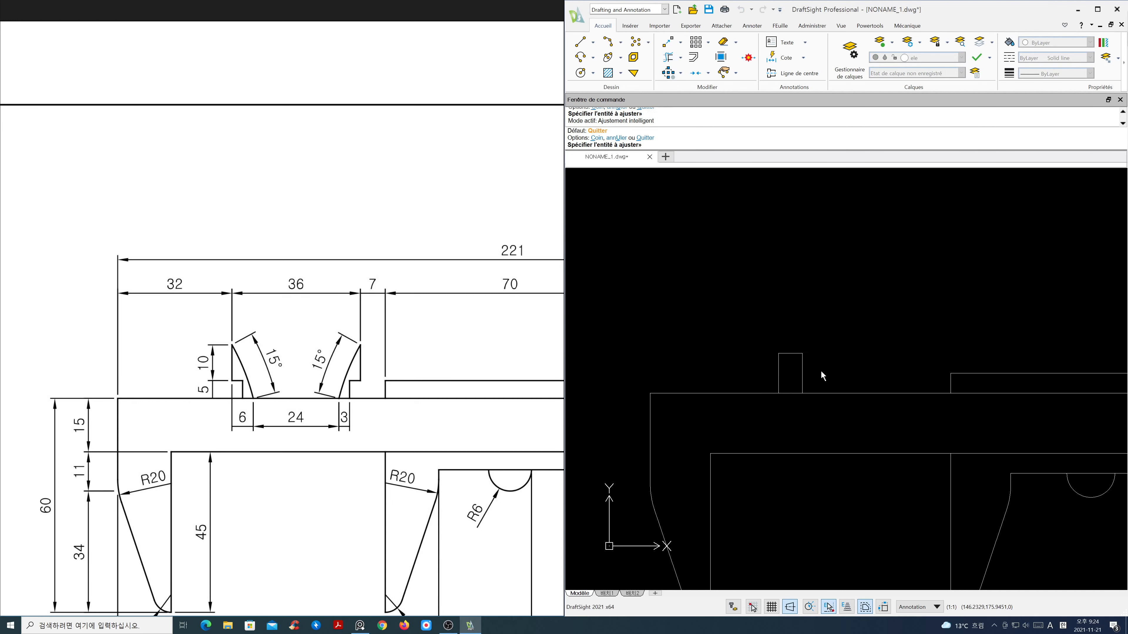
key(Return)
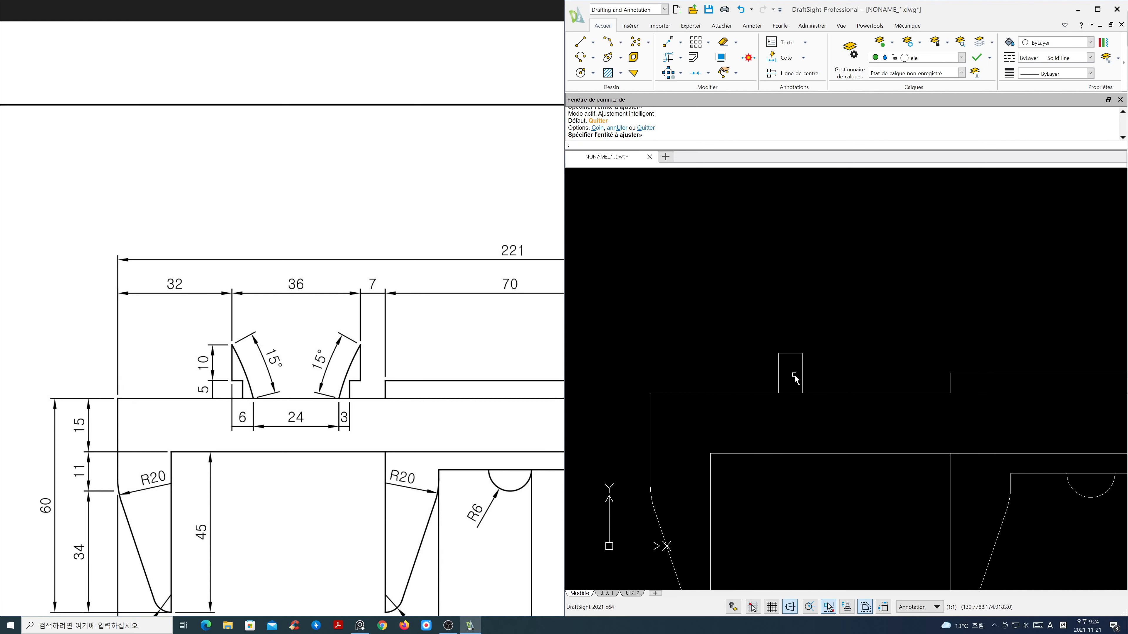
Measure the height of the first upper jaw's rectangle along its outer edge
scroll(794, 378, up, 2)
text(d)
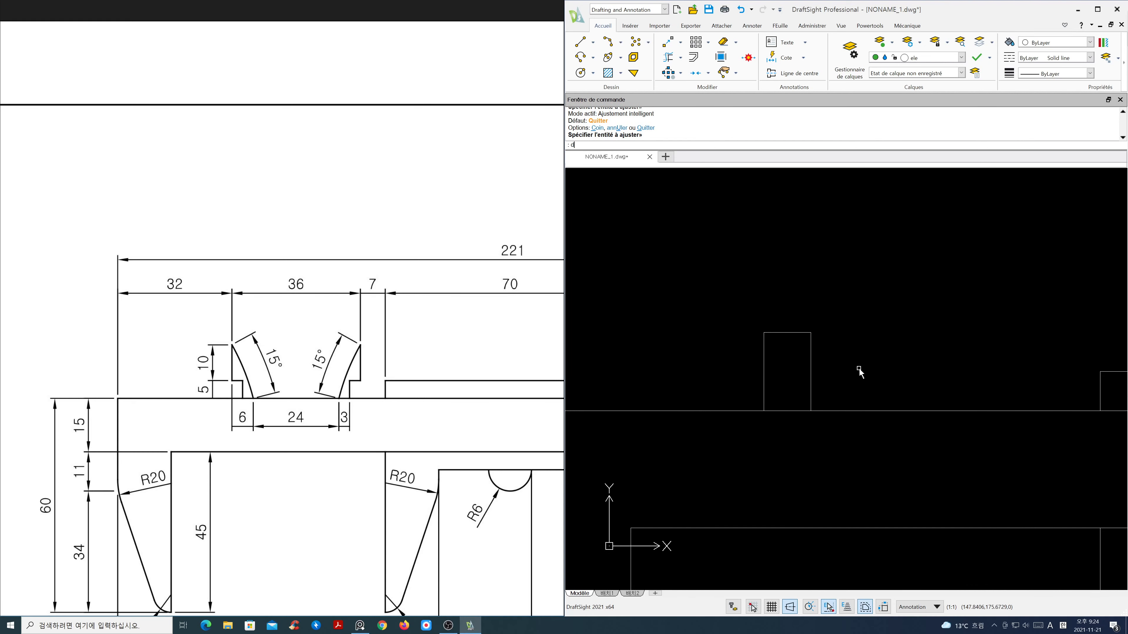
text(i)
key(Return)
click(763, 409)
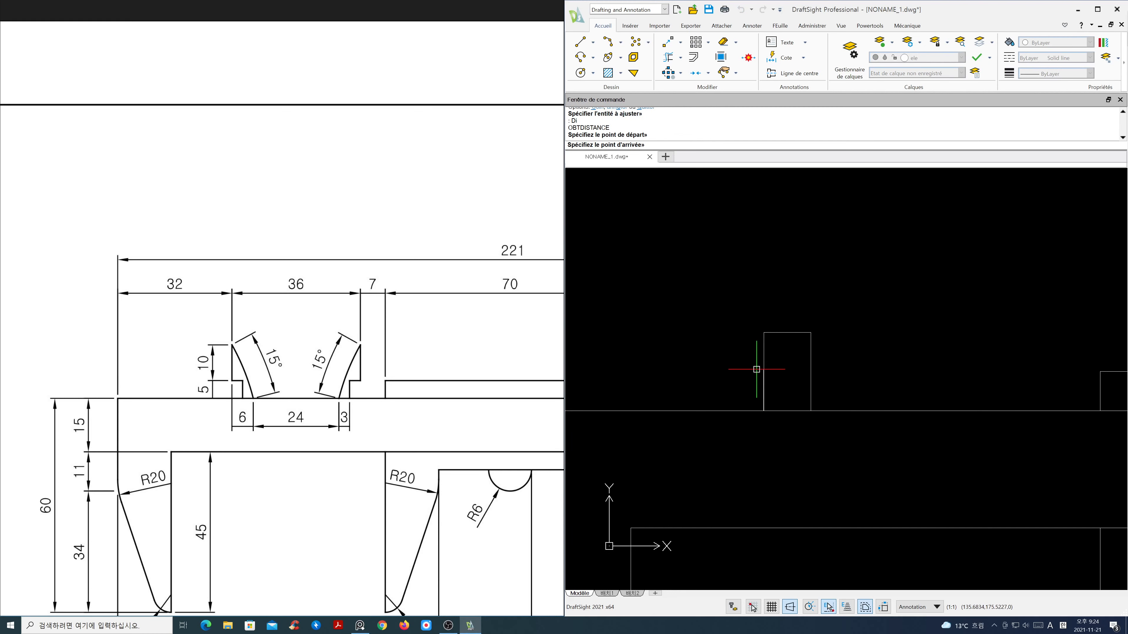
click(764, 333)
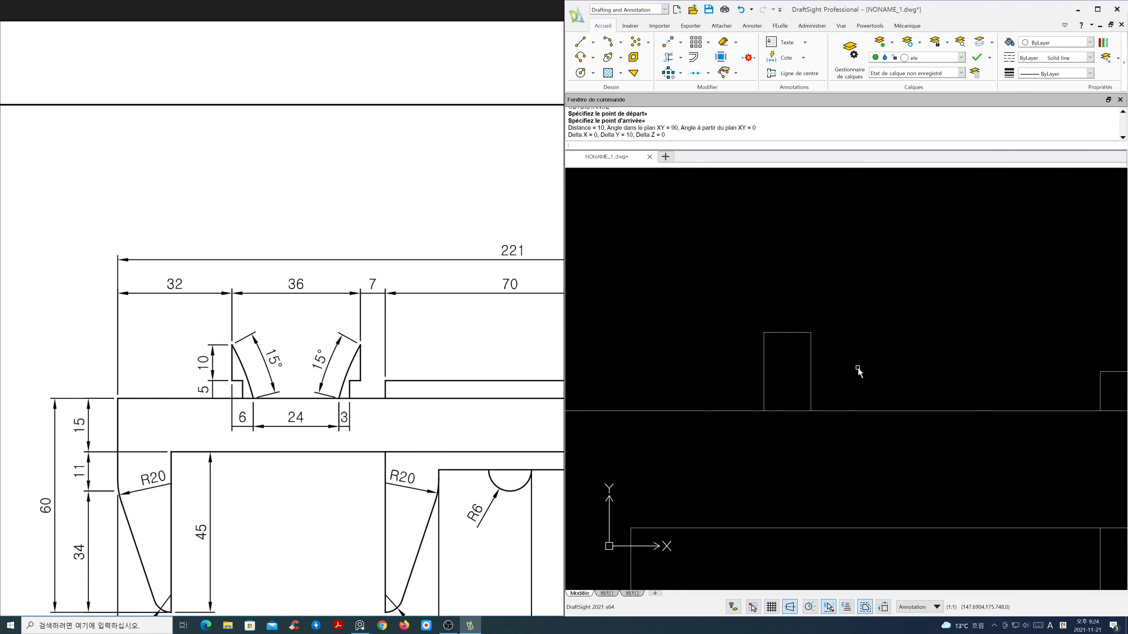
key(Escape)
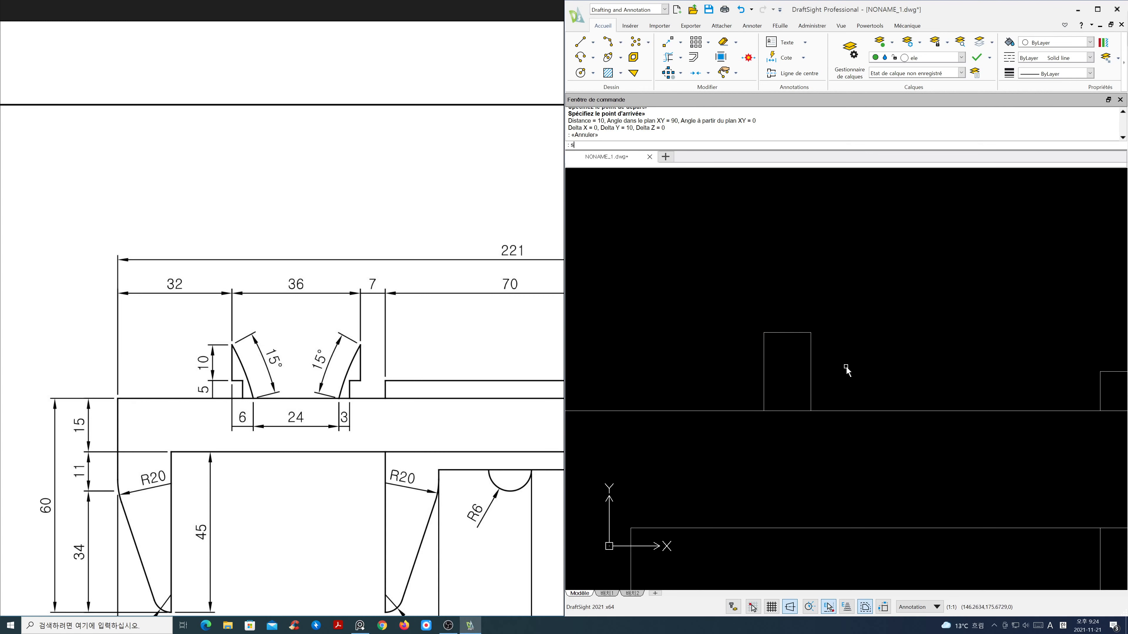
Stretch the top of the first upper jaw's rectangle 5 upward
key(Return)
click(836, 358)
click(747, 322)
key(Return)
click(733, 331)
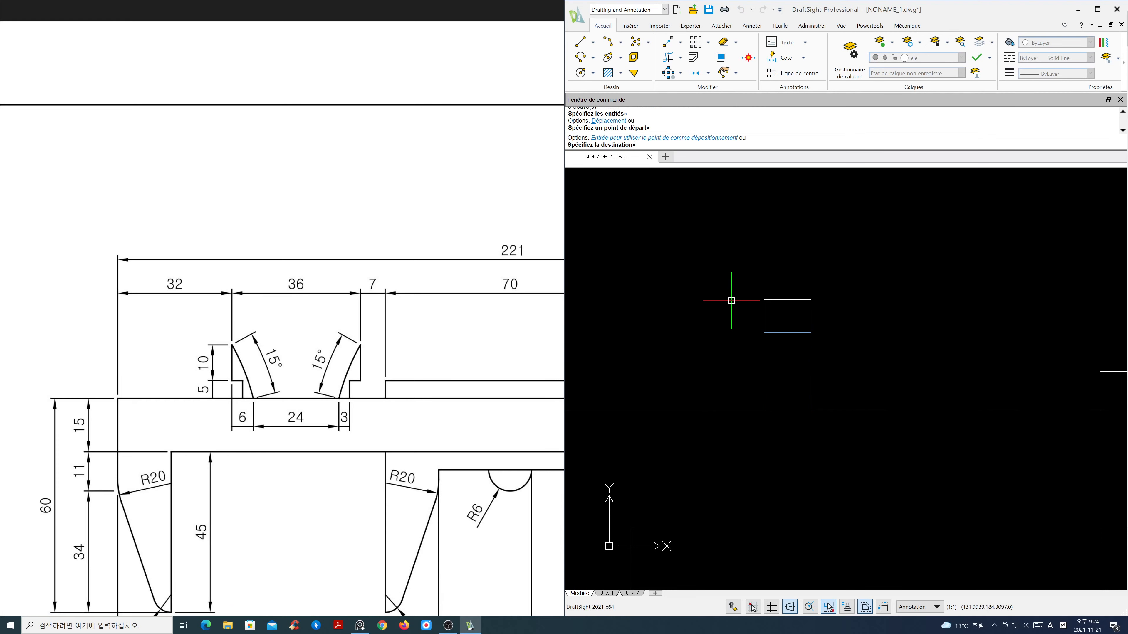
text(5)
key(Return)
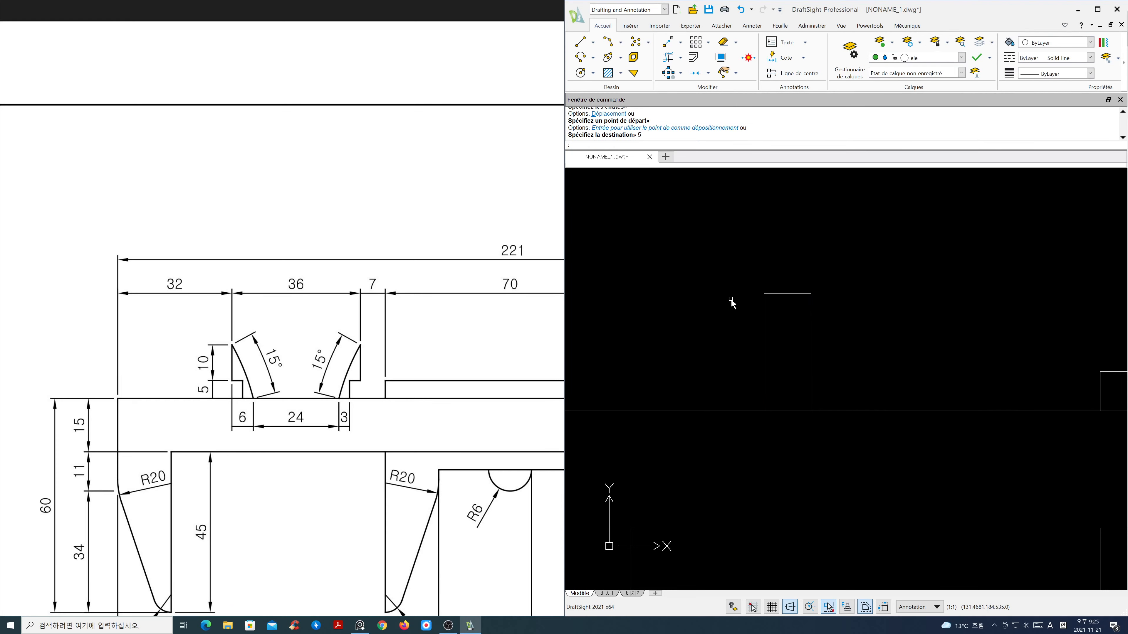
Measure the stretched rectangle's height and examine the upper jaw dimensions in the reference drawing
text(di)
key(Return)
click(764, 411)
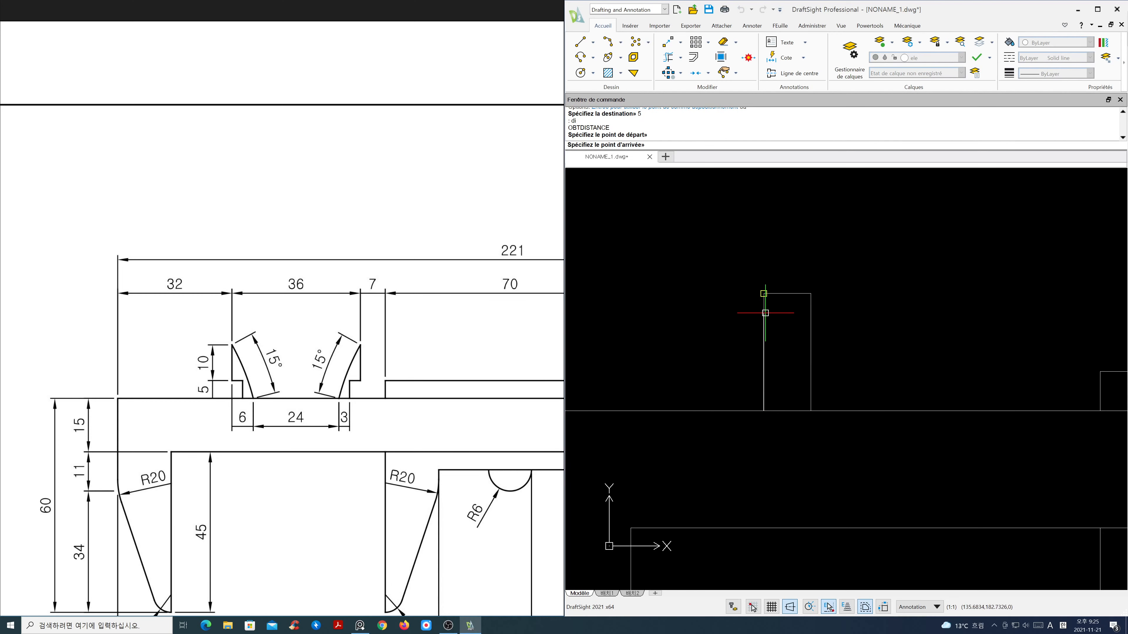
click(764, 294)
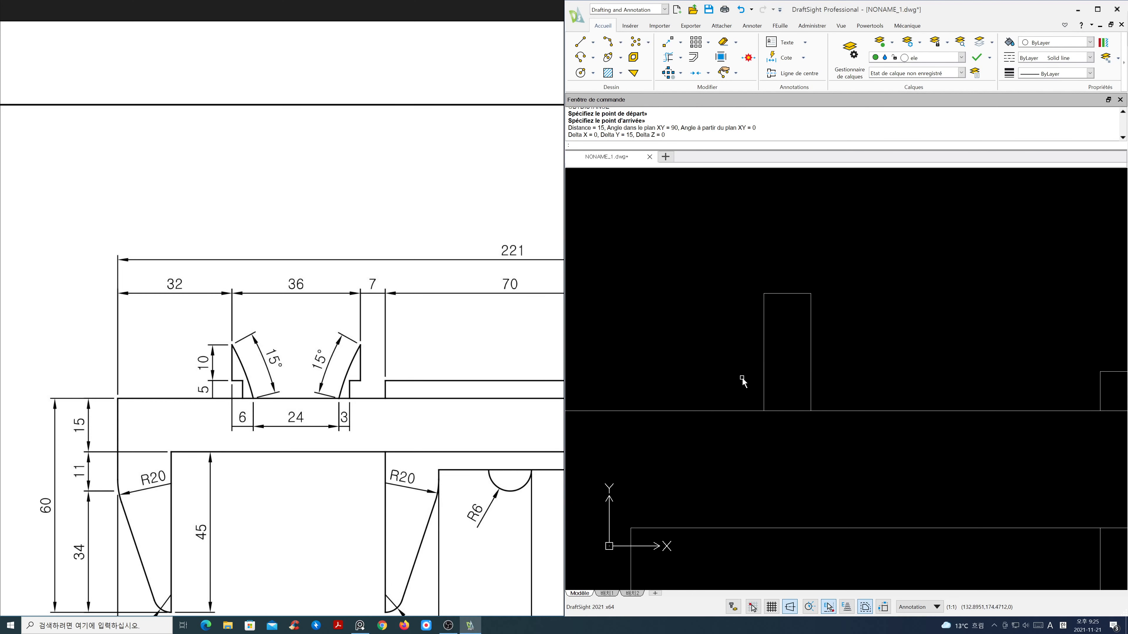
mouse_move(396, 391)
middle_down()
mouse_move(386, 349)
mouse_move(353, 357)
mouse_move(378, 370)
mouse_move(370, 393)
mouse_move(369, 377)
mouse_move(409, 376)
mouse_move(405, 386)
middle_up()
scroll(376, 346, up, 3)
scroll(371, 366, up, 1)
scroll(347, 375, up, 1)
scroll(410, 377, down, 1)
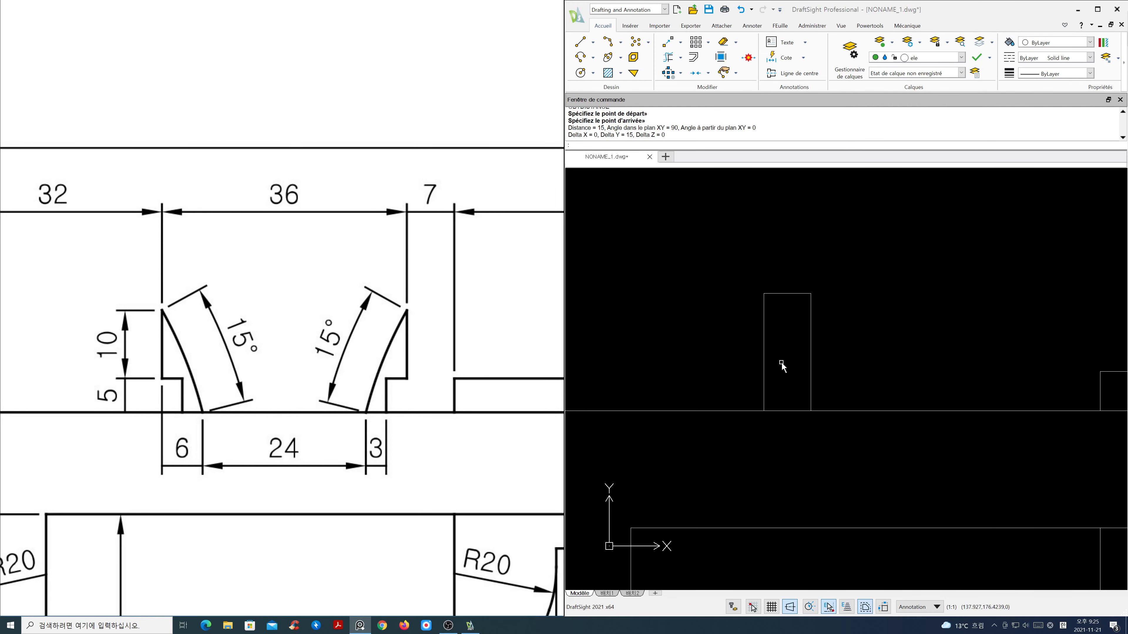
key(Return)
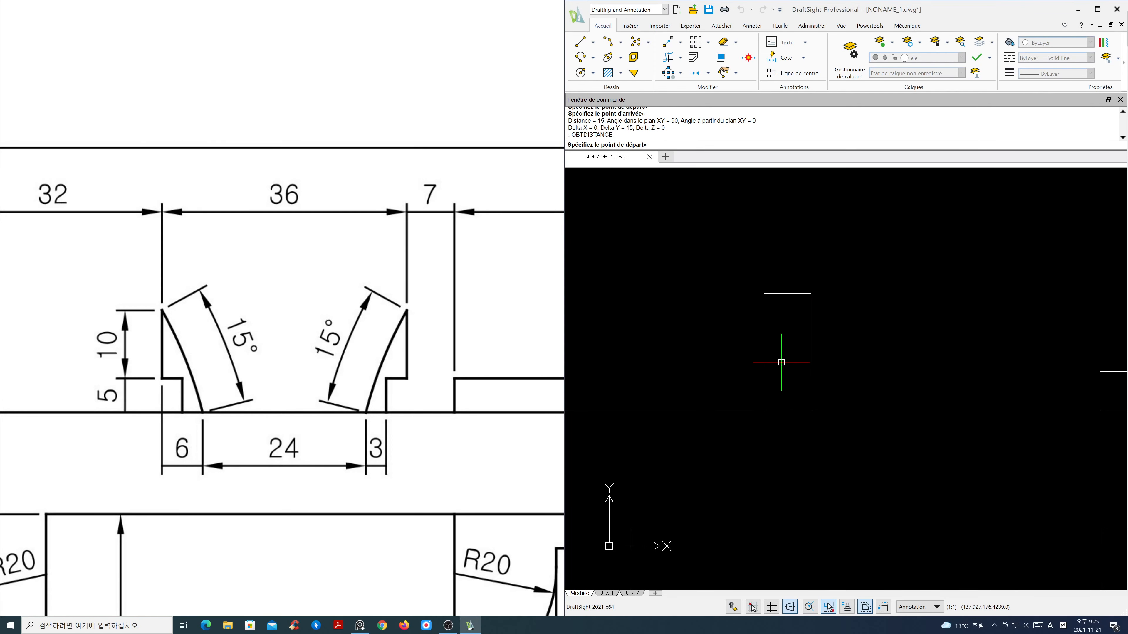
click(781, 362)
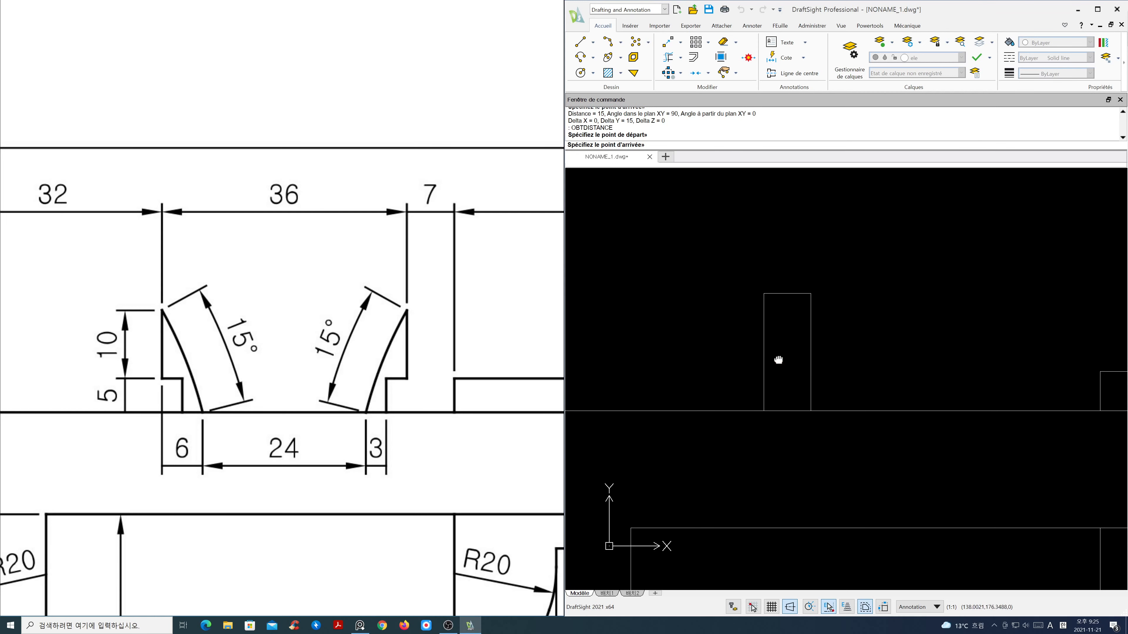
key(Escape)
text(z)
key(Return)
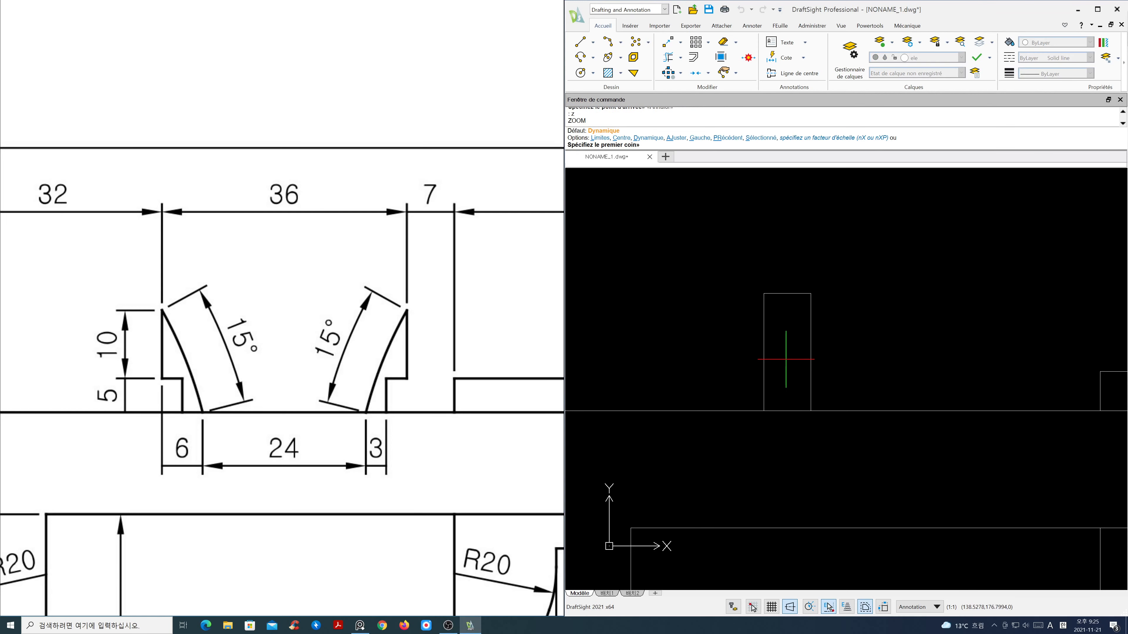
drag(785, 360, 793, 398)
middle_drag(795, 381, 790, 383)
right_click(791, 384)
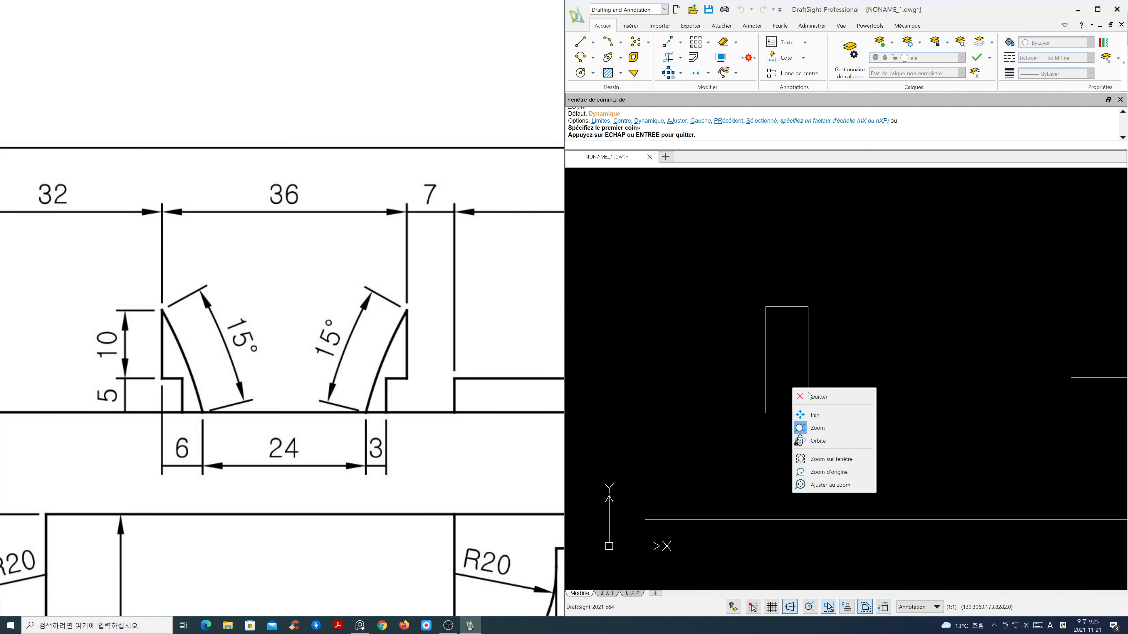
click(829, 400)
key(Escape)
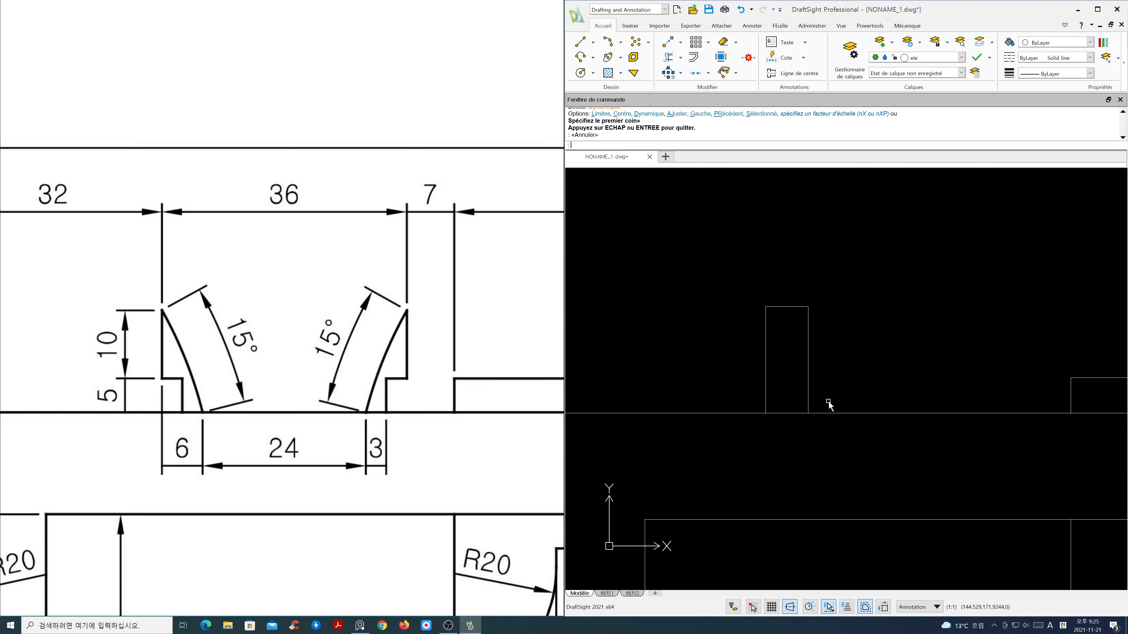
text(o)
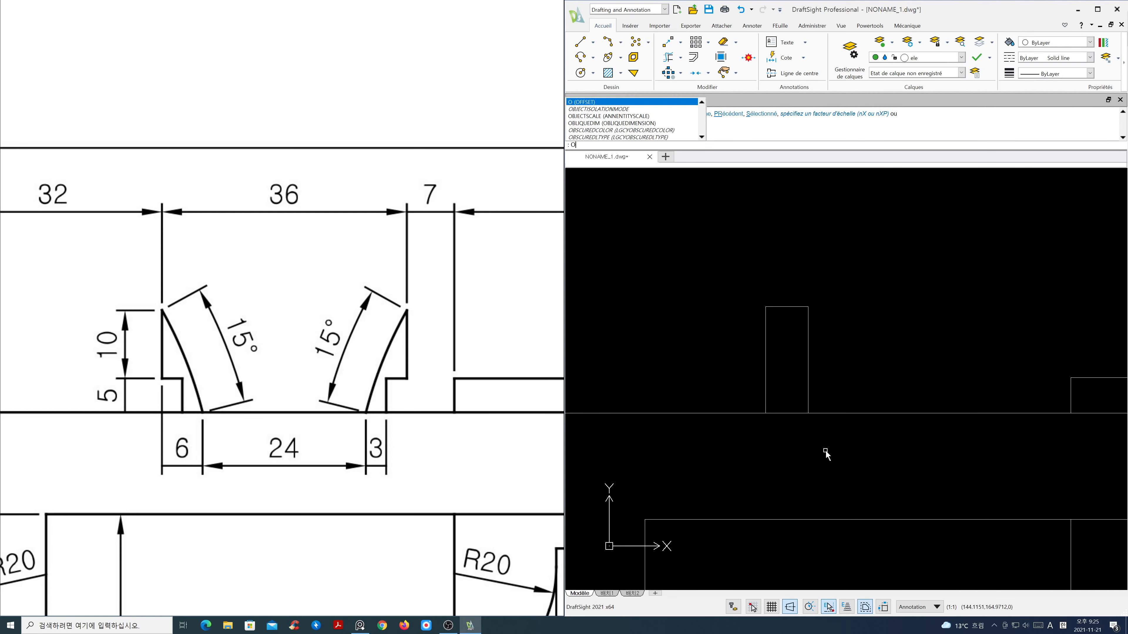
key(Return)
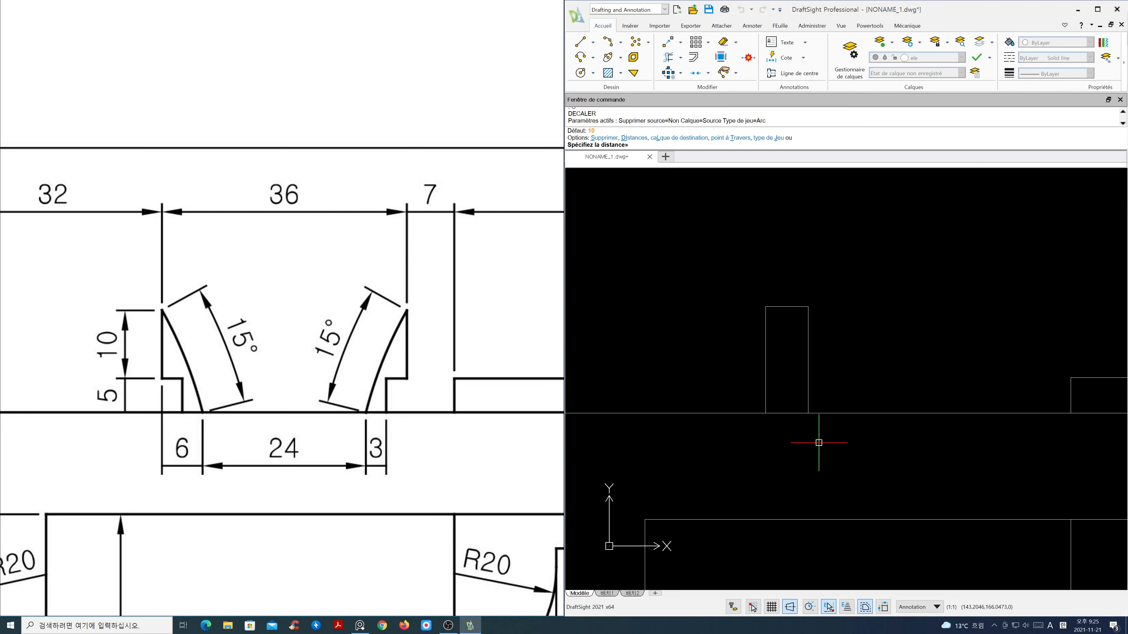
text(5)
key(Return)
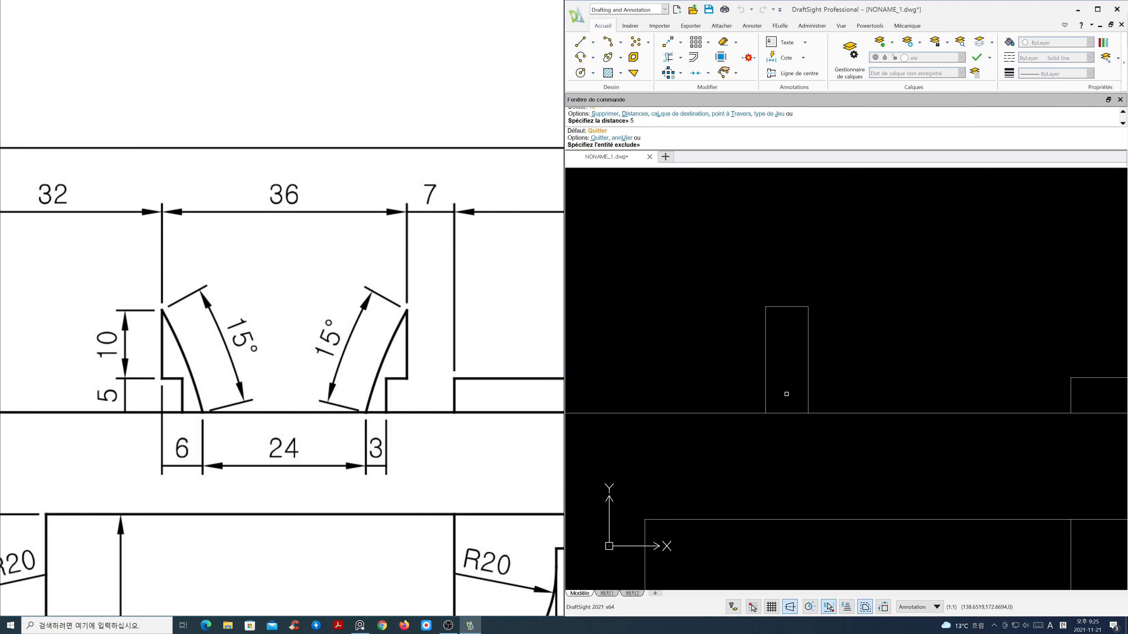
key(Return)
Offset the top edge of the first upper jaw's rectangle 10 downward
key(Return)
text(1)
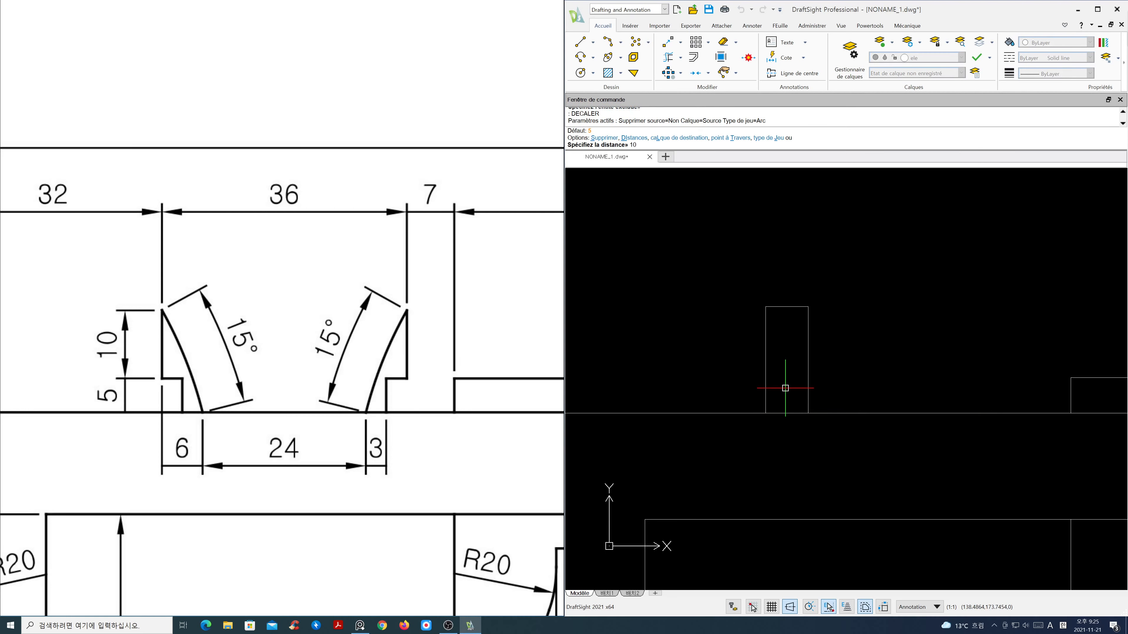
text(0)
key(Return)
click(784, 307)
click(783, 338)
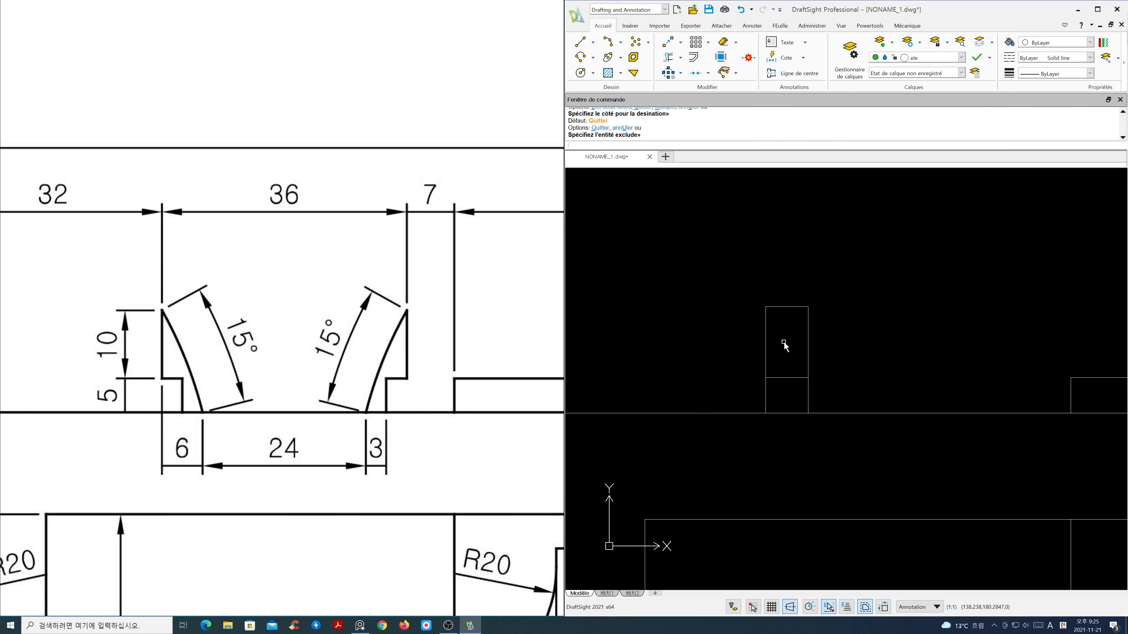
key(Return)
Offset the first upper jaw's outer vertical line 3 to the right
key(Return)
text(3)
key(Return)
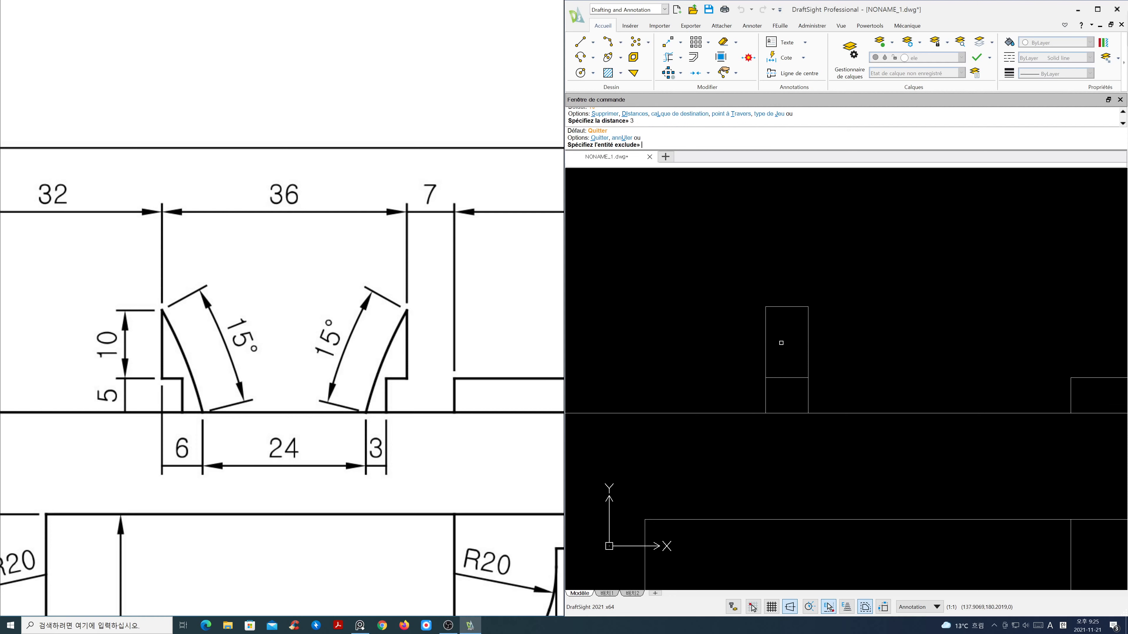
click(763, 364)
click(784, 366)
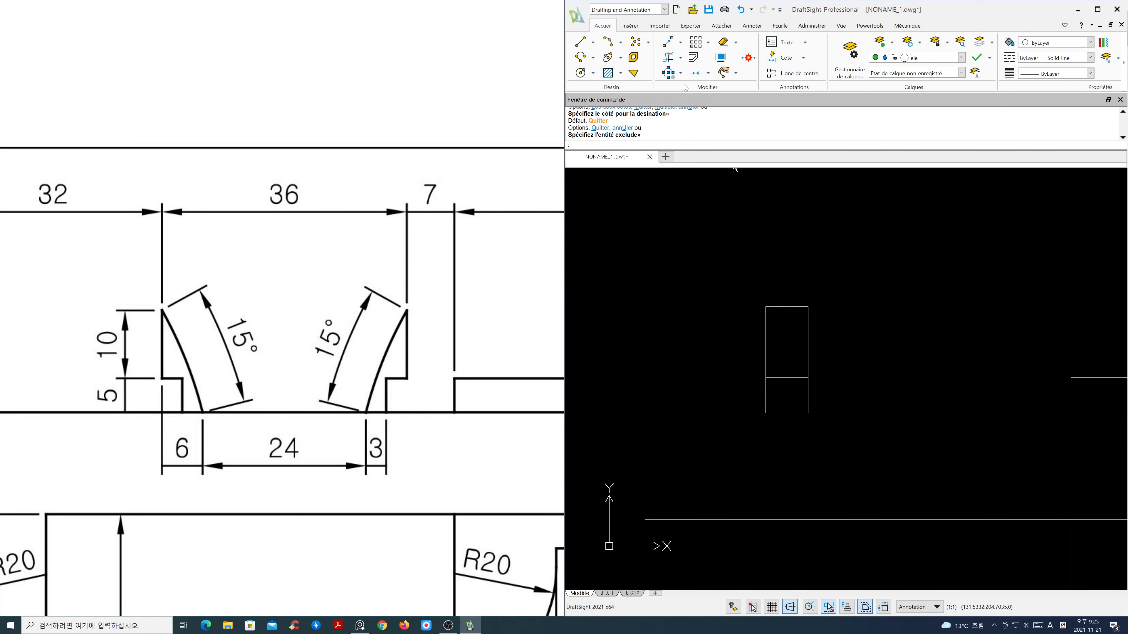
Trim the first upper jaw's lower-left corner to a stepped notch and erase the rectangle's top edge
click(668, 57)
mouse_move(758, 392)
mouse_down()
mouse_move(775, 399)
mouse_move(785, 358)
mouse_move(795, 390)
mouse_up()
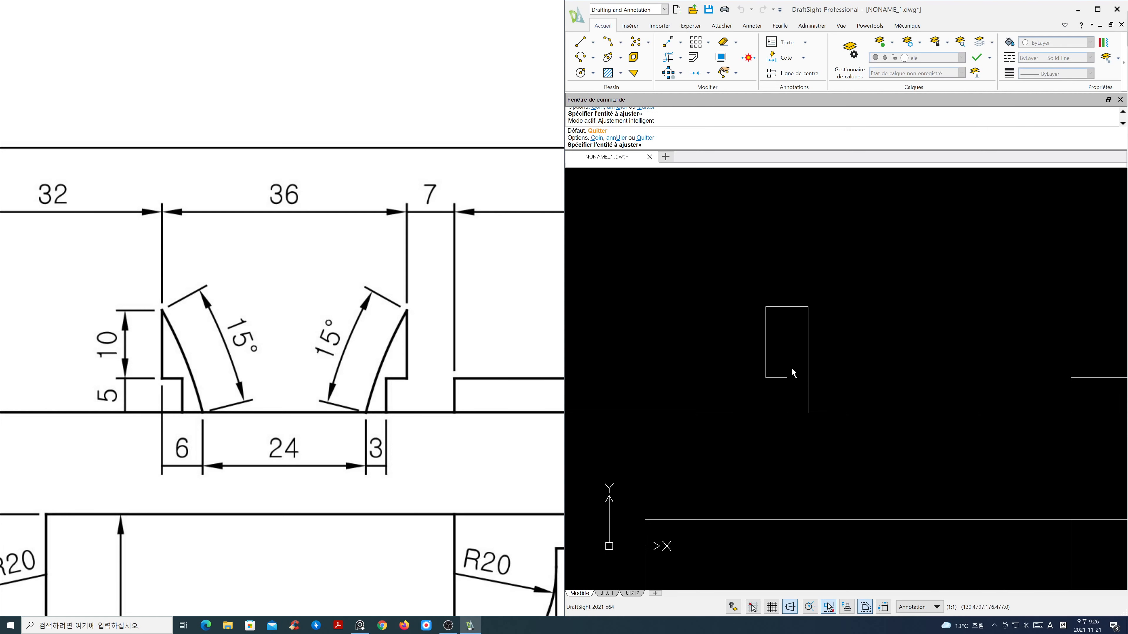
key(Escape)
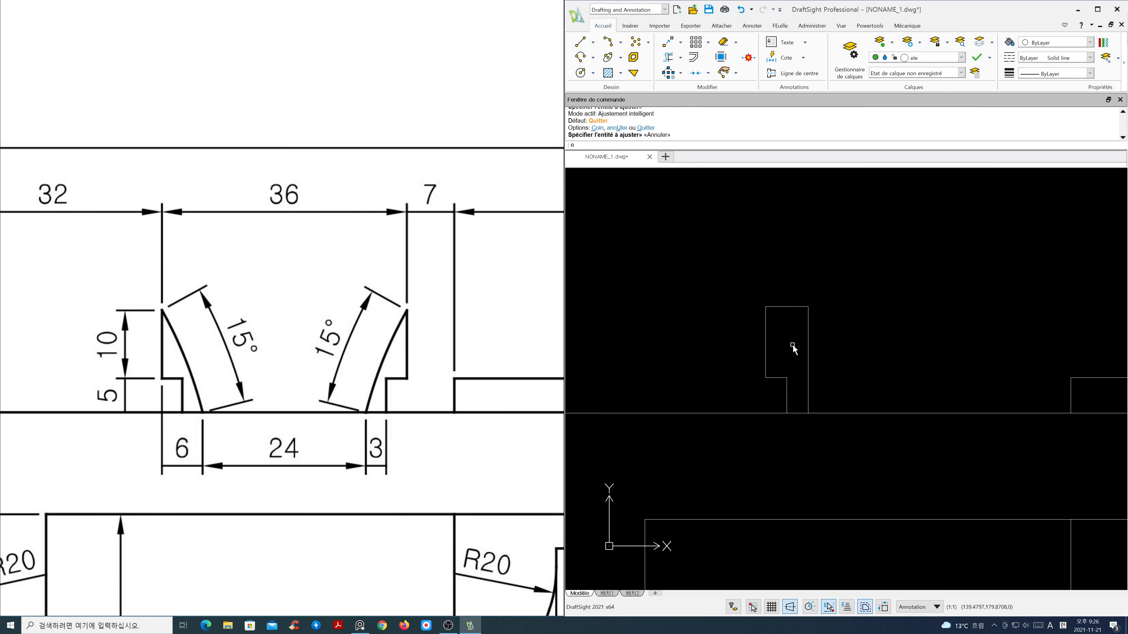
key(Return)
click(784, 307)
key(Return)
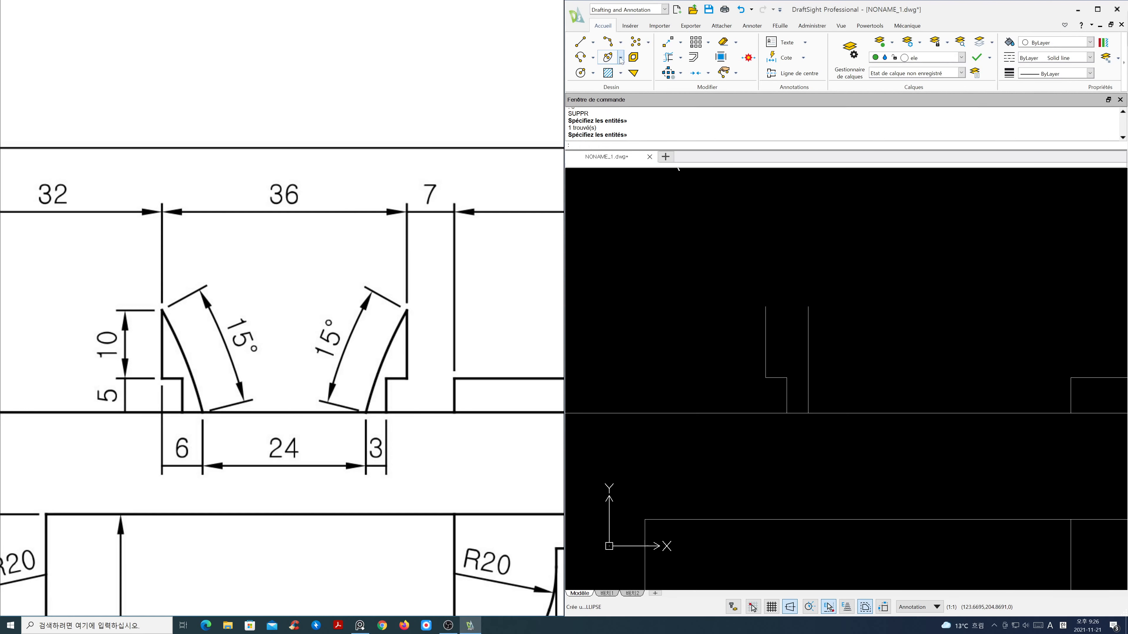
Draw a 15° start-end-angle arc from the first upper jaw's lower-right corner to the top of its outer edge
click(620, 44)
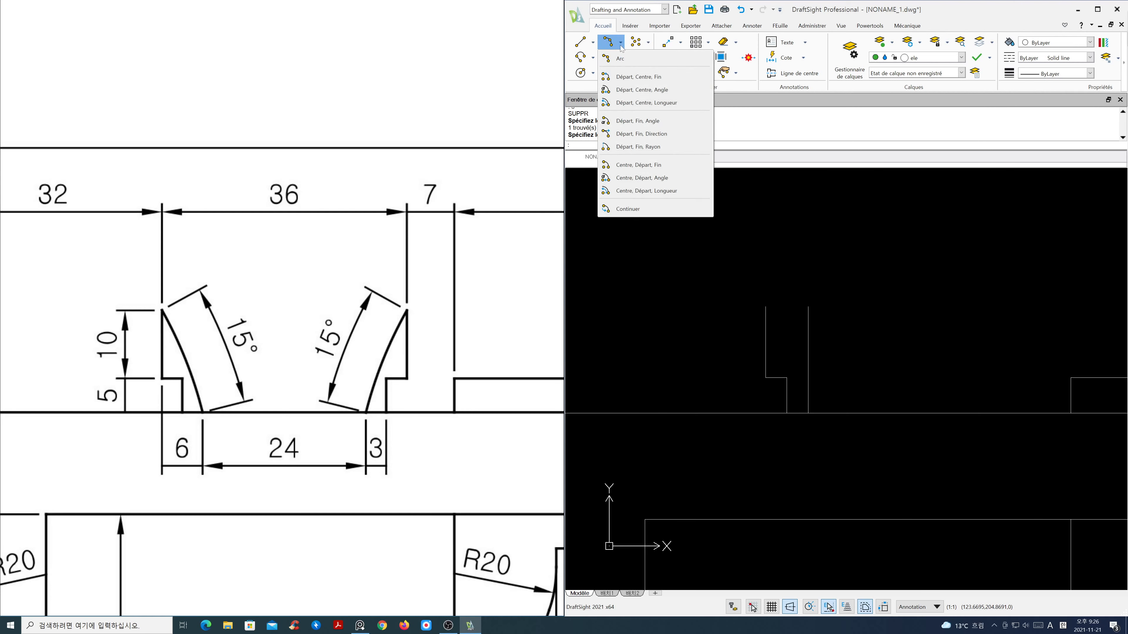
click(638, 121)
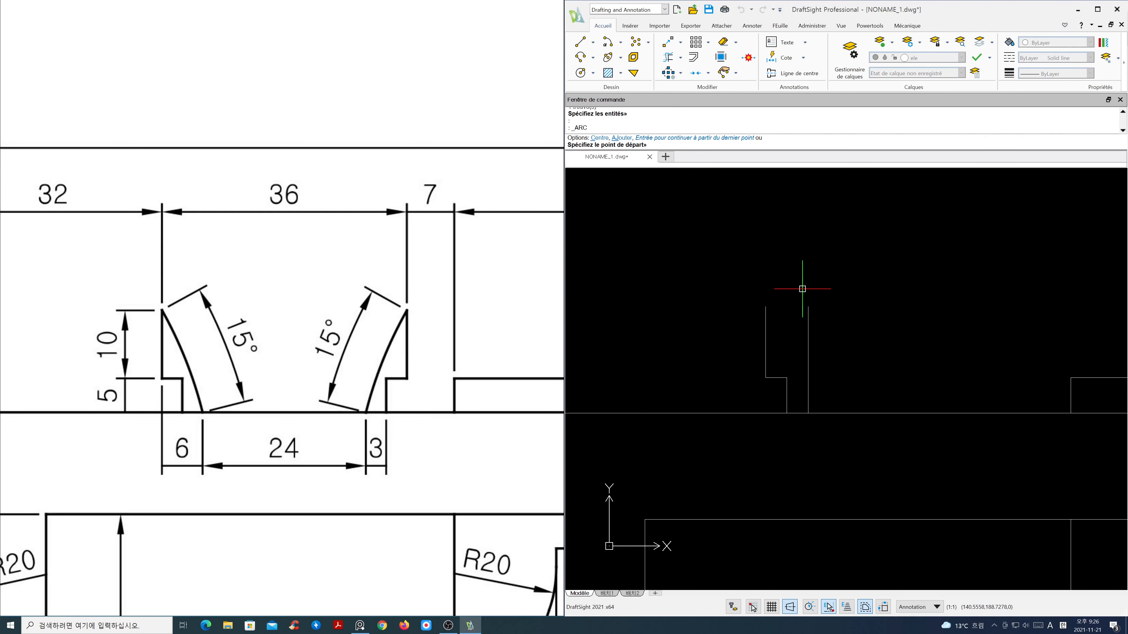
click(808, 413)
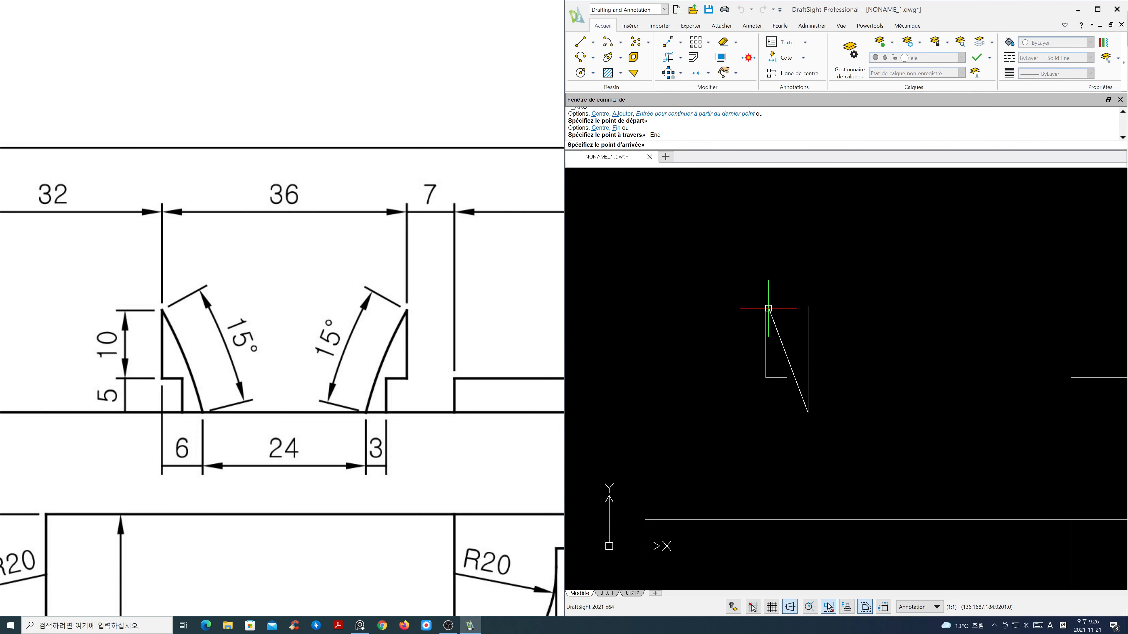
click(765, 307)
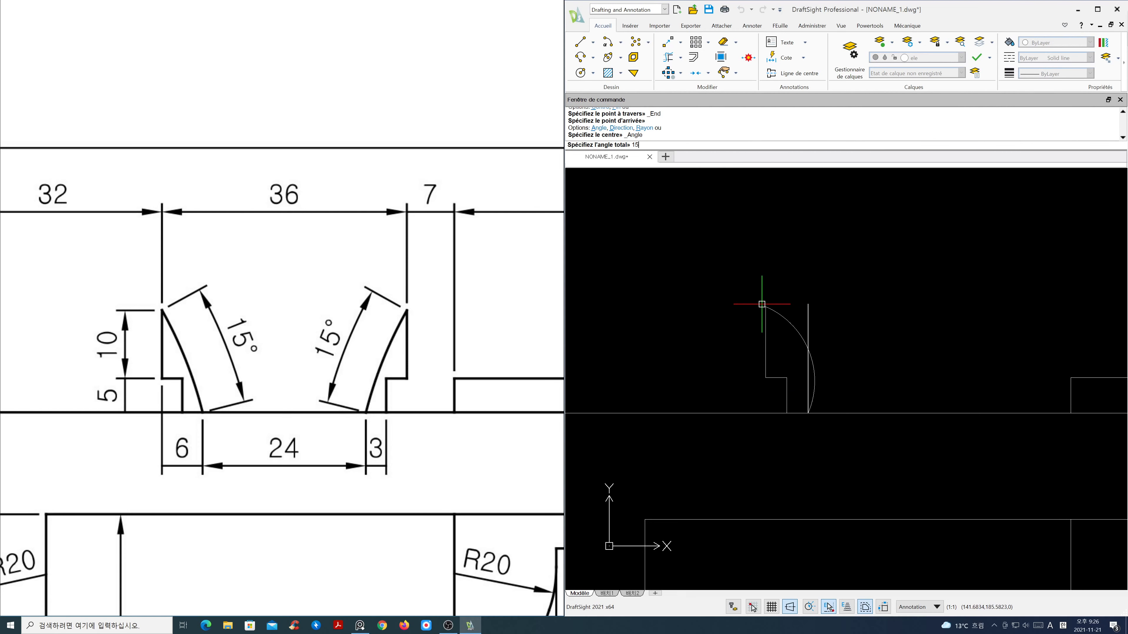
key(Return)
Offset the vertical line at the first upper jaw's inner base corner 12 to the right
middle_drag(873, 341, 801, 330)
drag(509, 363, 488, 362)
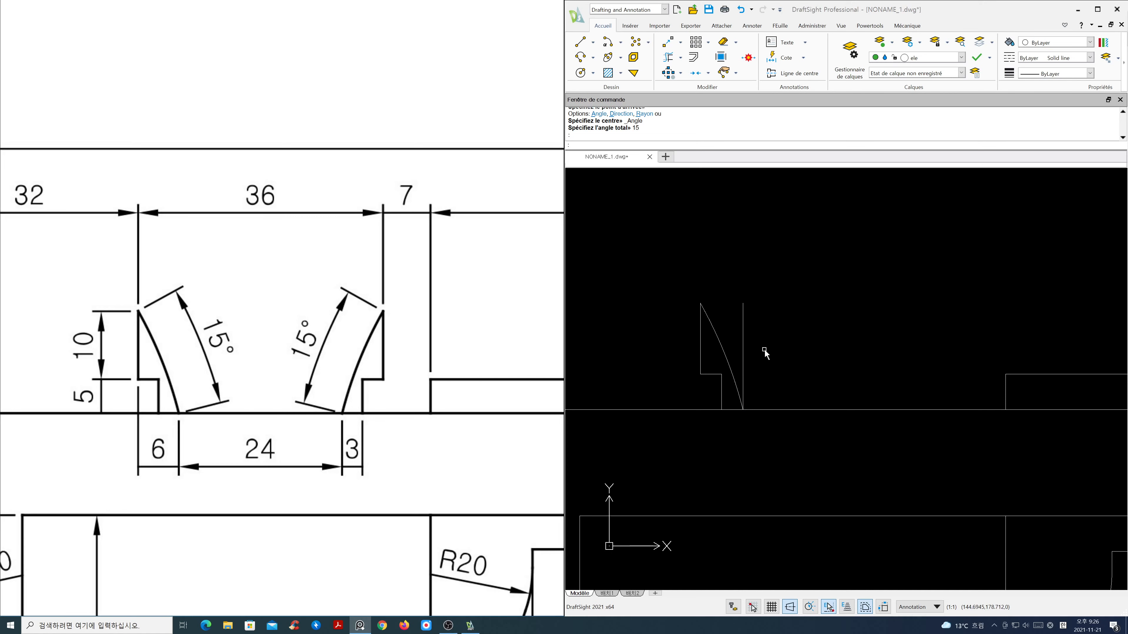
click(710, 145)
text(o)
key(Return)
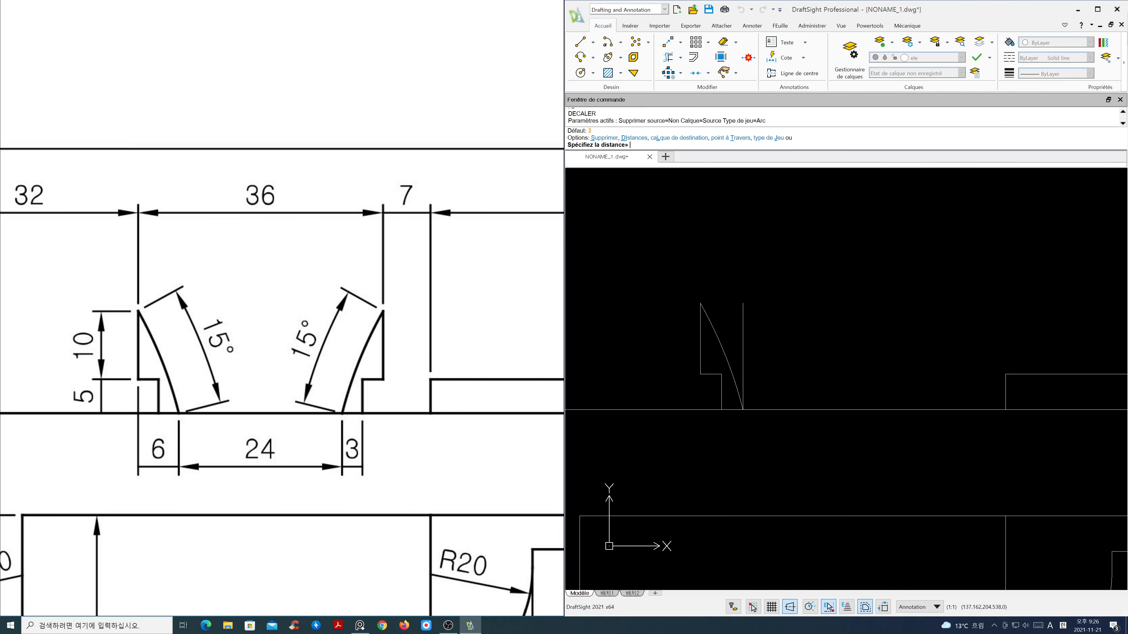
key(Return)
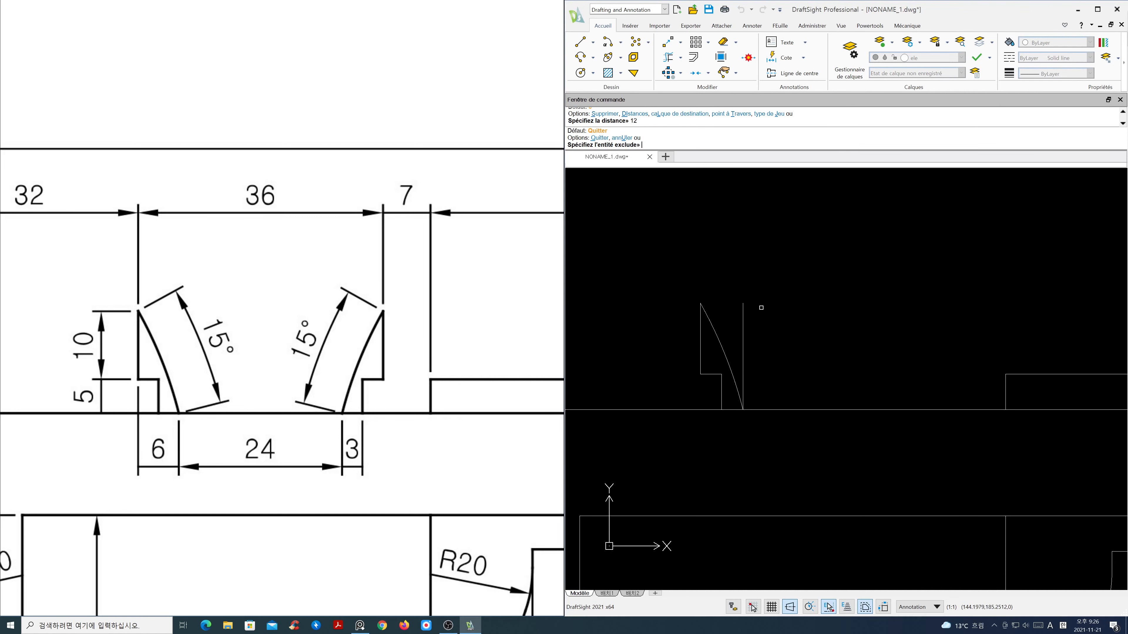
click(745, 342)
click(760, 346)
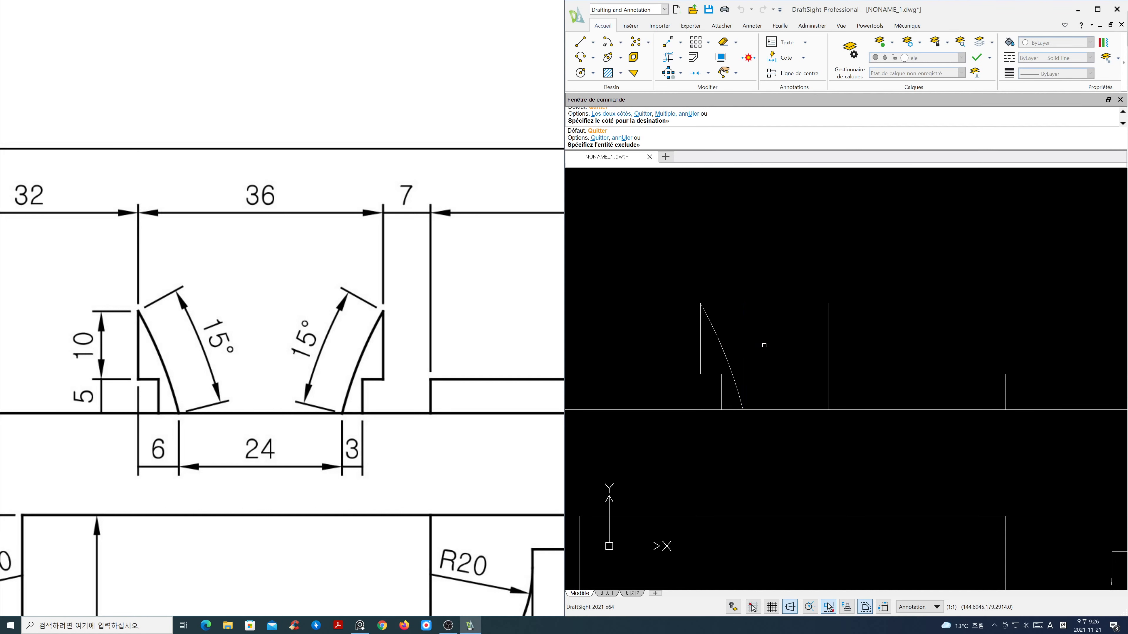
key(Return)
Erase the original vertical line above the first upper jaw's inner base corner
key(Delete)
click(742, 343)
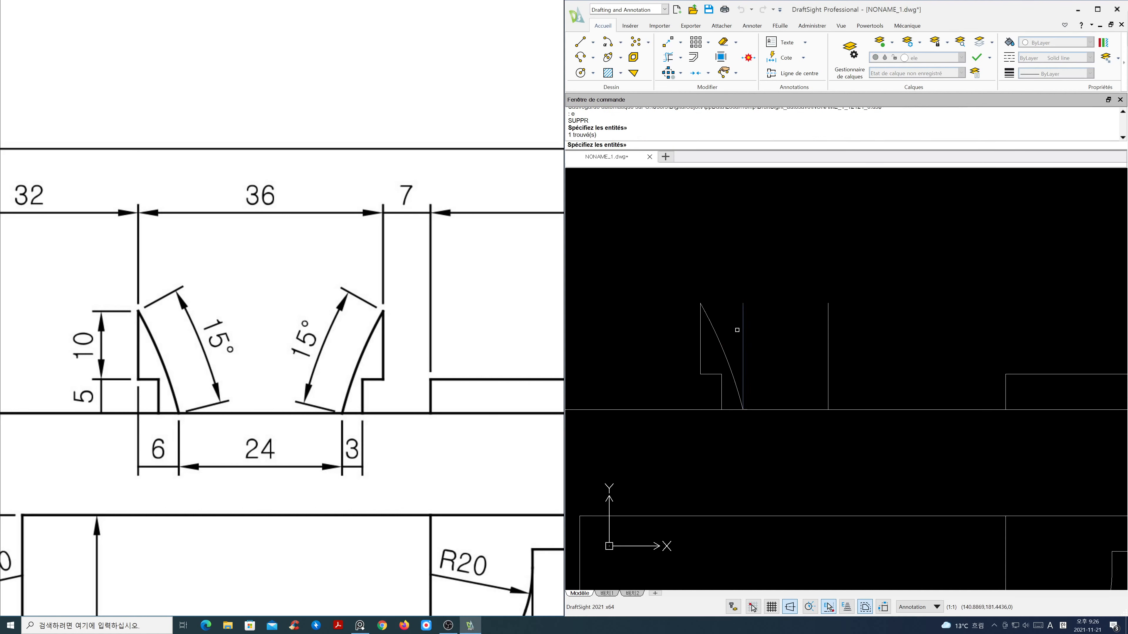
key(Return)
Mirror the first upper jaw's profile about the offset vertical line, keeping the source, and erase that construction line
text(m)
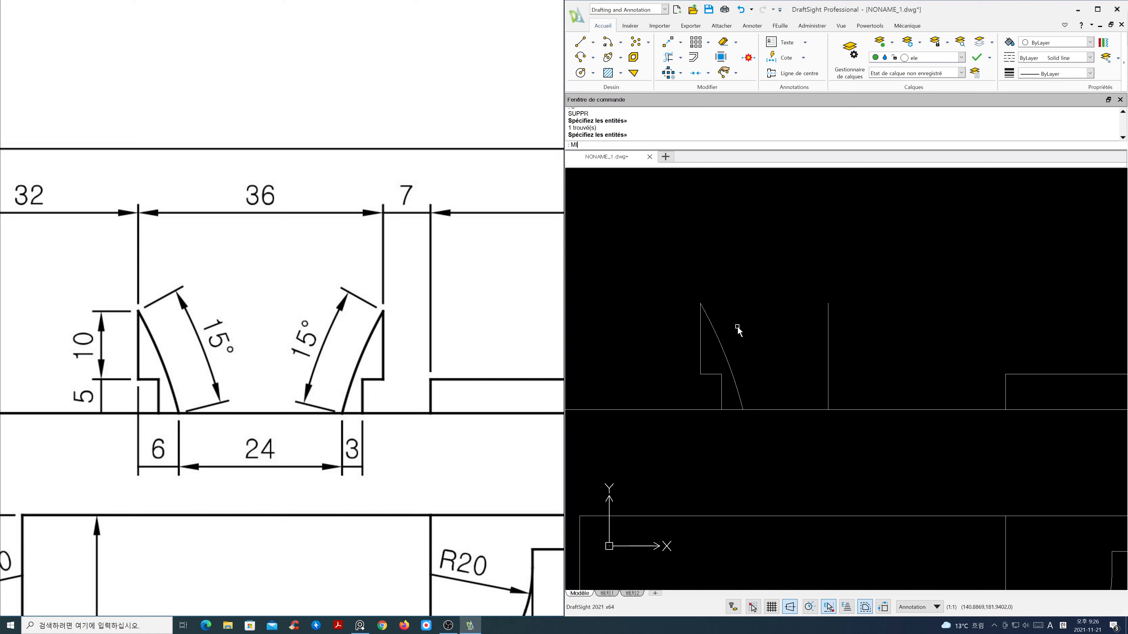
text(I)
key(Return)
click(677, 278)
click(774, 439)
key(Return)
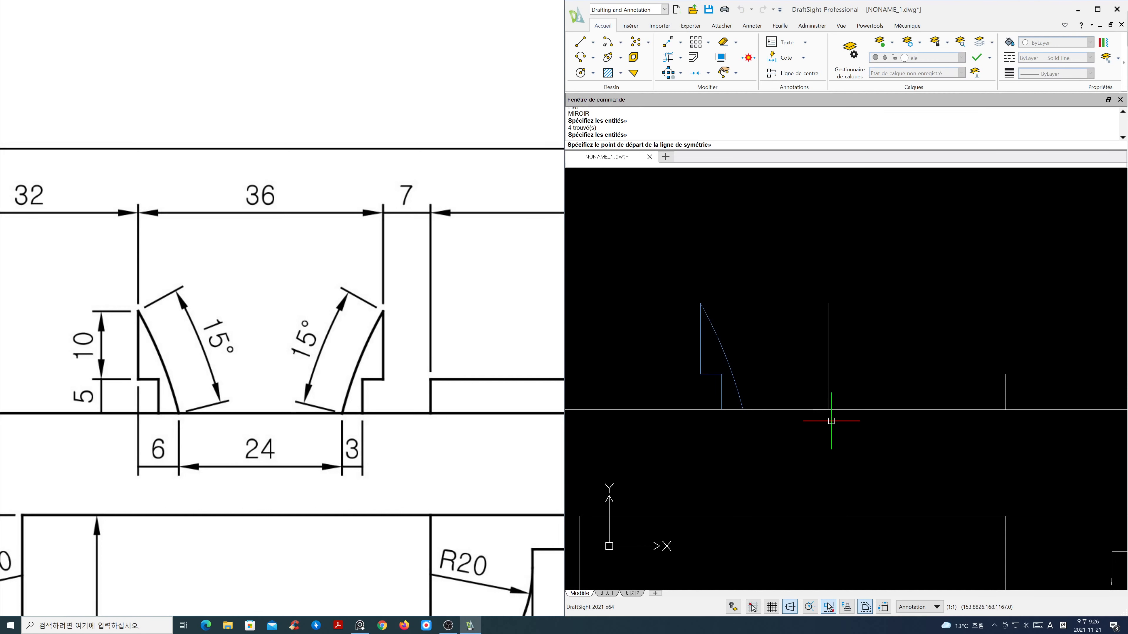
click(828, 410)
click(817, 228)
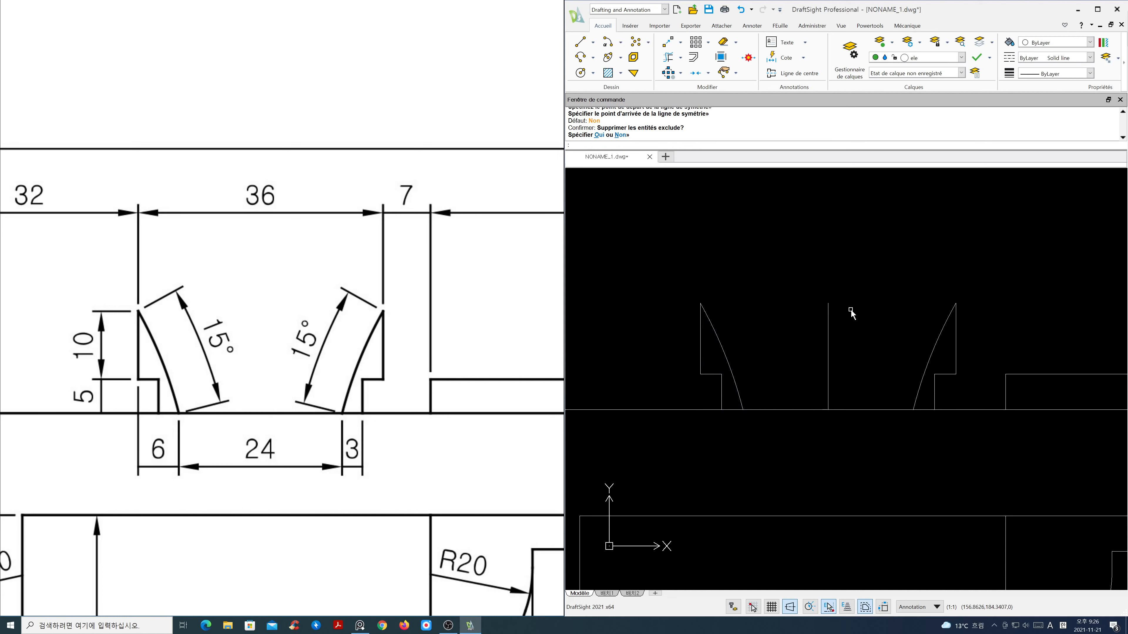
key(Return)
click(827, 349)
key(Delete)
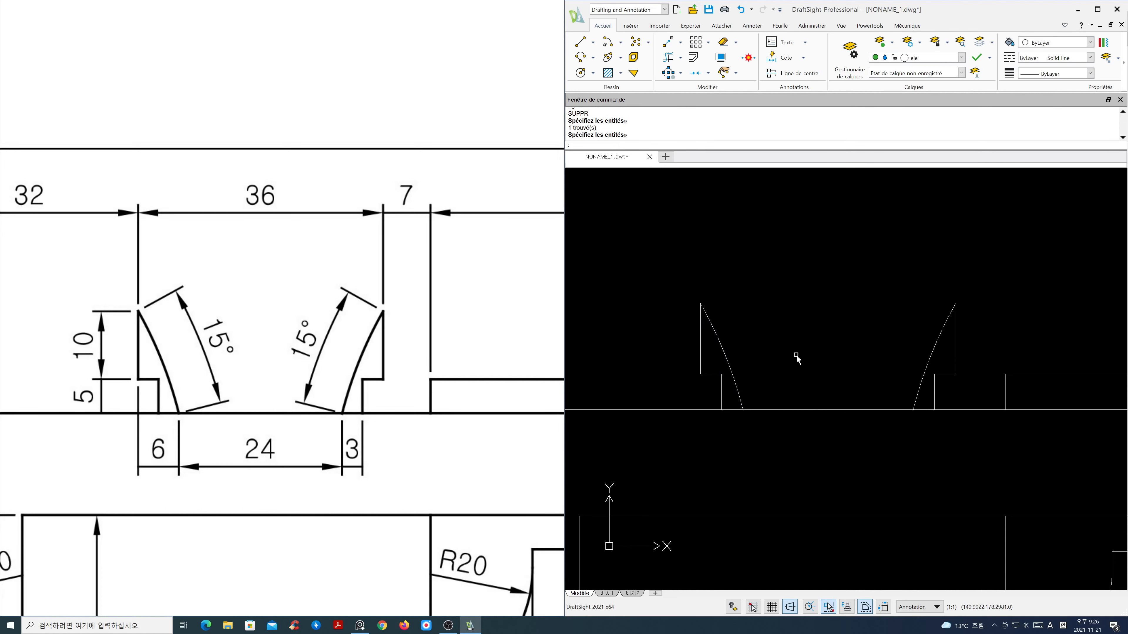
Compare the whole redrawn caliper outline with the dimensioned reference drawing
scroll(346, 395, down, 3)
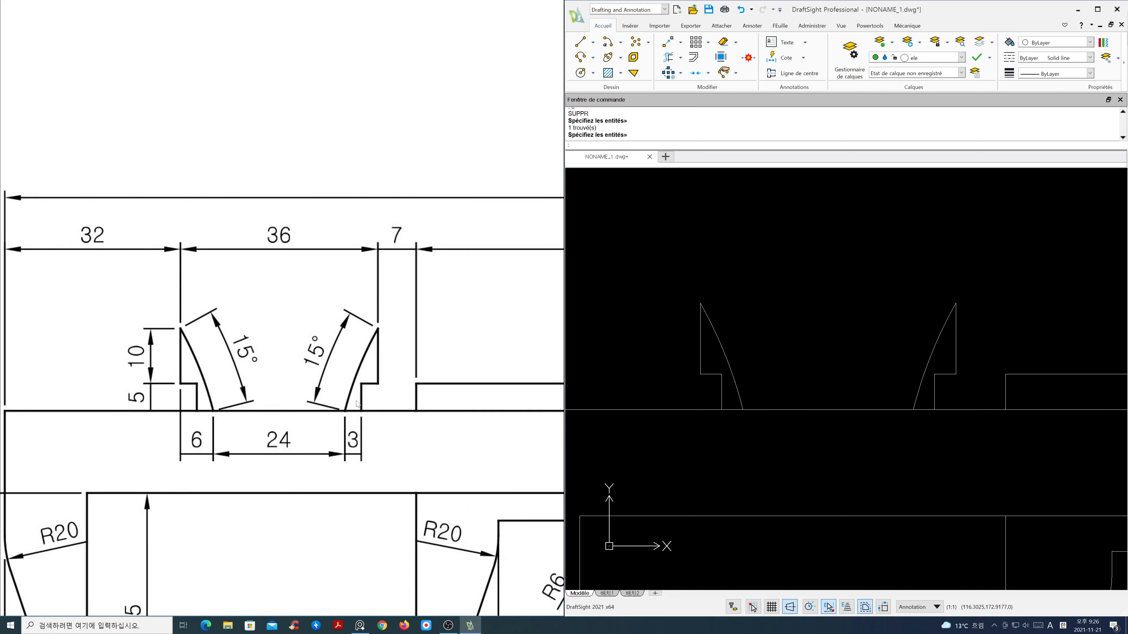
scroll(349, 397, down, 5)
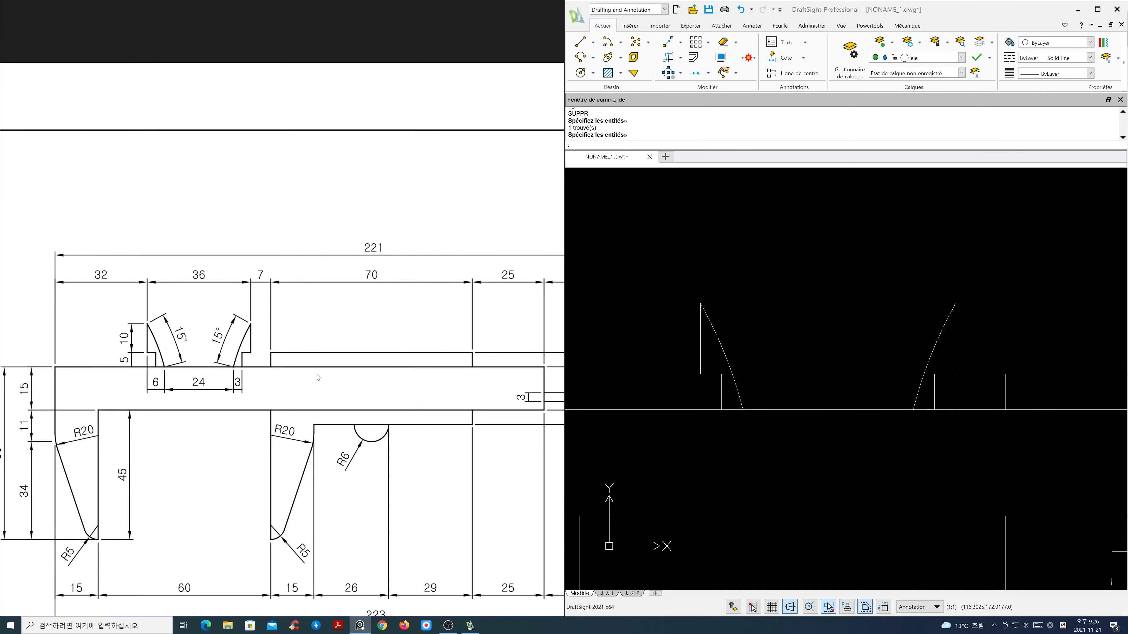
middle_drag(376, 369, 337, 362)
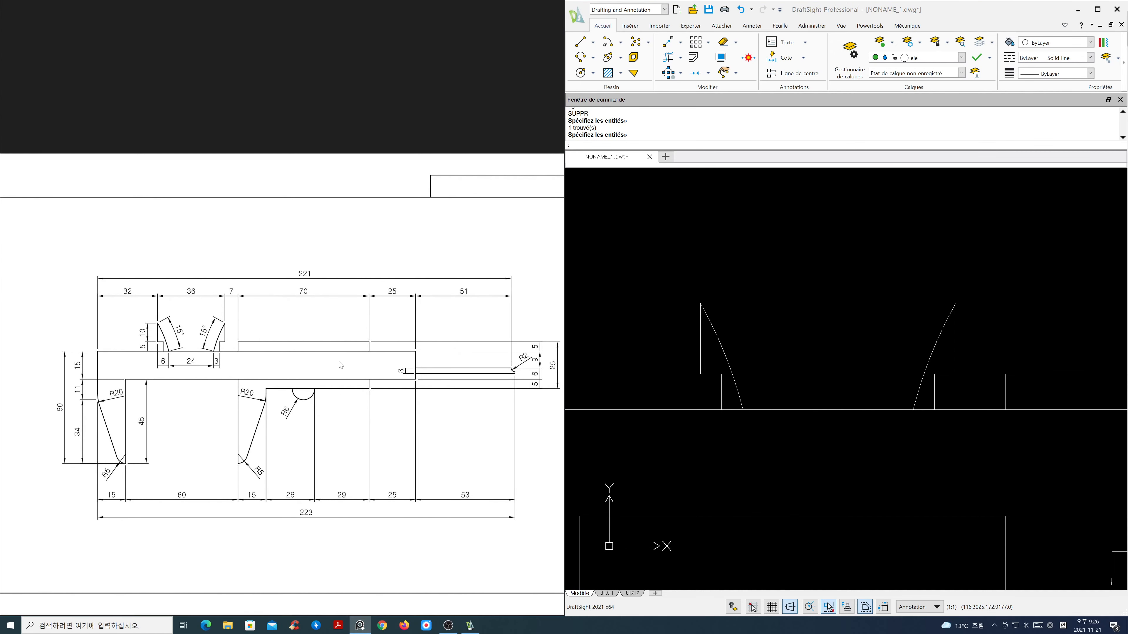
scroll(725, 403, down, 4)
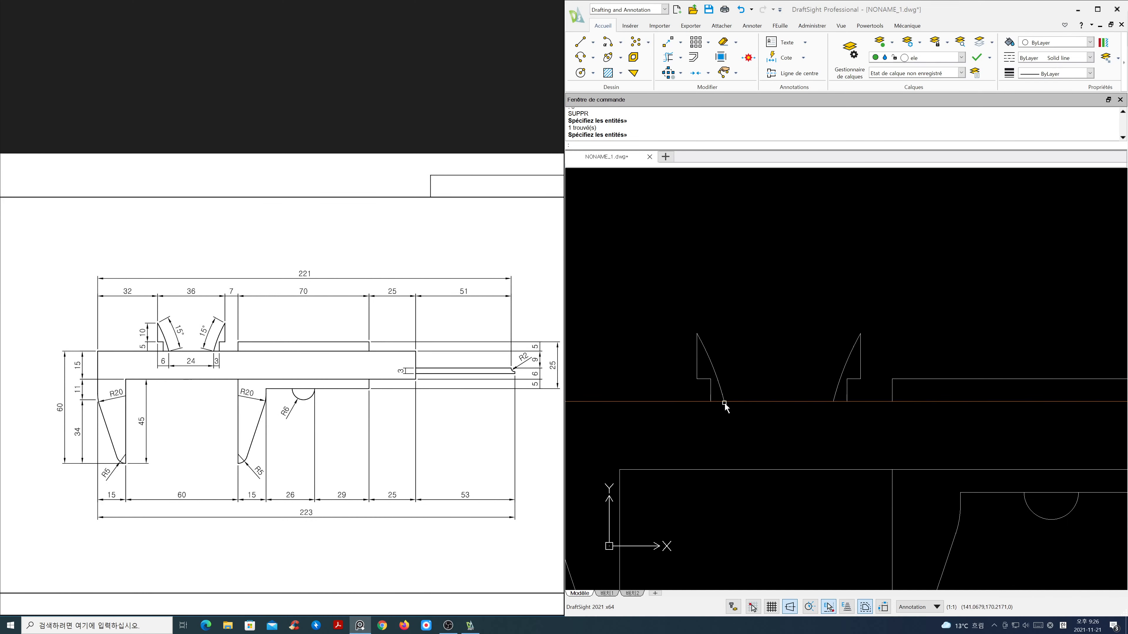
mouse_move(737, 408)
middle_down()
mouse_move(754, 395)
mouse_move(753, 370)
mouse_move(774, 372)
mouse_move(754, 372)
mouse_move(746, 356)
mouse_move(748, 368)
mouse_move(729, 364)
middle_up()
scroll(768, 374, down, 1)
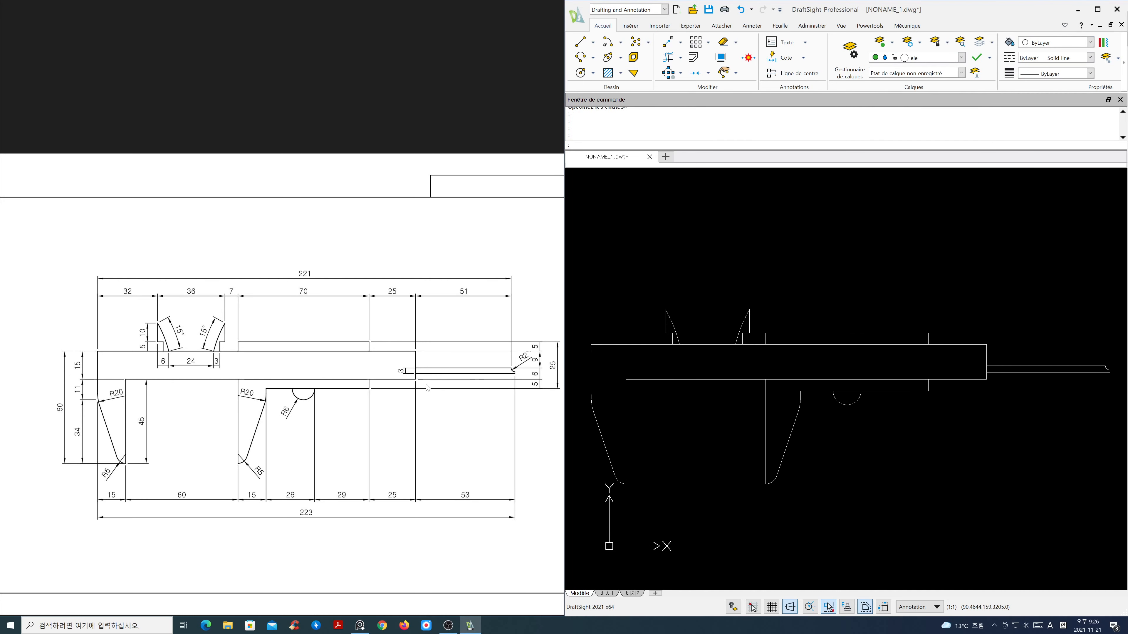
middle_drag(415, 381, 387, 378)
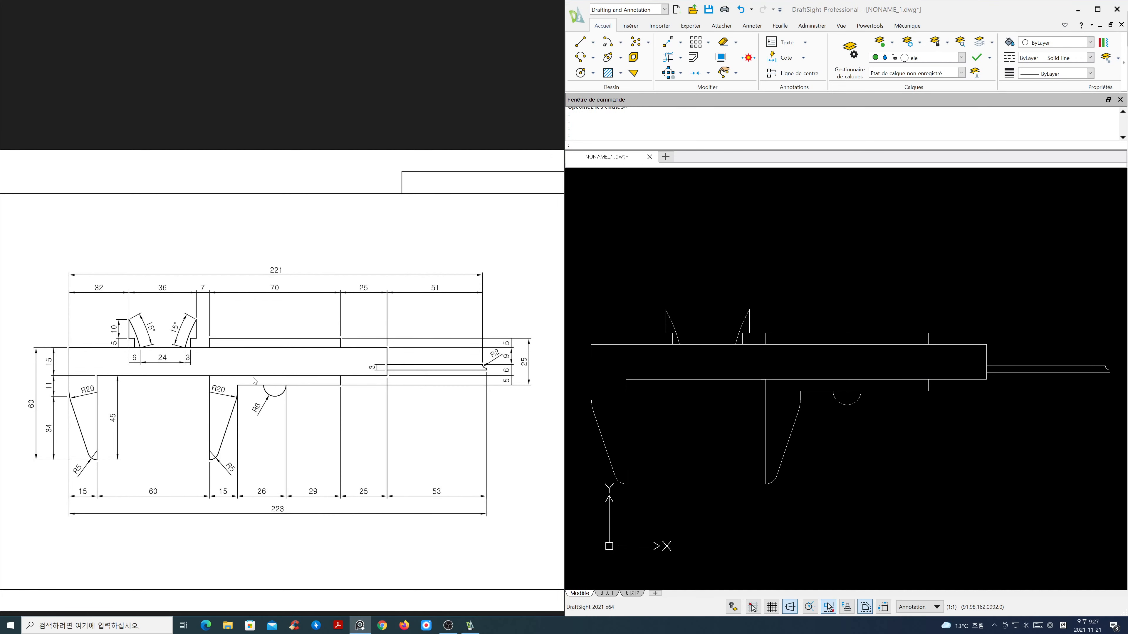
middle_drag(768, 356, 769, 357)
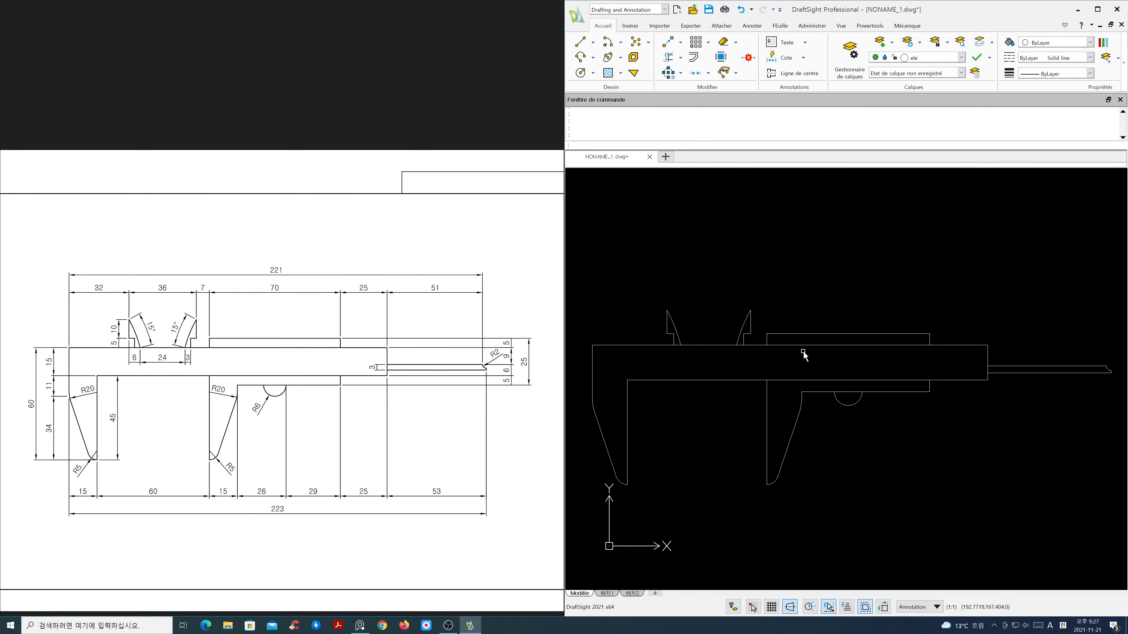